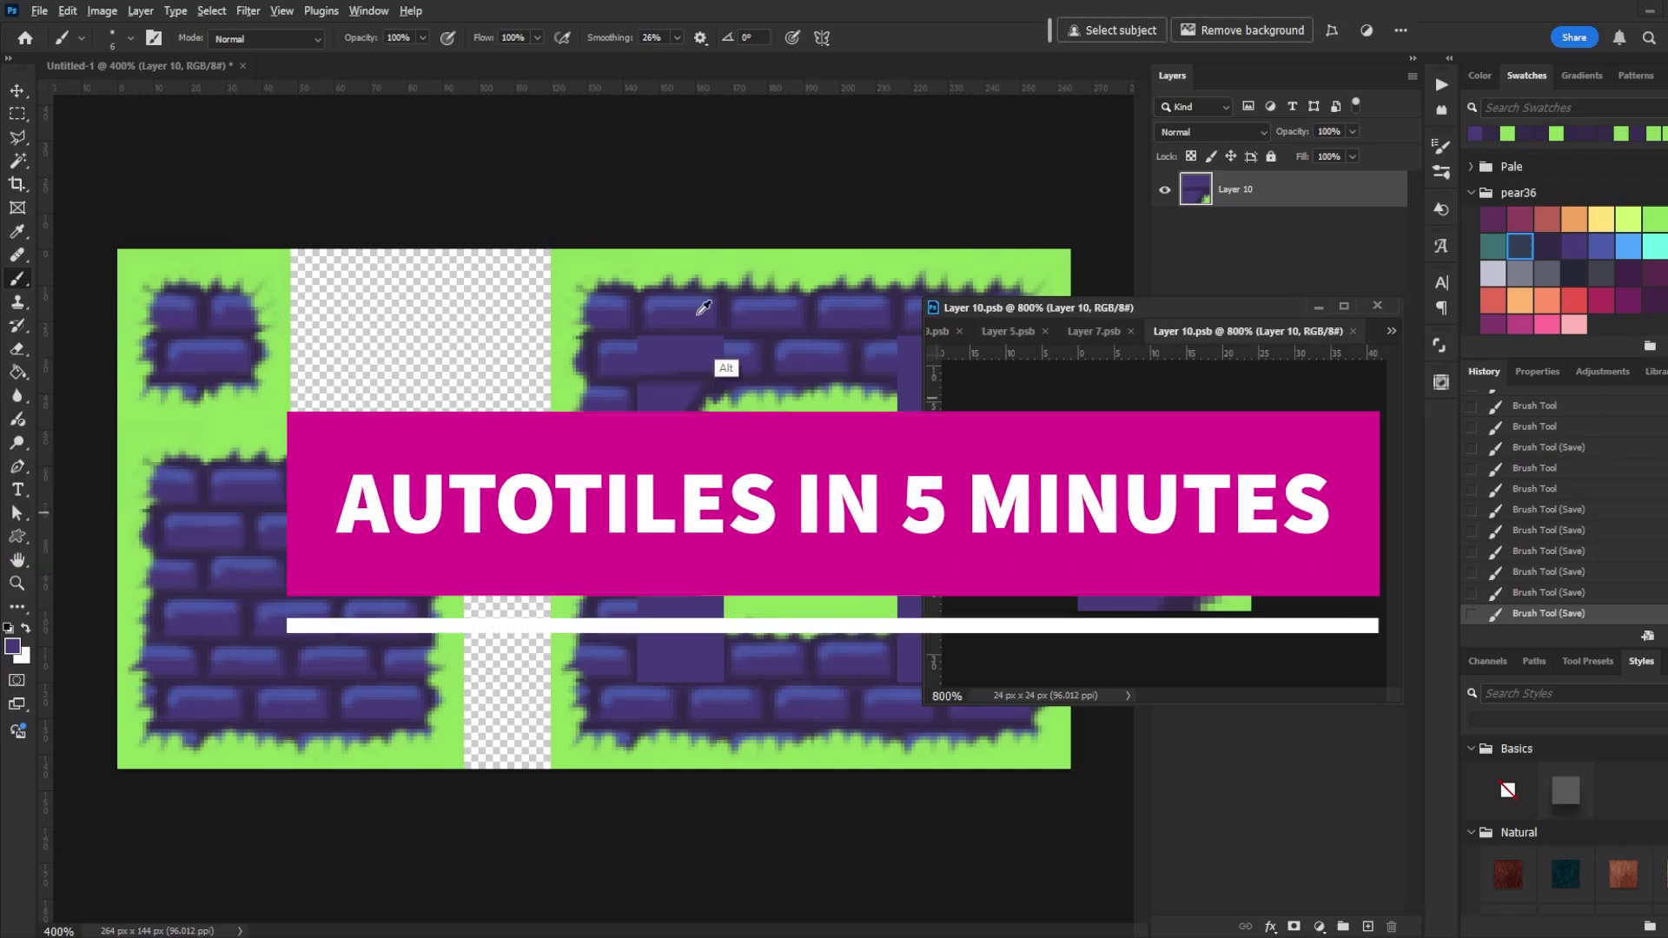
Step: Paint brick and mortar rows across the Layer 10 tile with colours sampled from the neighbouring bricks, and save it
key(ctrl+s)
drag(1086, 504, 1146, 508)
key(ctrl+z)
alt+click(641, 399)
alt+click(631, 344)
drag(1086, 454, 1243, 455)
key(ctrl+s)
alt+click(624, 457)
drag(1086, 474, 1242, 474)
key(ctrl+s)
key(ctrl+s)
Step: Extend the brickwork into the lower-right part of the Layer 10 tile with sampled colours, saving between strokes
mouse_move(609, 456)
mouse_down()
mouse_move(643, 460)
mouse_move(643, 483)
mouse_up()
key(ctrl+s)
drag(608, 485, 643, 490)
key(ctrl+s)
drag(1208, 556, 1186, 599)
key(ctrl+s)
alt+click(1146, 543)
key(ctrl+s)
Step: Touch up the brick row and green corner of the Layer 10 tile, undo the last three changes and save
mouse_move(1103, 547)
mouse_down()
mouse_move(1195, 547)
mouse_move(1243, 588)
mouse_move(1252, 544)
mouse_move(1255, 562)
mouse_up()
alt+click(1242, 600)
key(ctrl+s)
key(ctrl+s)
key(ctrl+s)
key(ctrl+s)
key(ctrl+z)
key(ctrl+z)
key(ctrl+z)
key(ctrl+s)
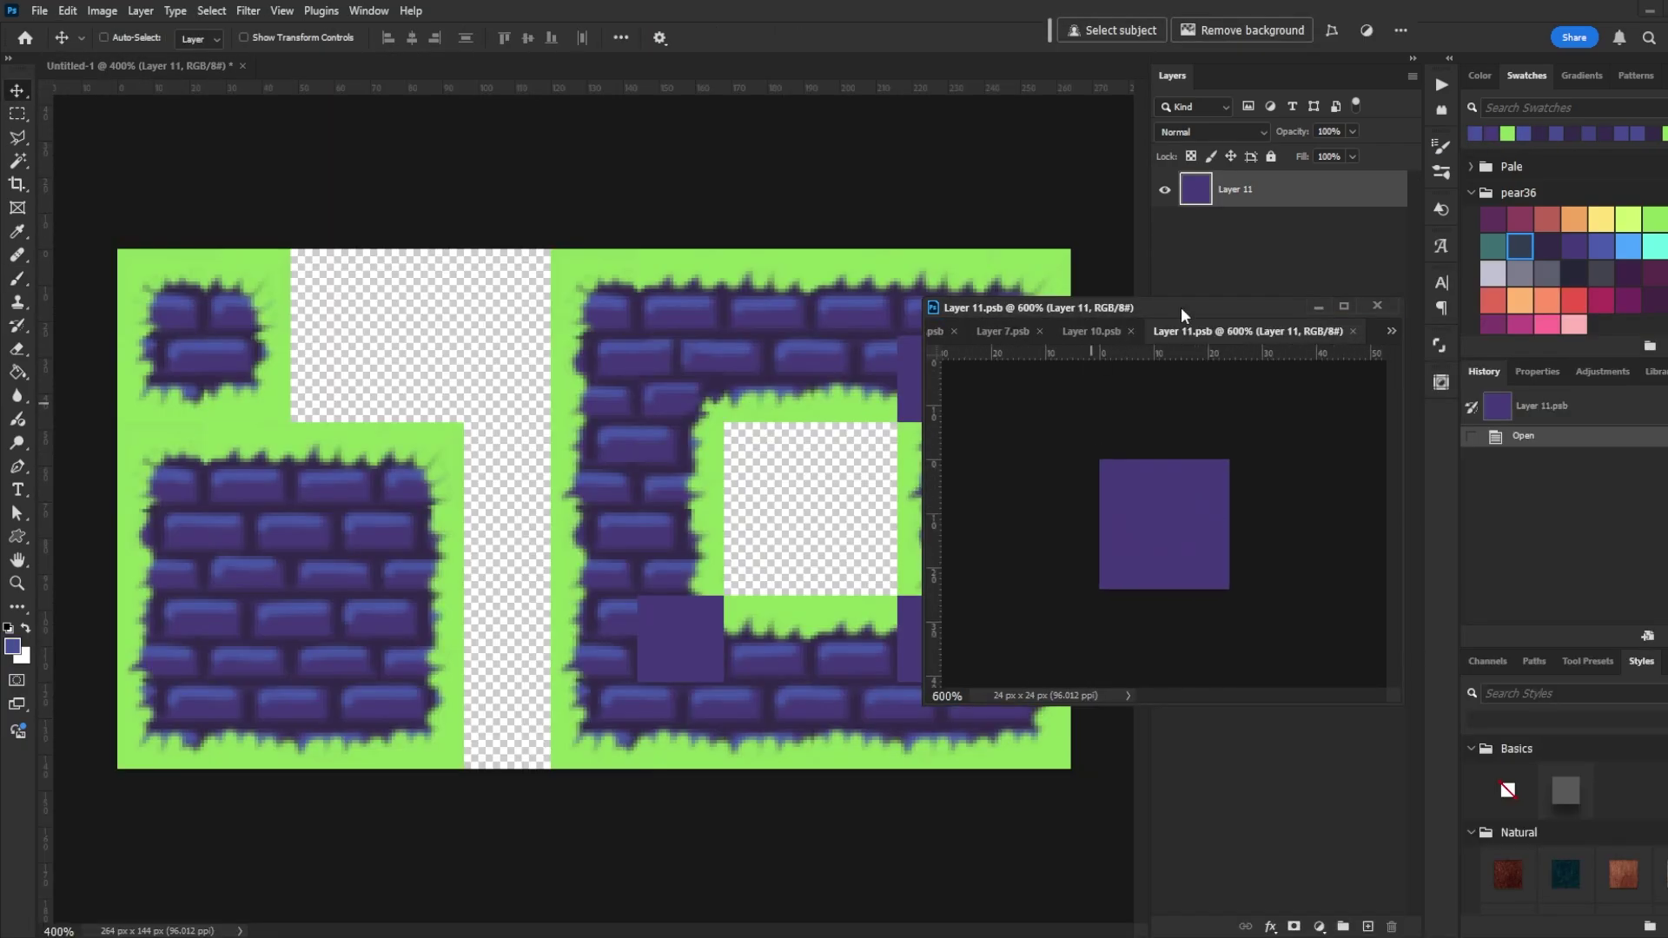
Step: Move the Layer 11 tile window aside and paint brick detail on the tile with colours sampled from the neighbouring bricks, saving between strokes
drag(1181, 306, 618, 269)
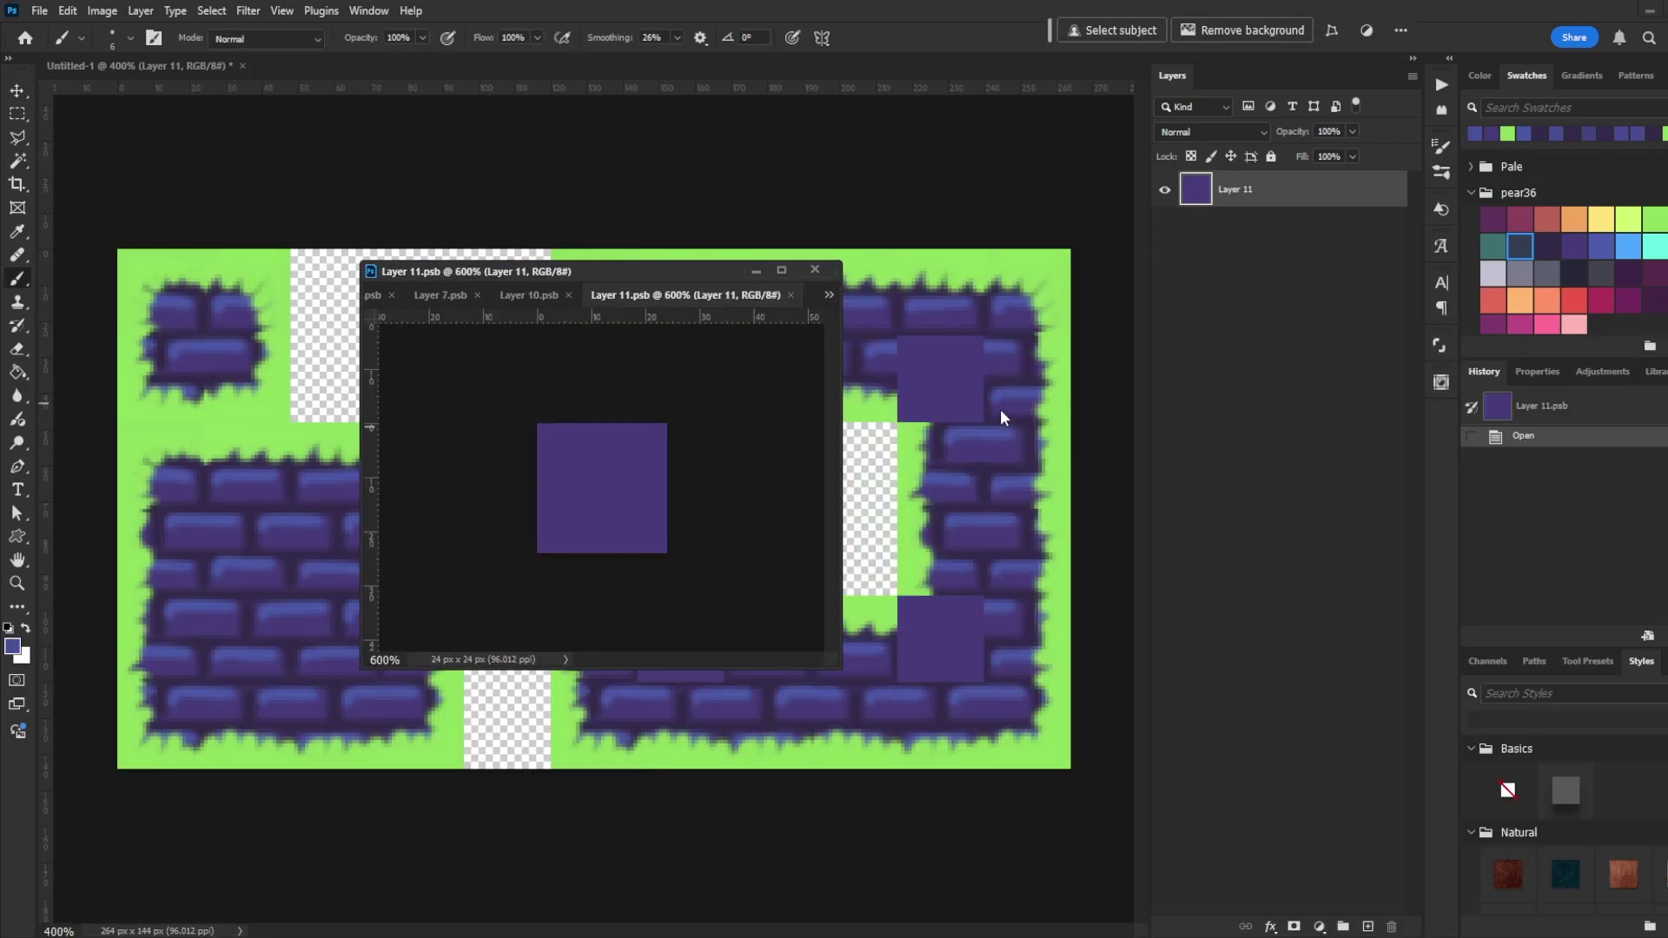
alt+click(990, 415)
key(ctrl+s)
mouse_move(534, 495)
mouse_down()
mouse_move(565, 573)
mouse_move(532, 482)
mouse_move(578, 522)
mouse_up()
mouse_move(591, 543)
mouse_down()
mouse_move(556, 489)
mouse_move(599, 548)
mouse_move(551, 563)
mouse_move(686, 551)
mouse_up()
alt+click(908, 443)
key(ctrl+s)
key(ctrl+s)
alt+click(980, 462)
key(ctrl+s)
drag(671, 476, 662, 556)
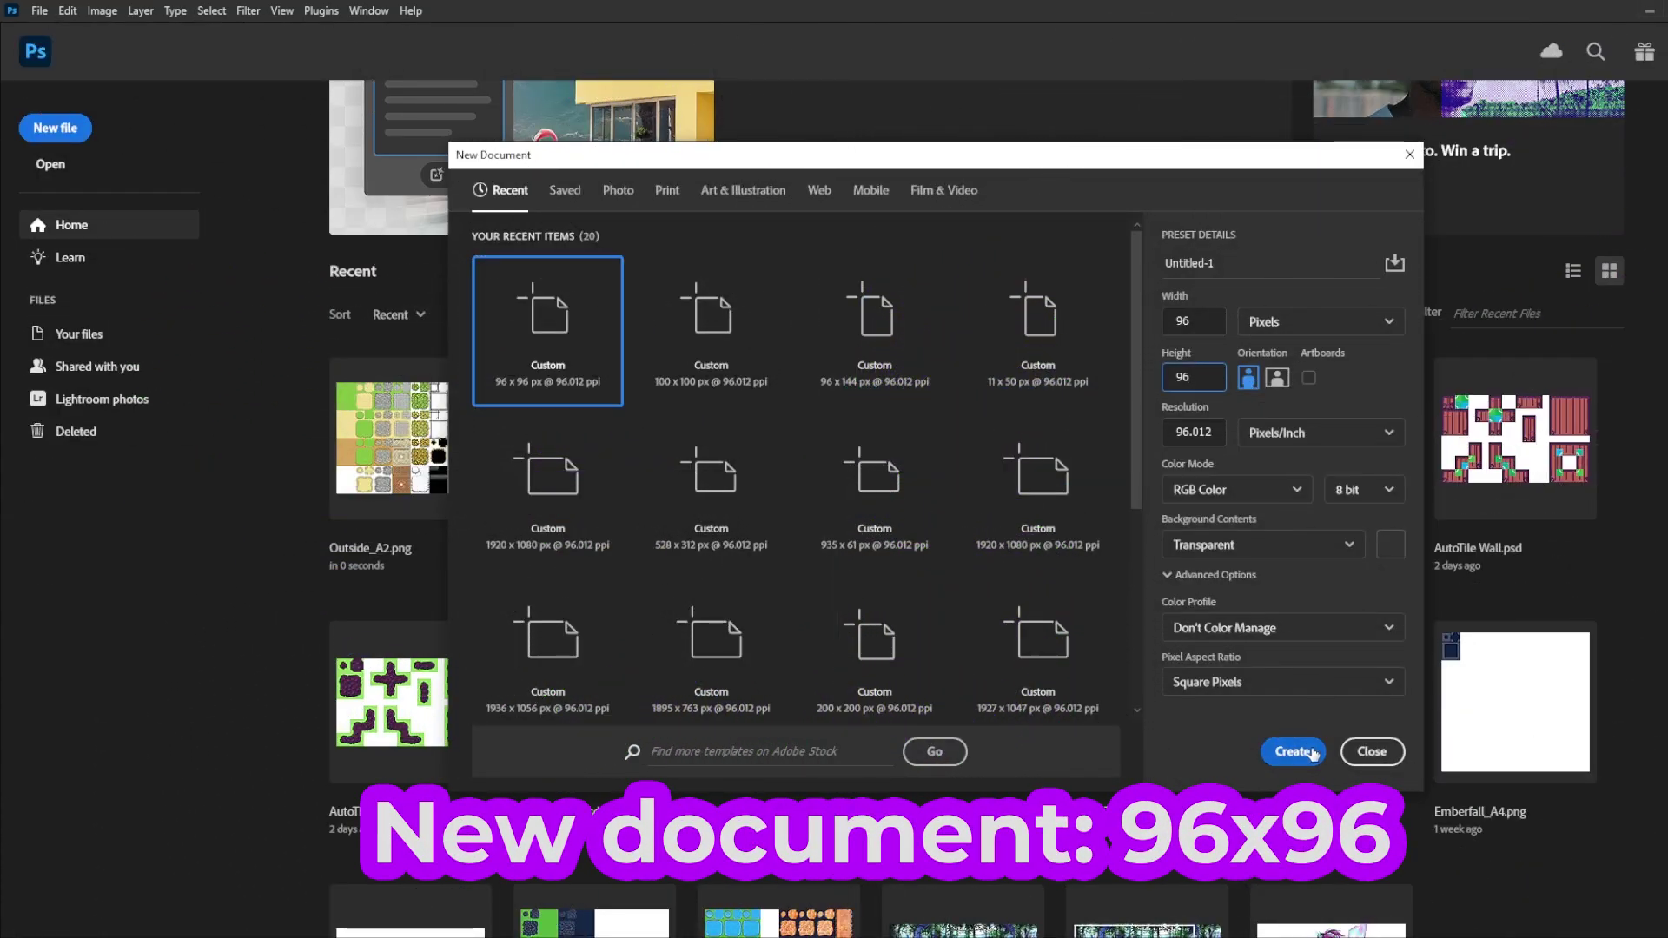
Step: Create a transparent 96 x 96 px document and configure its grid with a gridline every 24 pixels
click(1294, 752)
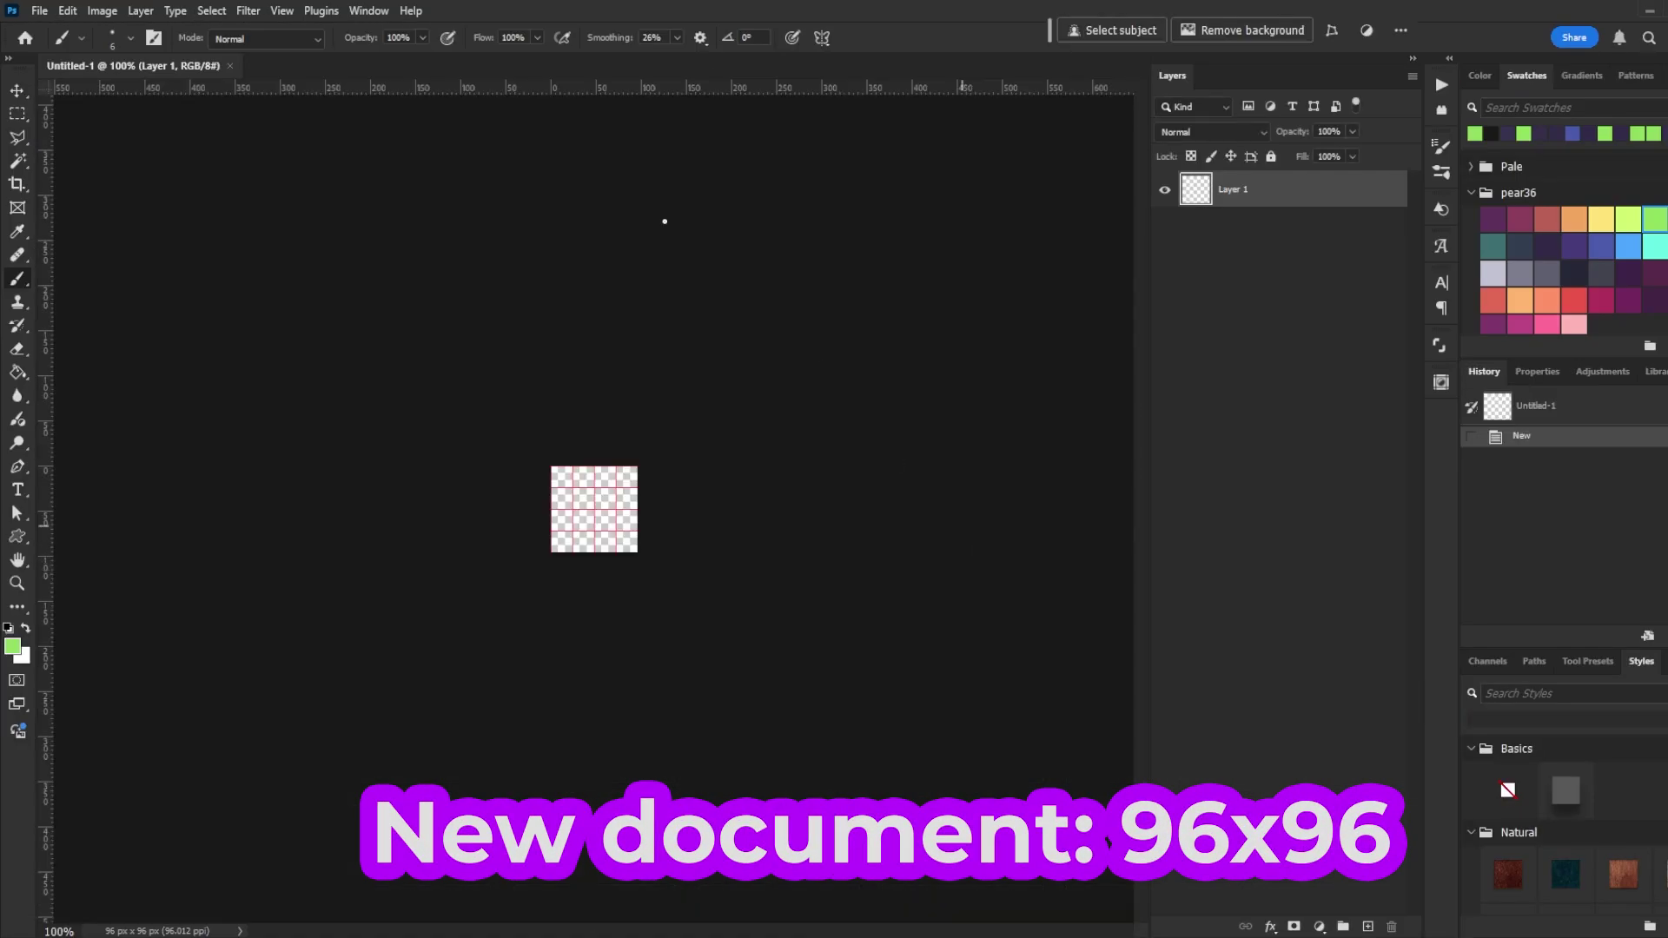
click(61, 11)
mouse_move(189, 794)
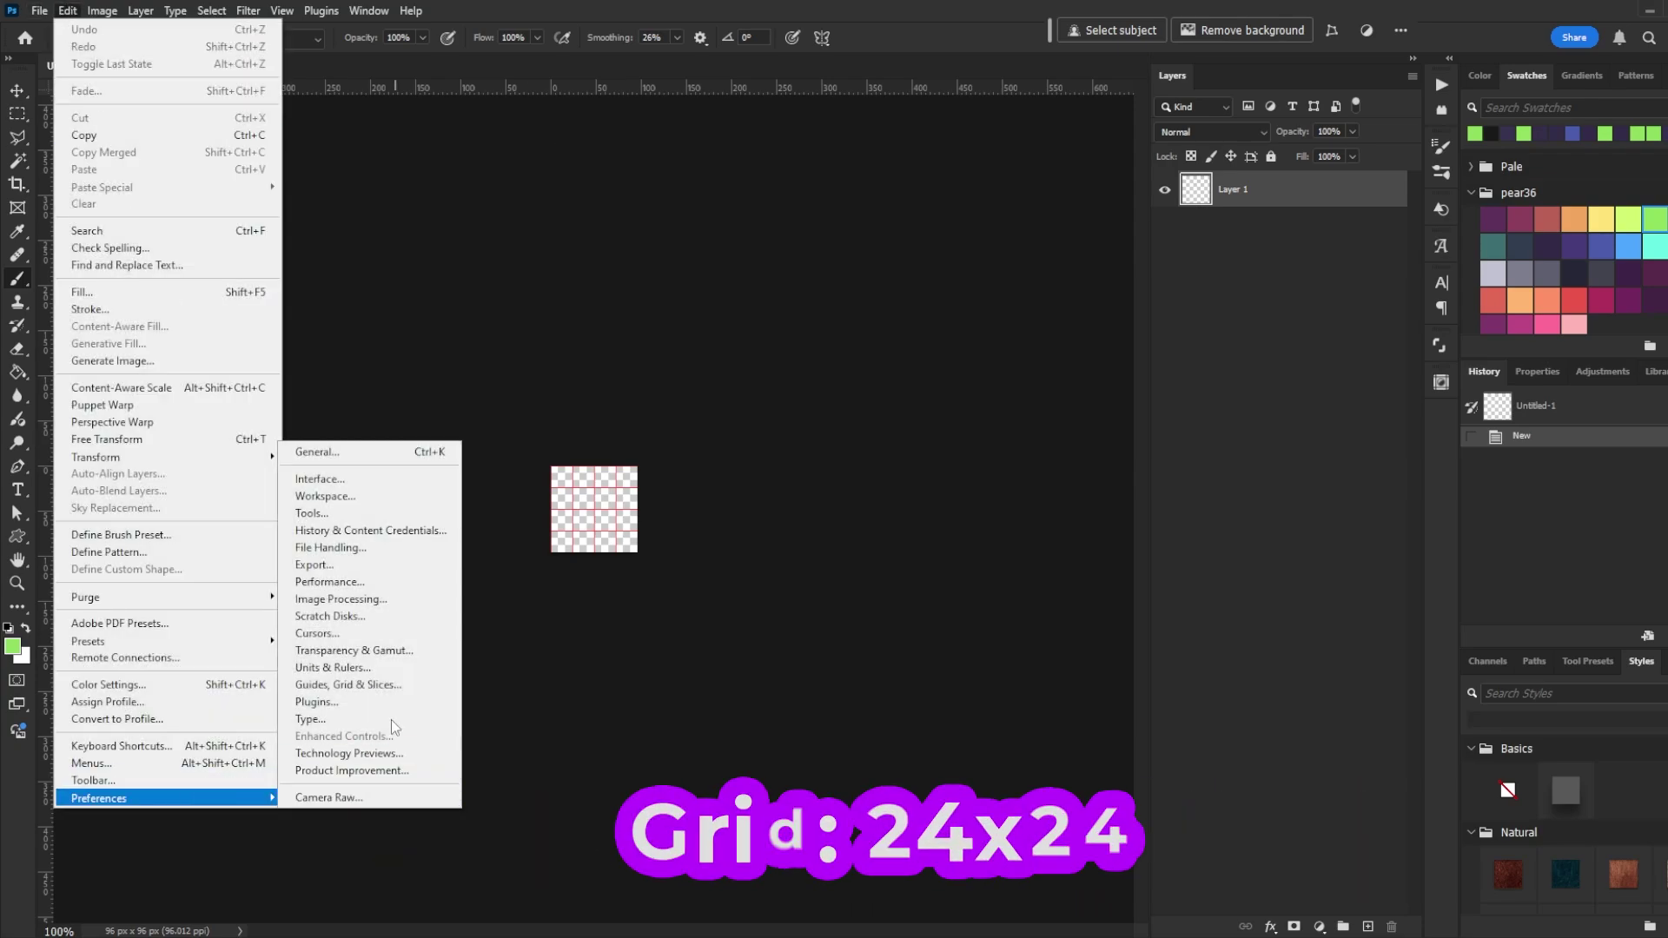
click(383, 686)
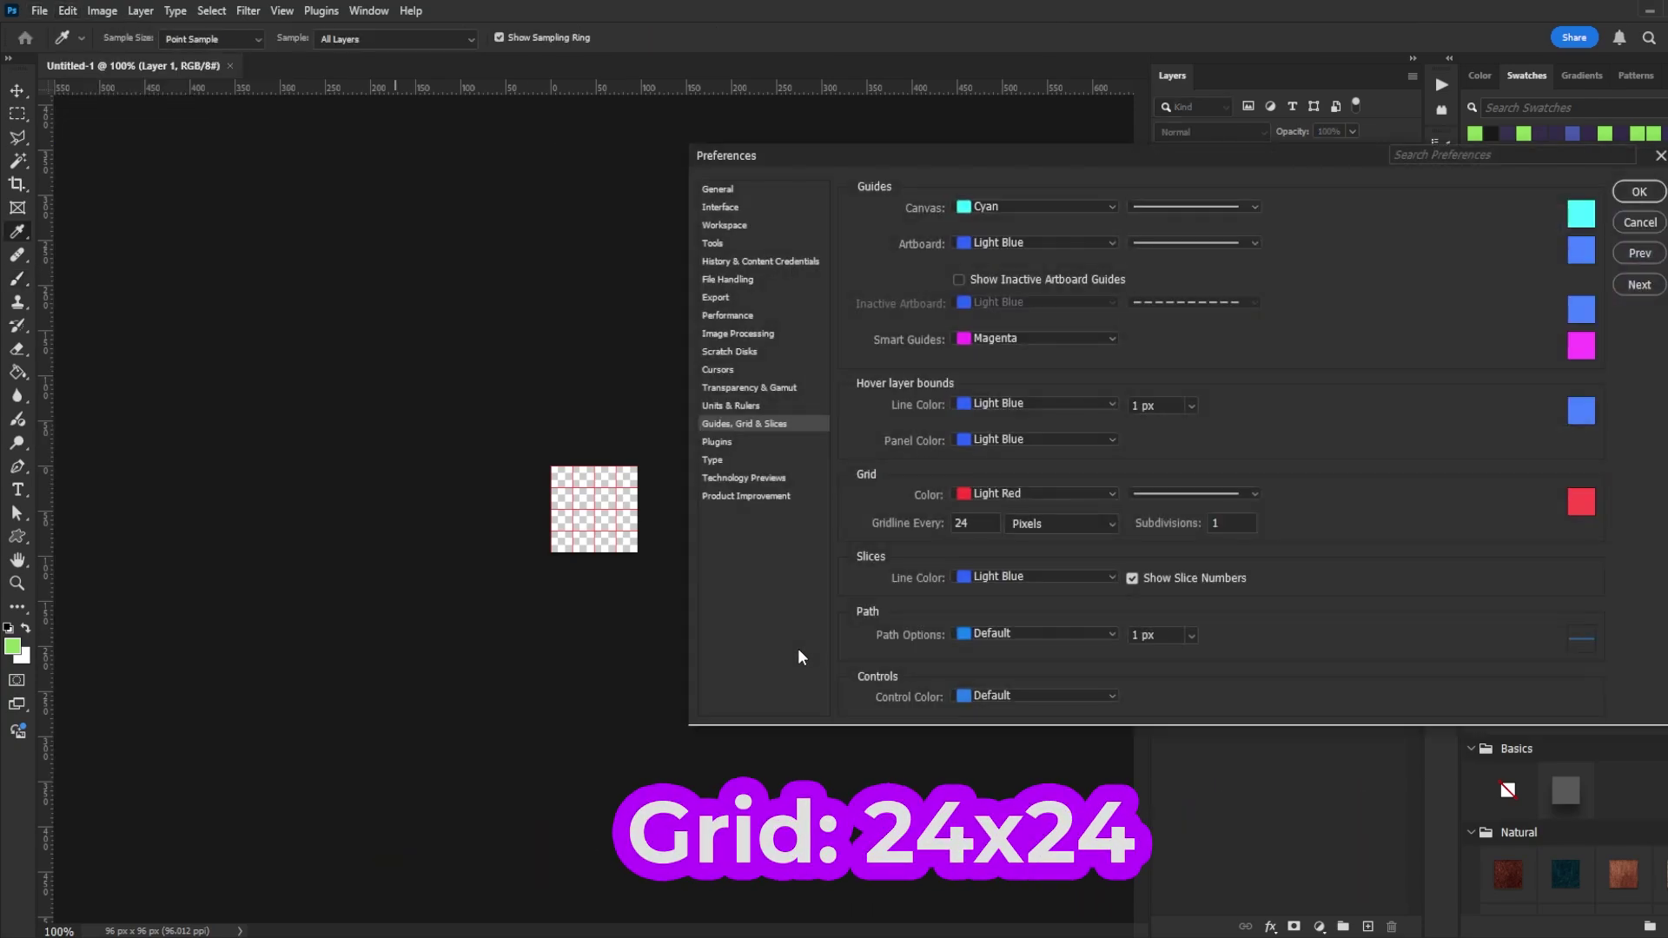
click(1638, 192)
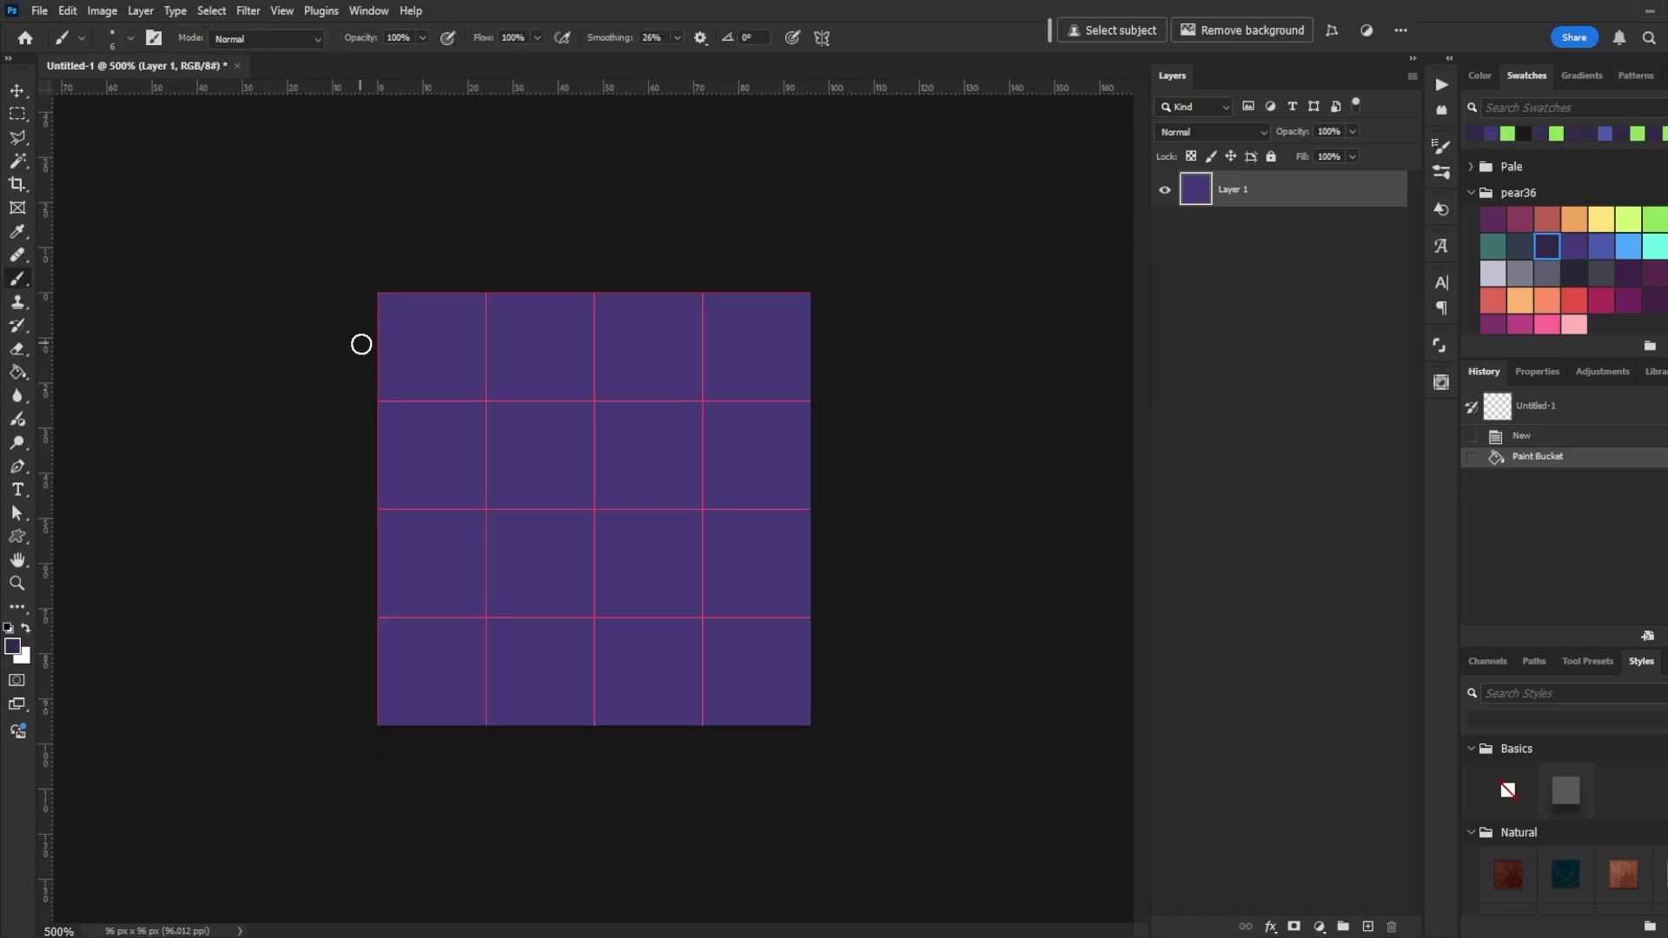
Step: Paint seven evenly spaced horizontal dark mortar lines across the purple canvas
drag(365, 345, 821, 345)
drag(365, 397, 821, 397)
drag(365, 456, 821, 456)
drag(365, 508, 821, 509)
drag(360, 569, 825, 569)
drag(361, 617, 825, 616)
drag(360, 673, 825, 671)
Step: Paint staggered vertical dark mortar joints between the horizontal lines to form bricks
mouse_move(430, 287)
mouse_down()
mouse_move(429, 326)
mouse_move(486, 392)
mouse_up()
drag(544, 291, 543, 326)
drag(594, 349, 595, 392)
drag(652, 291, 653, 335)
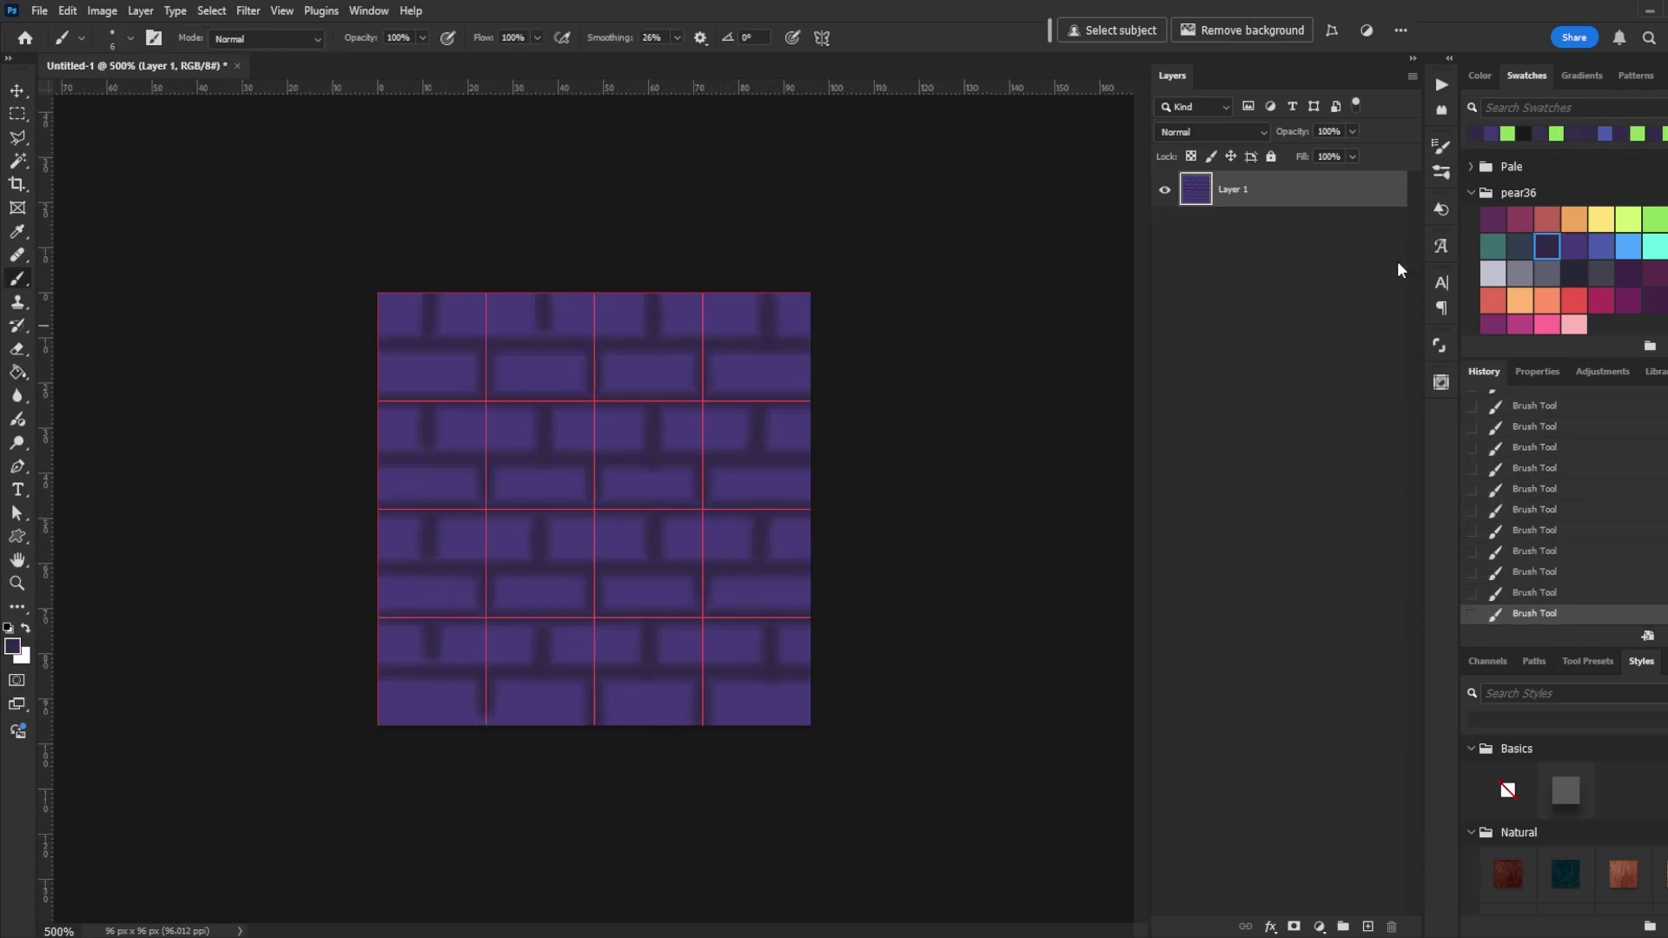
Step: Paint blue highlights along the top edges of the bricks using the lighter blue swatch
click(1601, 246)
drag(382, 302, 528, 299)
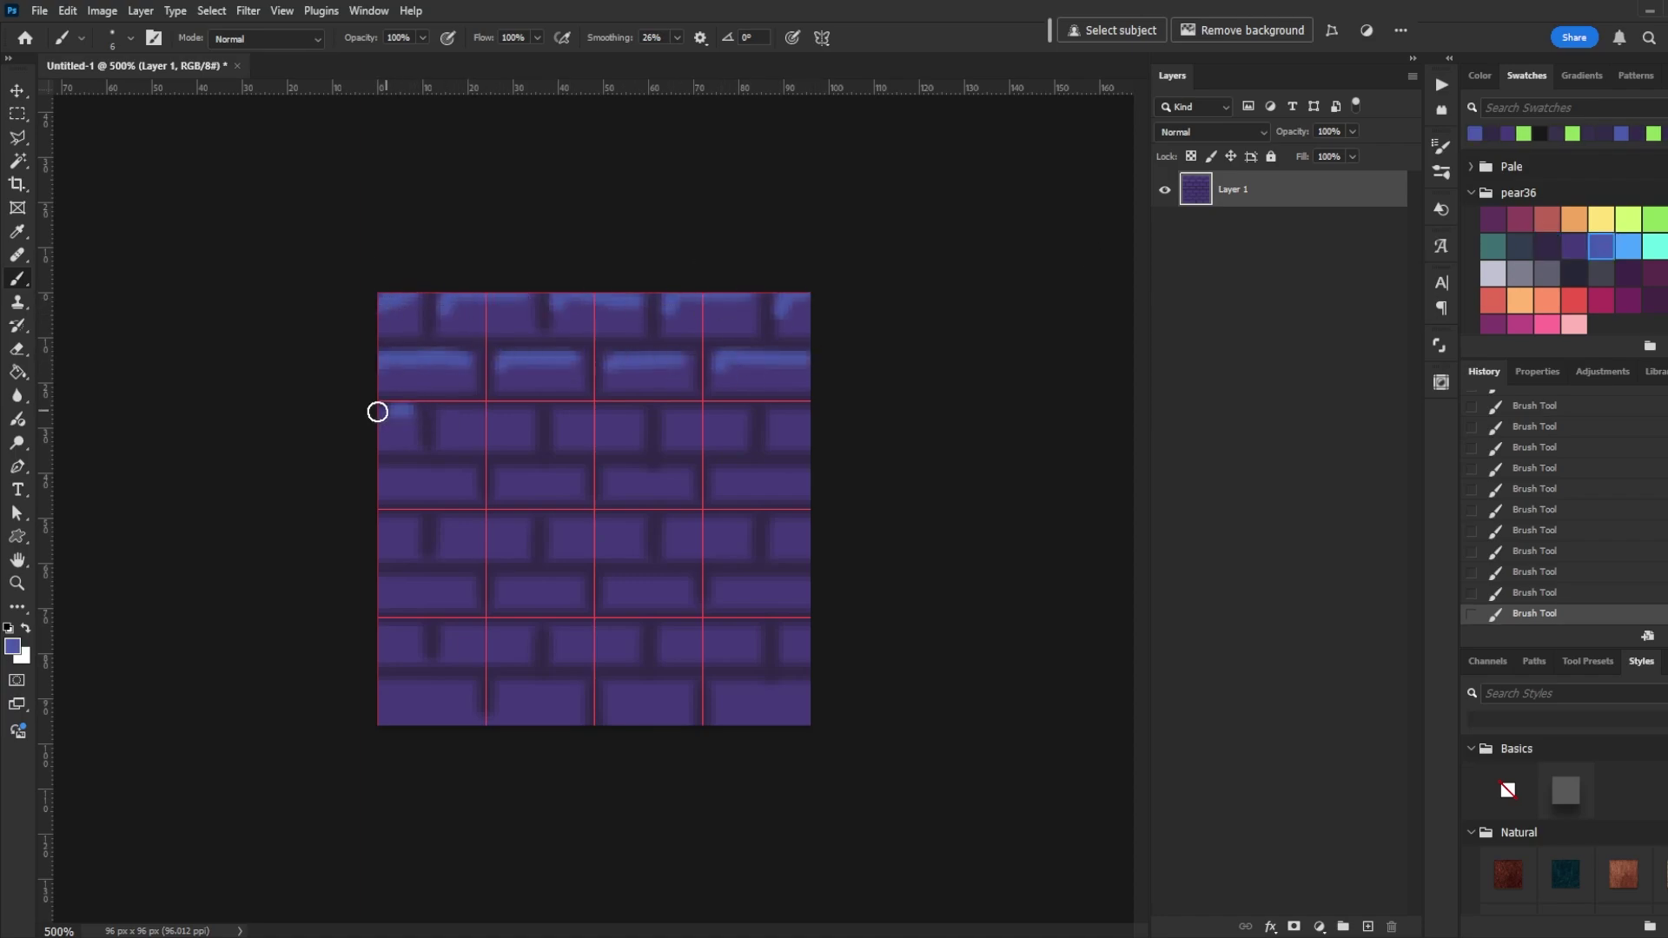
drag(812, 416, 773, 424)
drag(470, 474, 379, 482)
drag(573, 468, 502, 481)
drag(689, 477, 611, 482)
drag(809, 473, 715, 482)
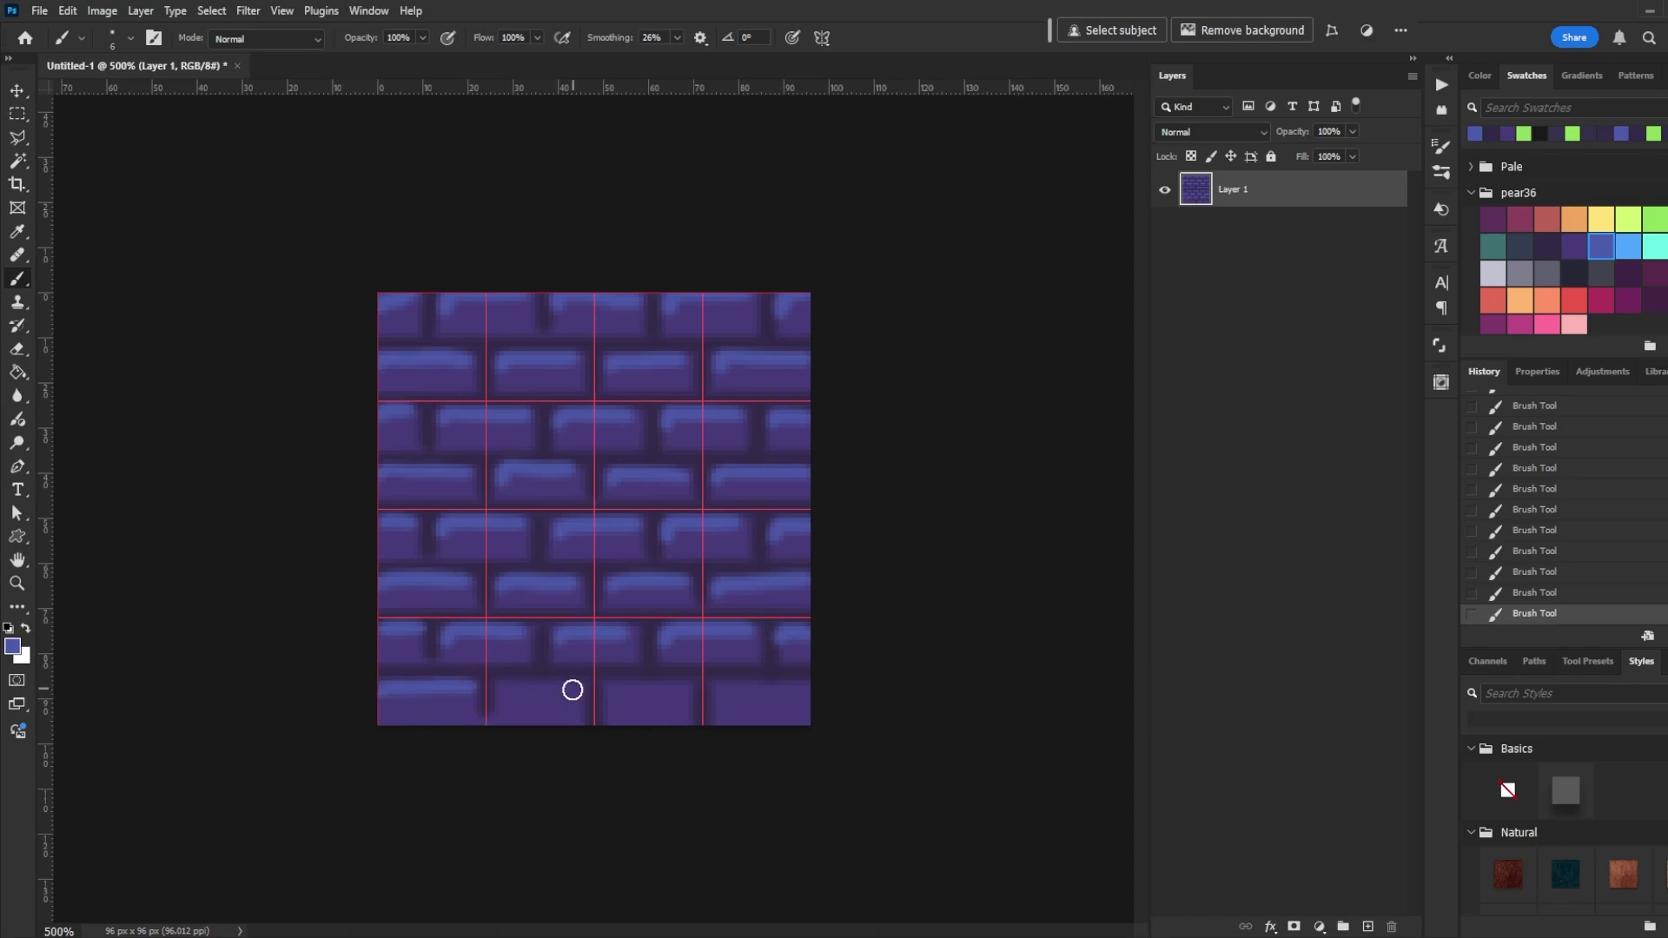
Step: Paint a jagged light green border around the brick area and undo the last stroke
click(1655, 219)
mouse_move(382, 322)
mouse_down()
mouse_move(435, 294)
mouse_move(812, 388)
mouse_move(707, 693)
mouse_move(394, 634)
mouse_move(402, 323)
mouse_move(776, 307)
mouse_up()
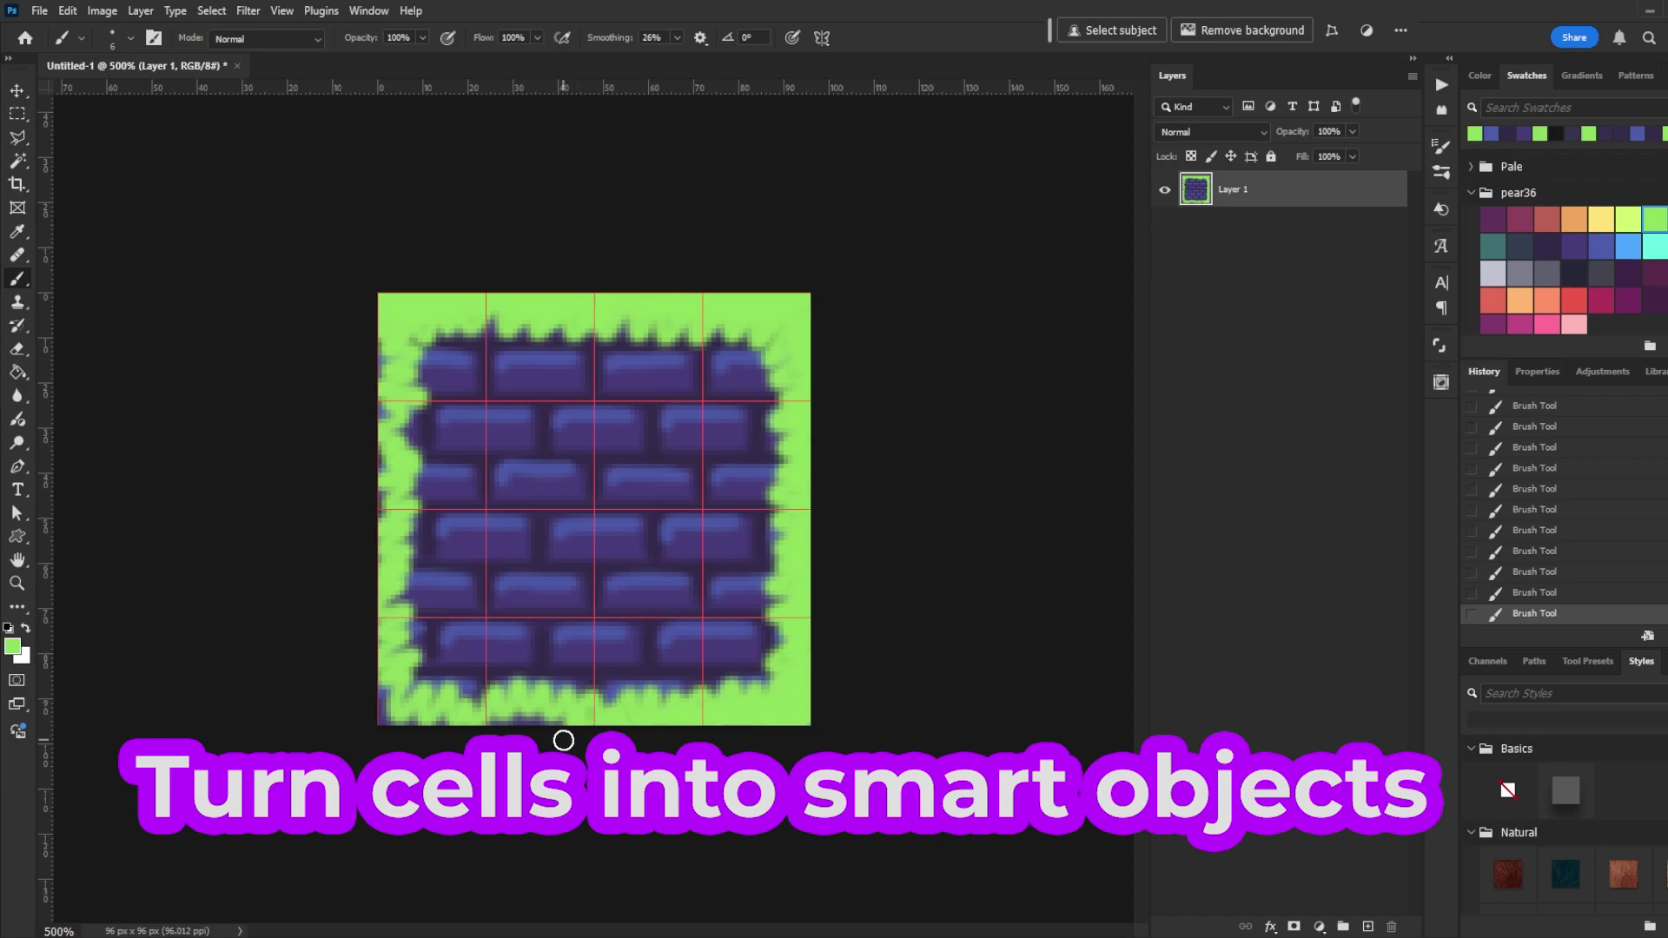
key(ctrl+z)
Step: Cut the top-left 24 px grid cell to a new layer and convert that layer to a smart object
key(m)
click(283, 10)
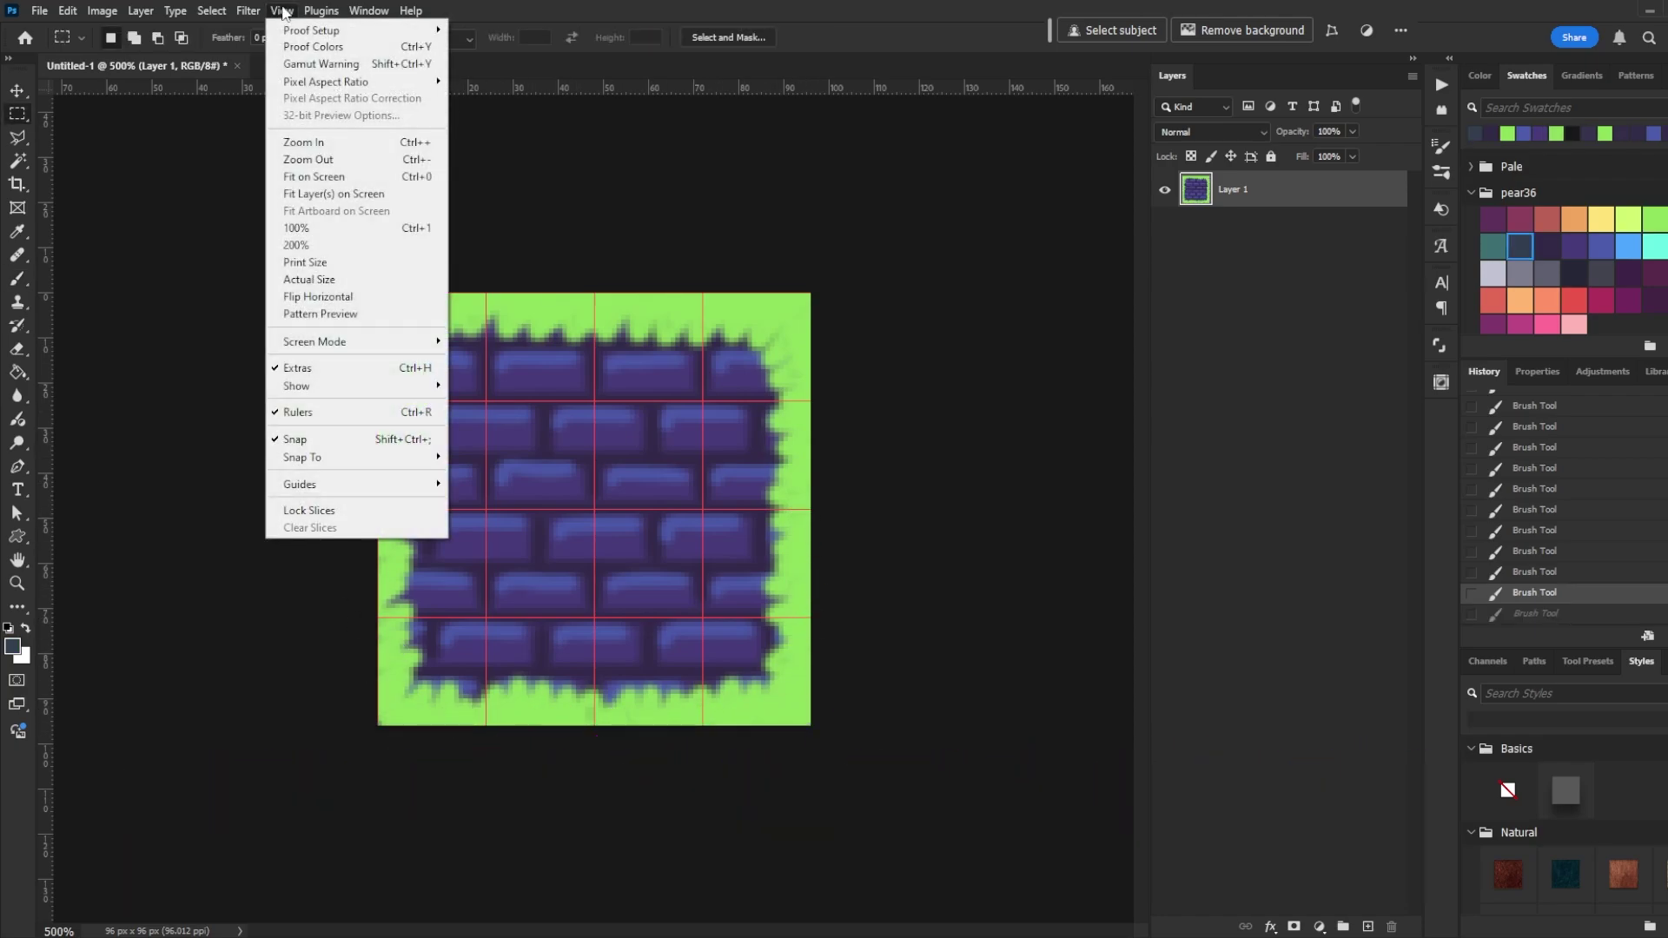
click(853, 4)
drag(377, 293, 482, 400)
right_click(465, 383)
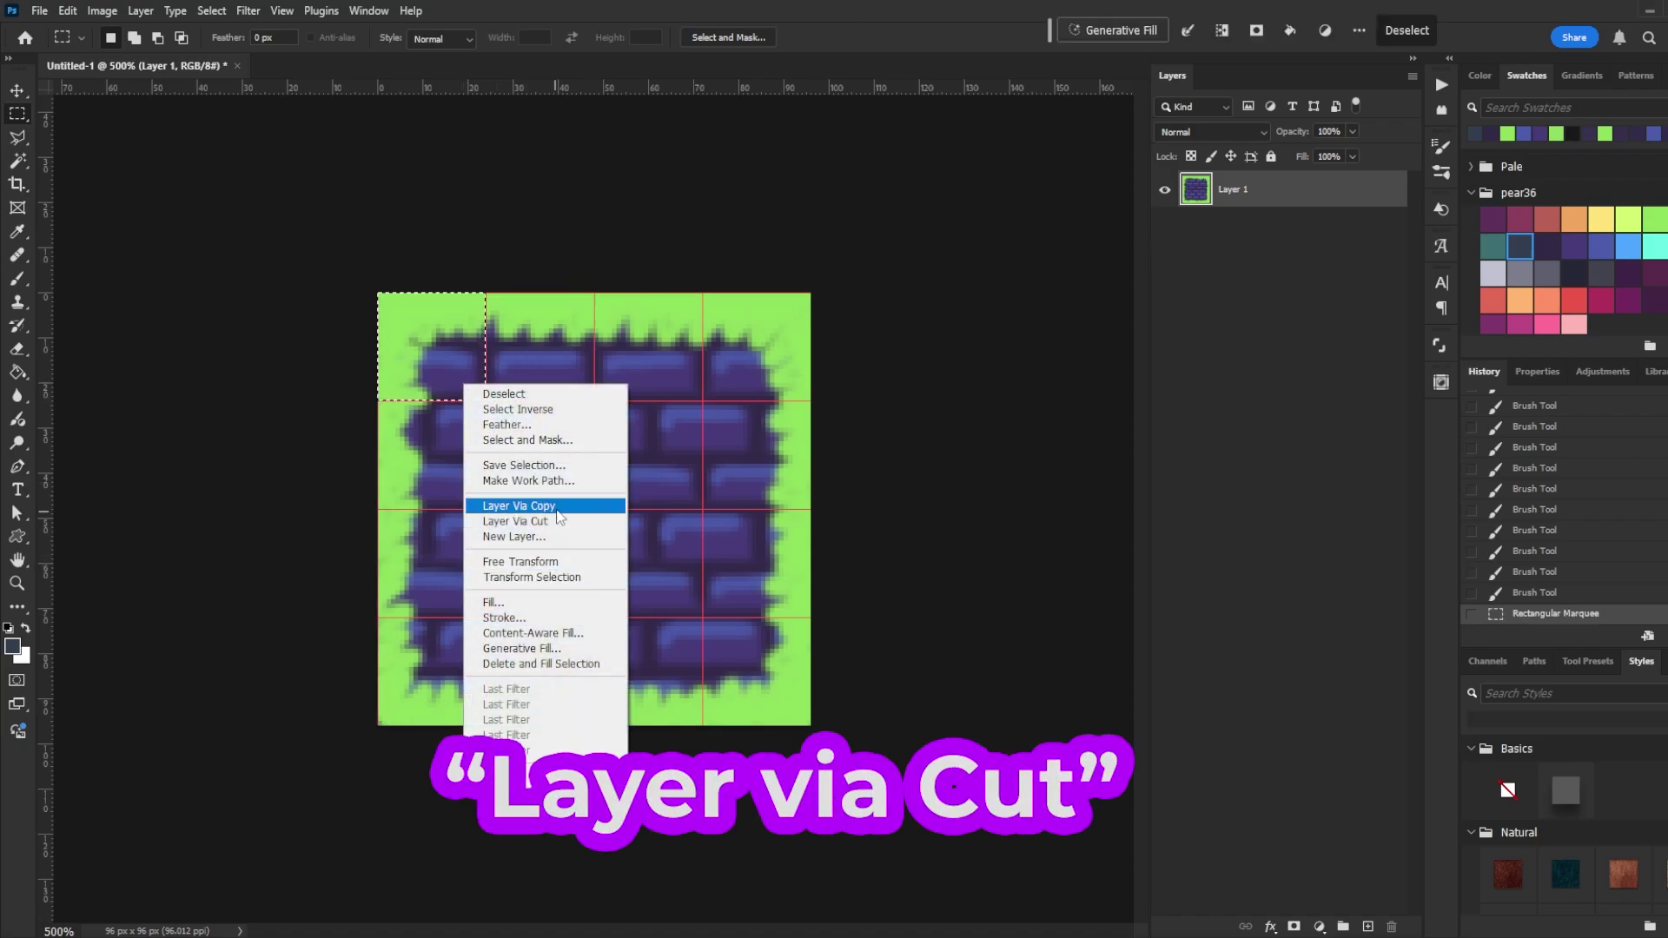
click(614, 518)
right_click(1273, 191)
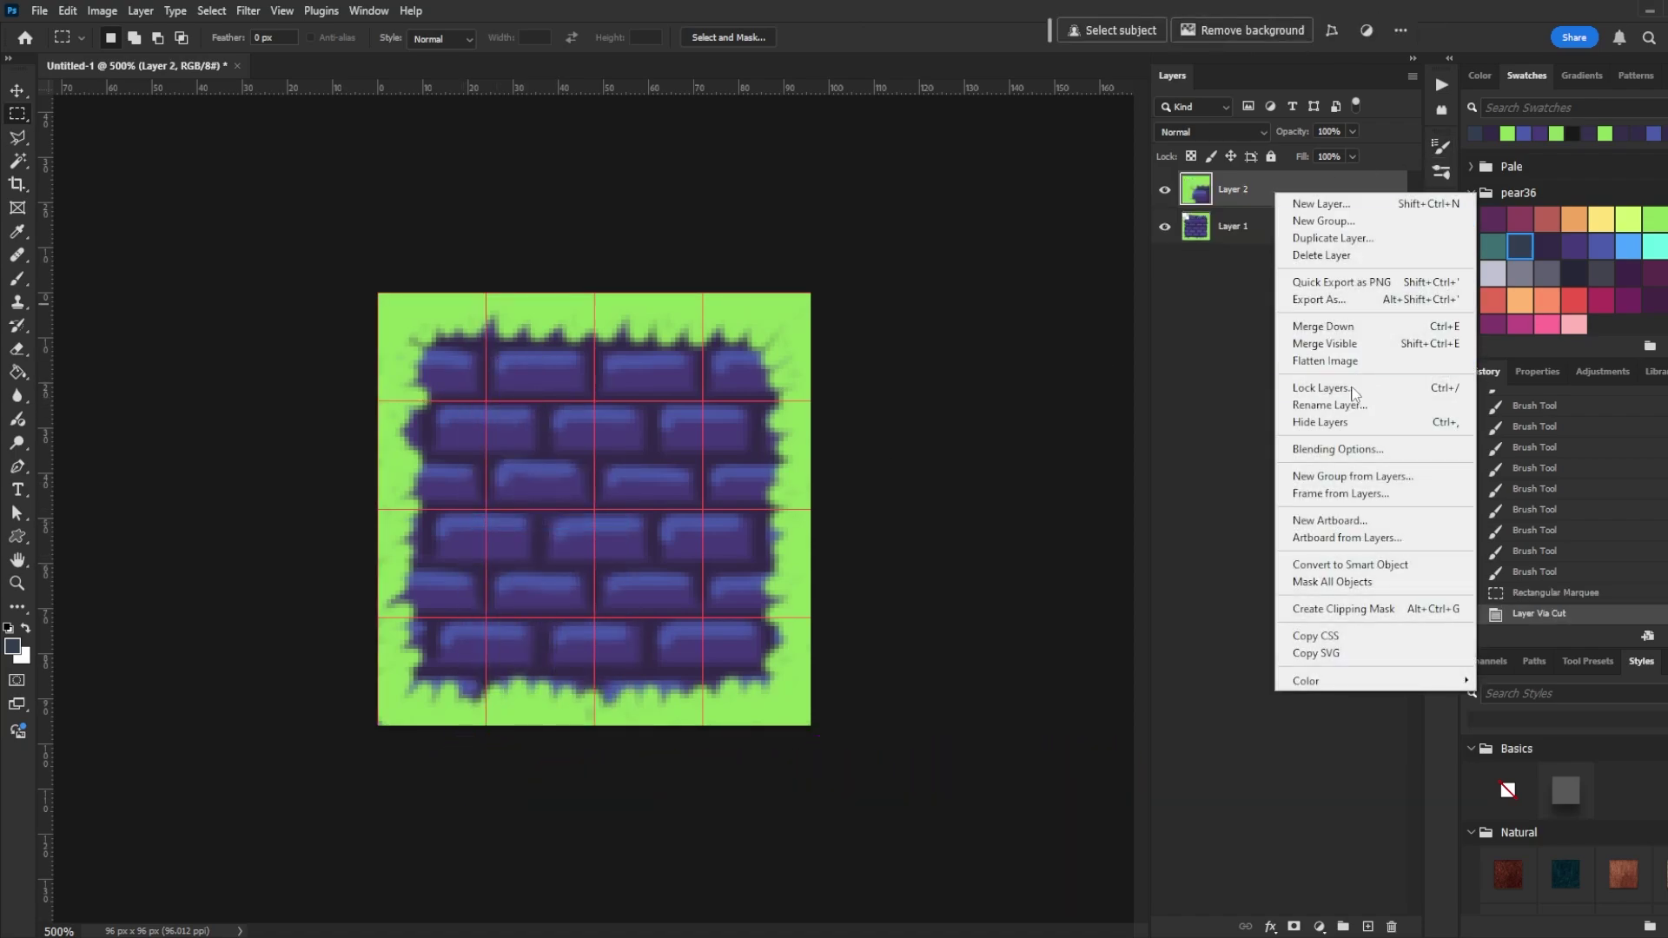
click(1405, 573)
Step: Cut the two middle cells of Layer 1's top row to a new layer and convert it to a smart object
click(1266, 226)
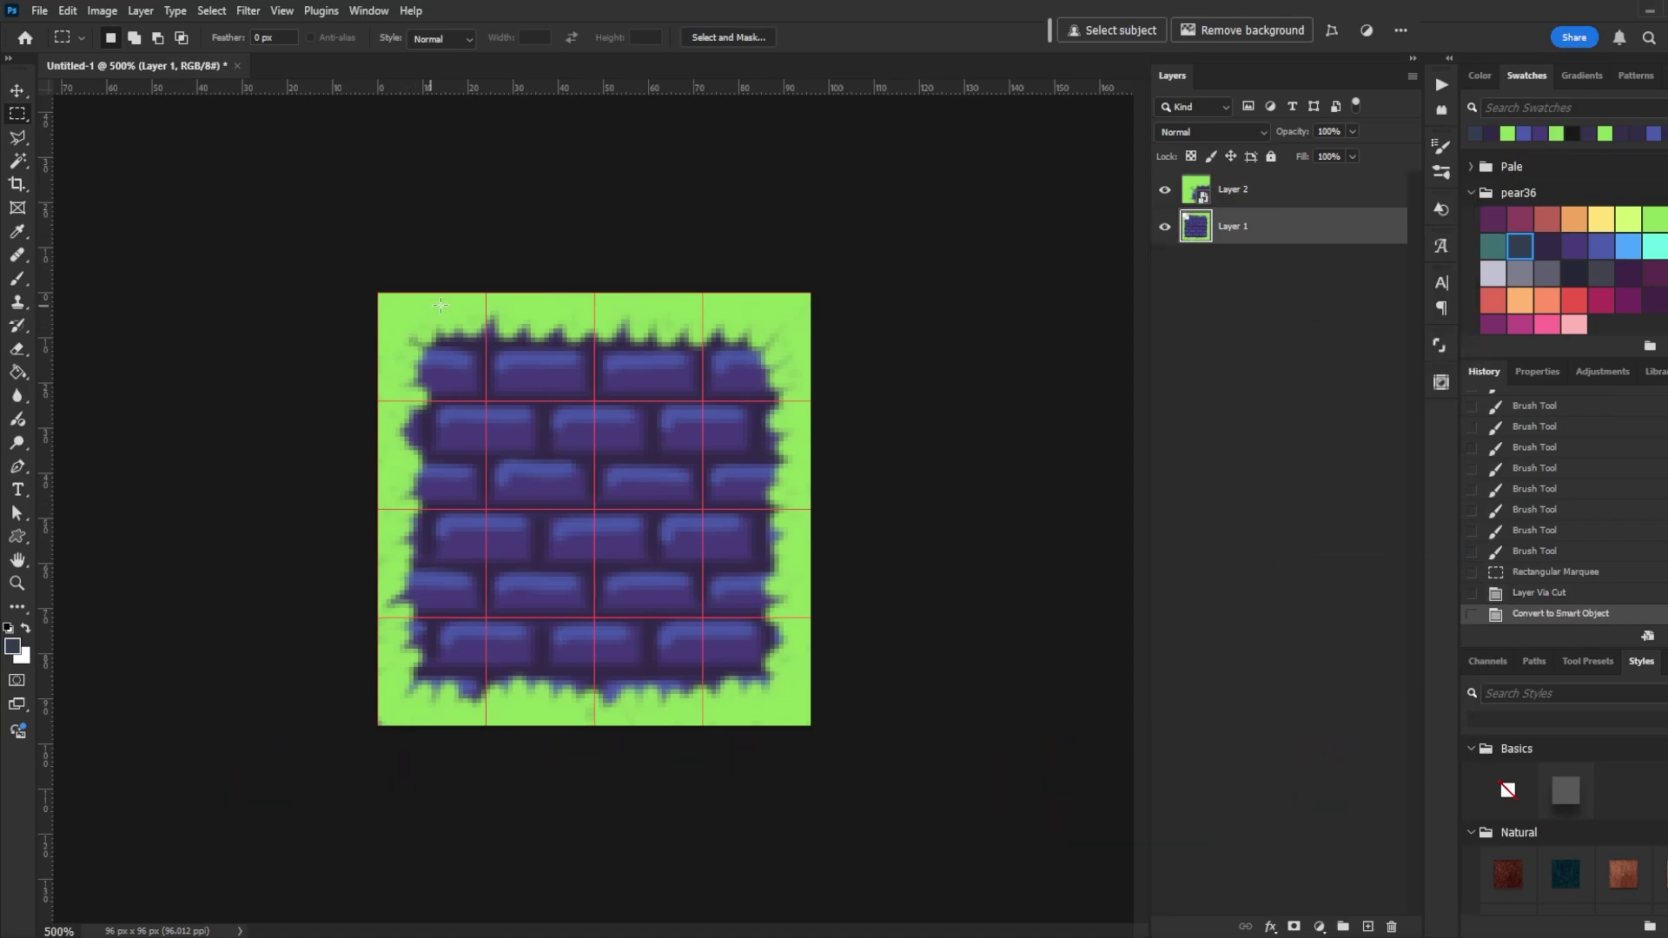
drag(499, 288, 700, 399)
right_click(670, 405)
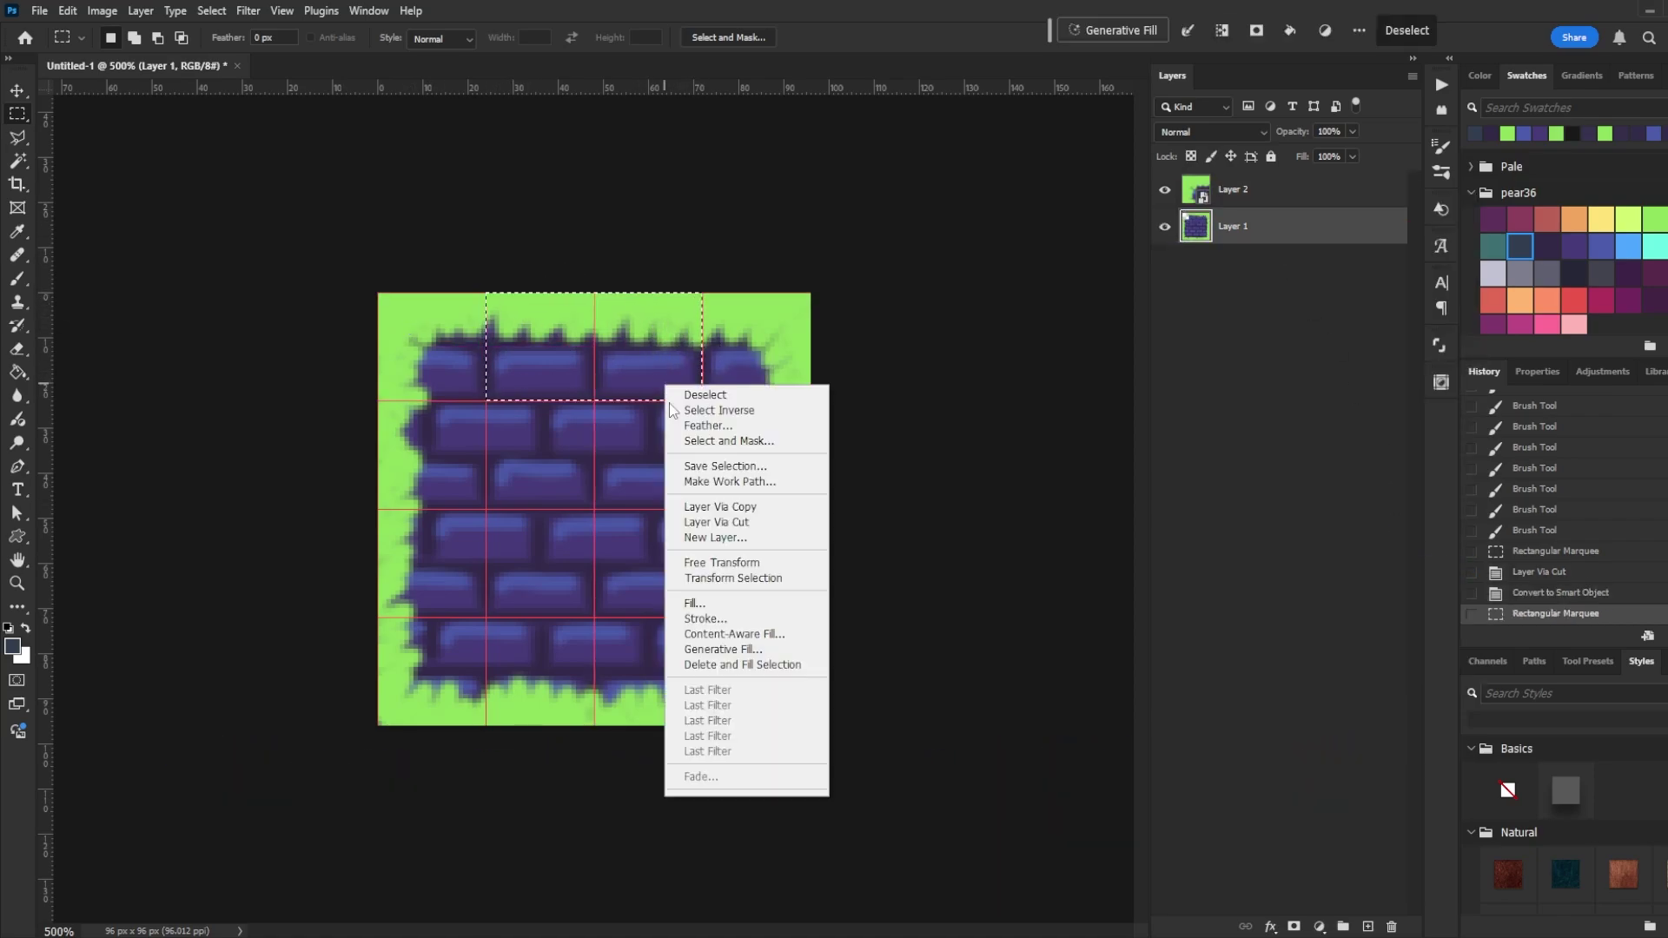
click(769, 522)
right_click(1315, 238)
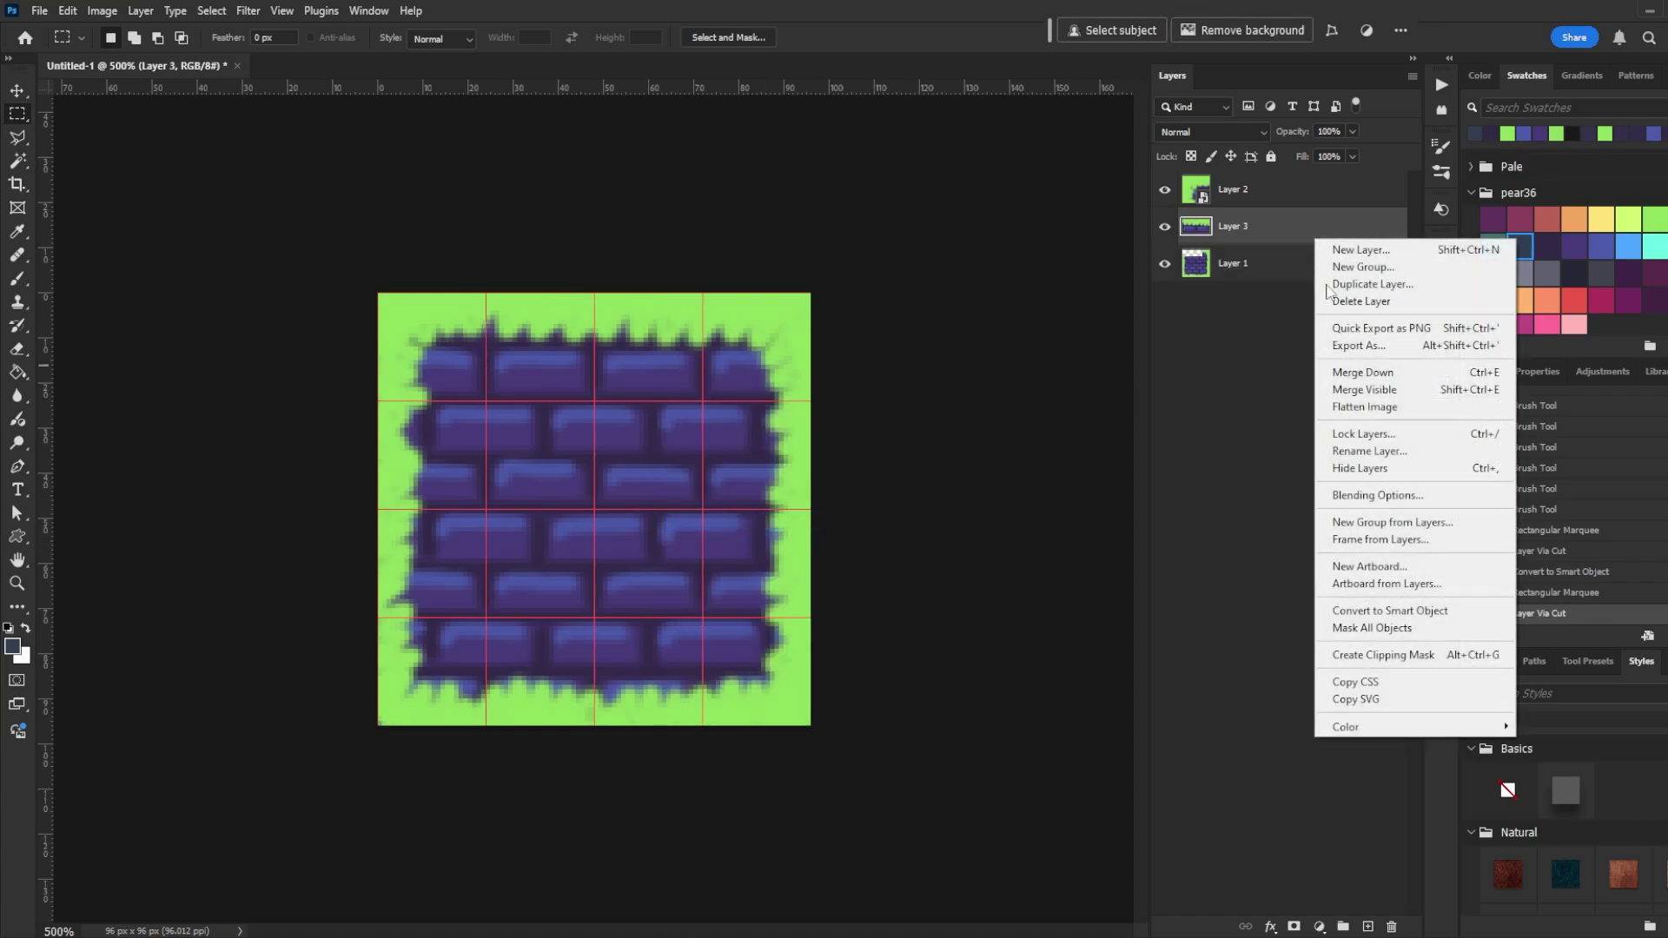
click(1411, 611)
Step: Cut the top-right grid cell from Layer 1 to a new layer and convert it to a smart object
click(1254, 263)
drag(808, 294, 702, 401)
right_click(732, 372)
click(795, 509)
right_click(1262, 267)
click(1342, 640)
Step: Cut the two middle cells of the left edge and of the right edge from Layer 1 to their own layers
click(1251, 300)
drag(379, 401, 485, 617)
right_click(465, 579)
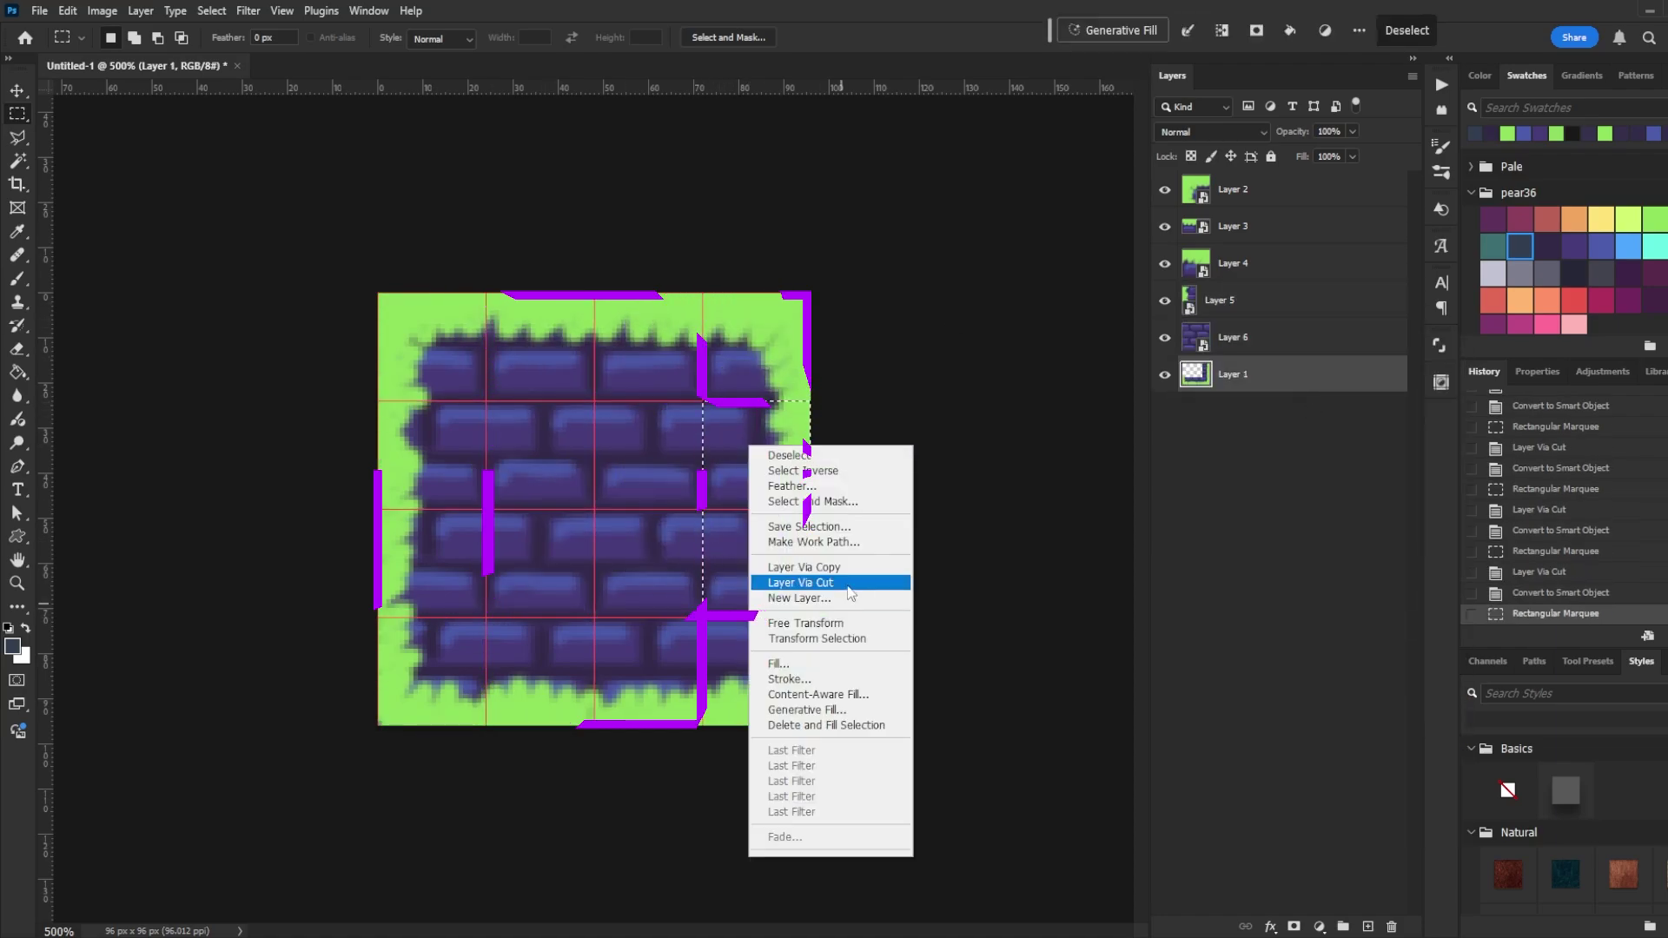
click(852, 585)
Step: Separate the bottom-left cell and convert the bottom-edge layer and the remaining Layer 1 to smart objects
drag(379, 725, 484, 618)
right_click(1288, 421)
right_click(1276, 445)
click(1390, 812)
right_click(1278, 485)
click(1381, 813)
Step: Increase the canvas height to 144 pixels with the anchor at bottom centre
click(103, 13)
click(130, 161)
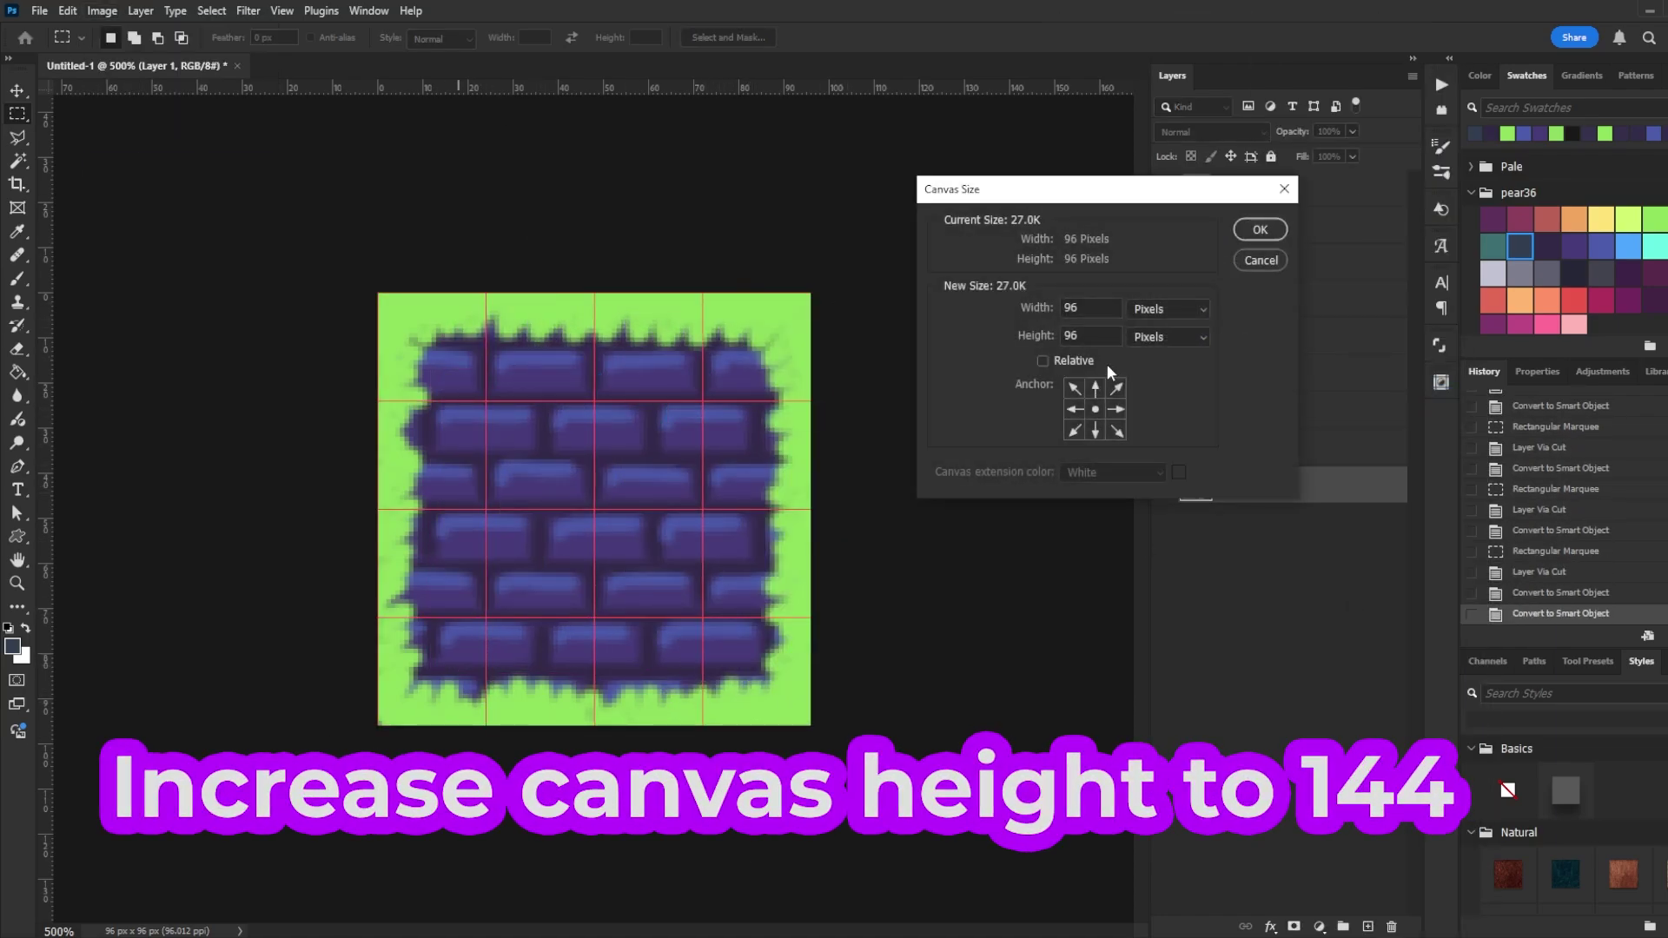
double_click(1090, 334)
text(144)
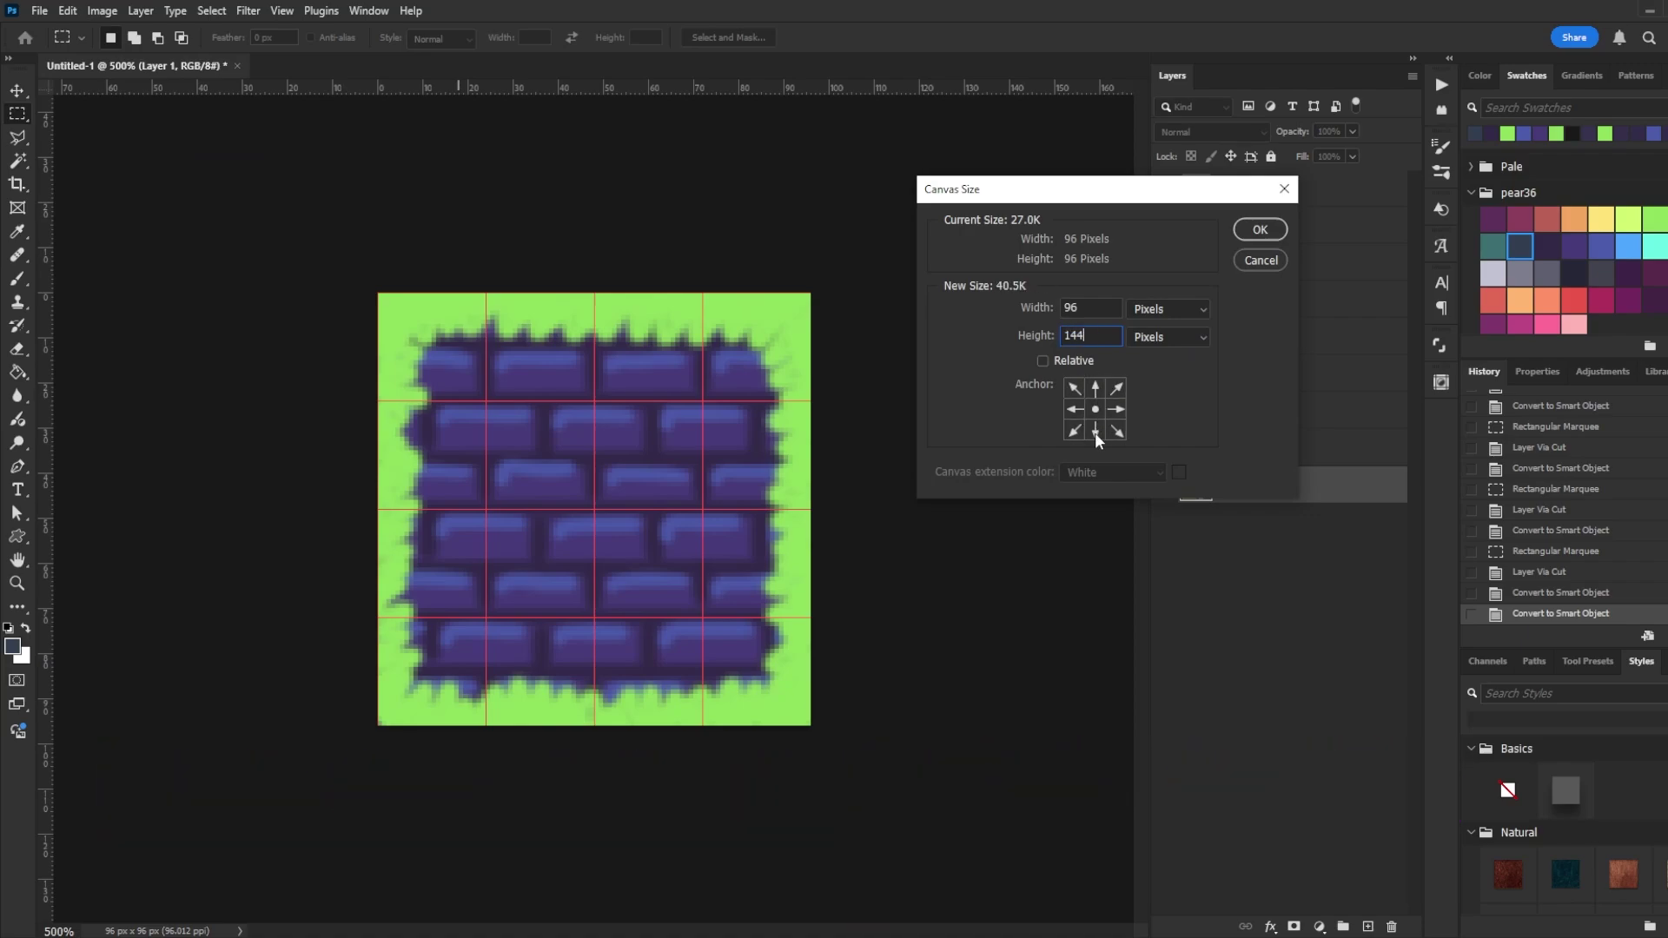
click(1095, 431)
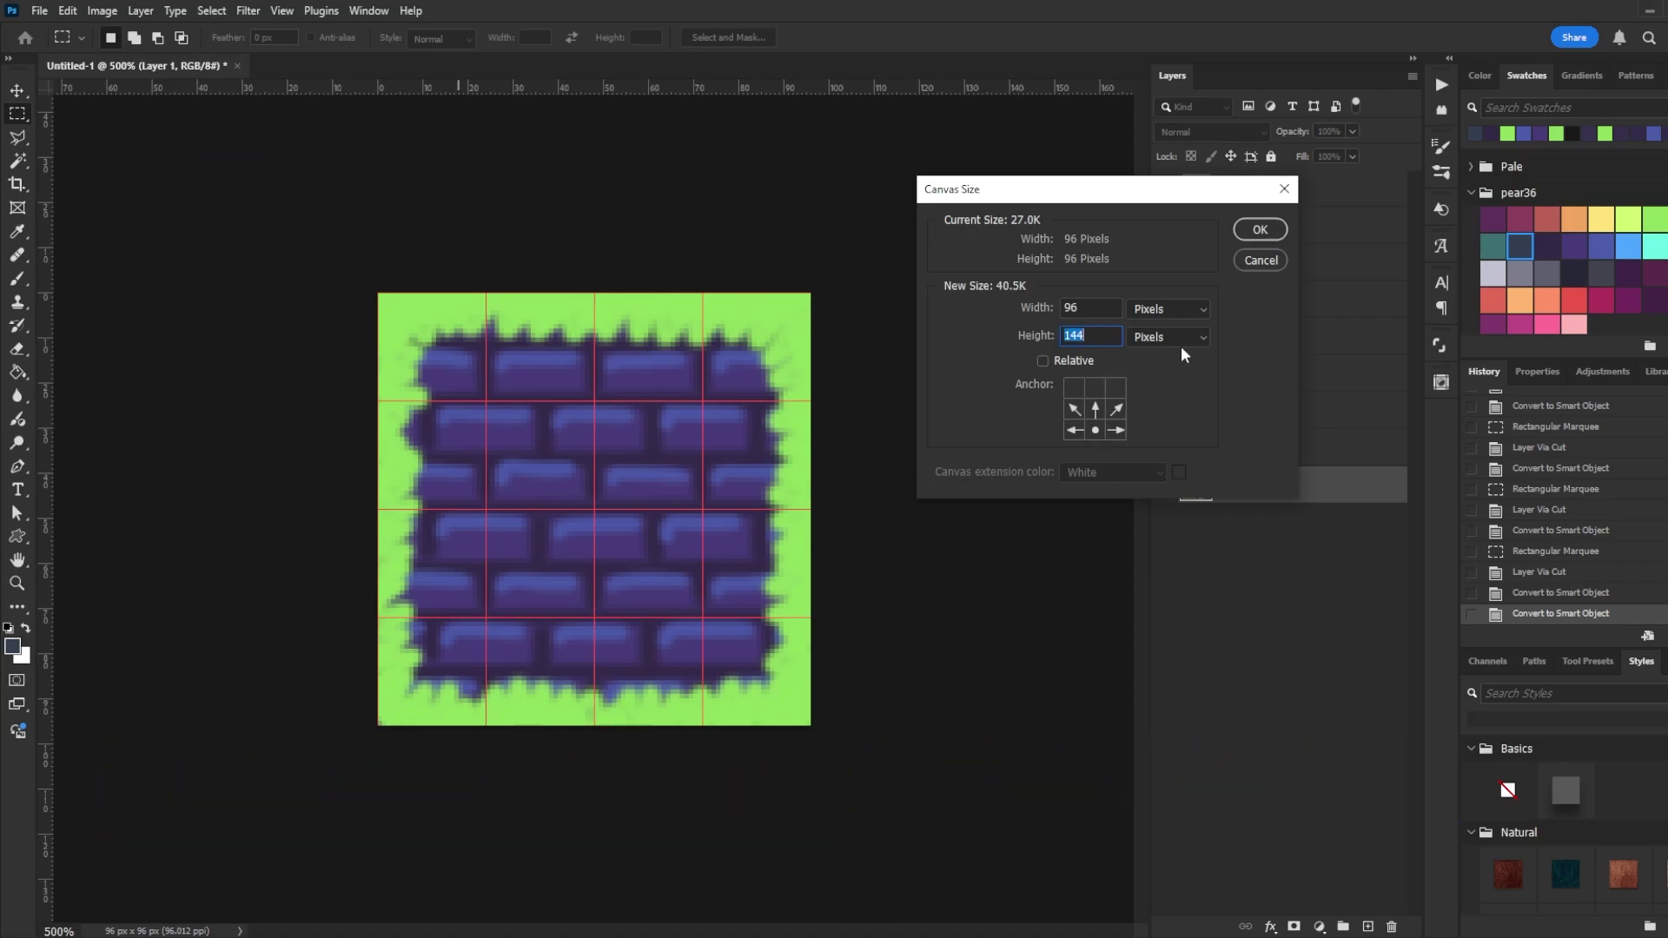
click(1265, 232)
Step: Duplicate the four corner tiles into a 2 x 2 block at the canvas's top-left and hide the grid
key(v)
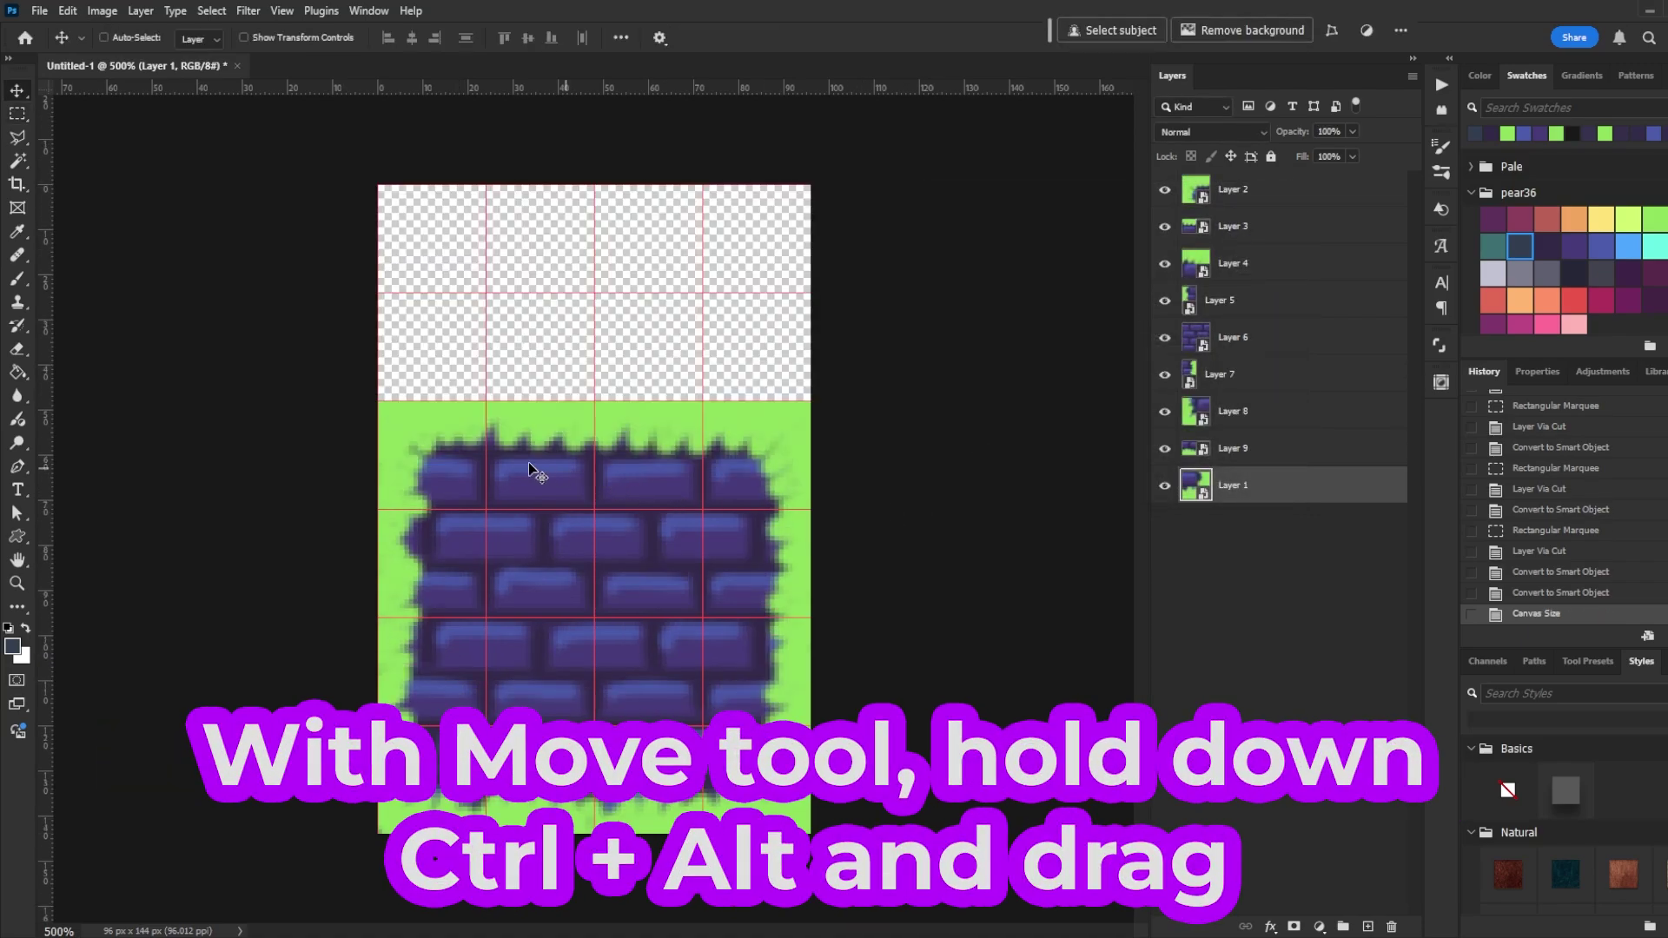
drag(462, 452, 461, 264)
drag(752, 434, 574, 248)
drag(437, 776, 437, 358)
drag(773, 786, 553, 358)
key(ctrl+semicolon)
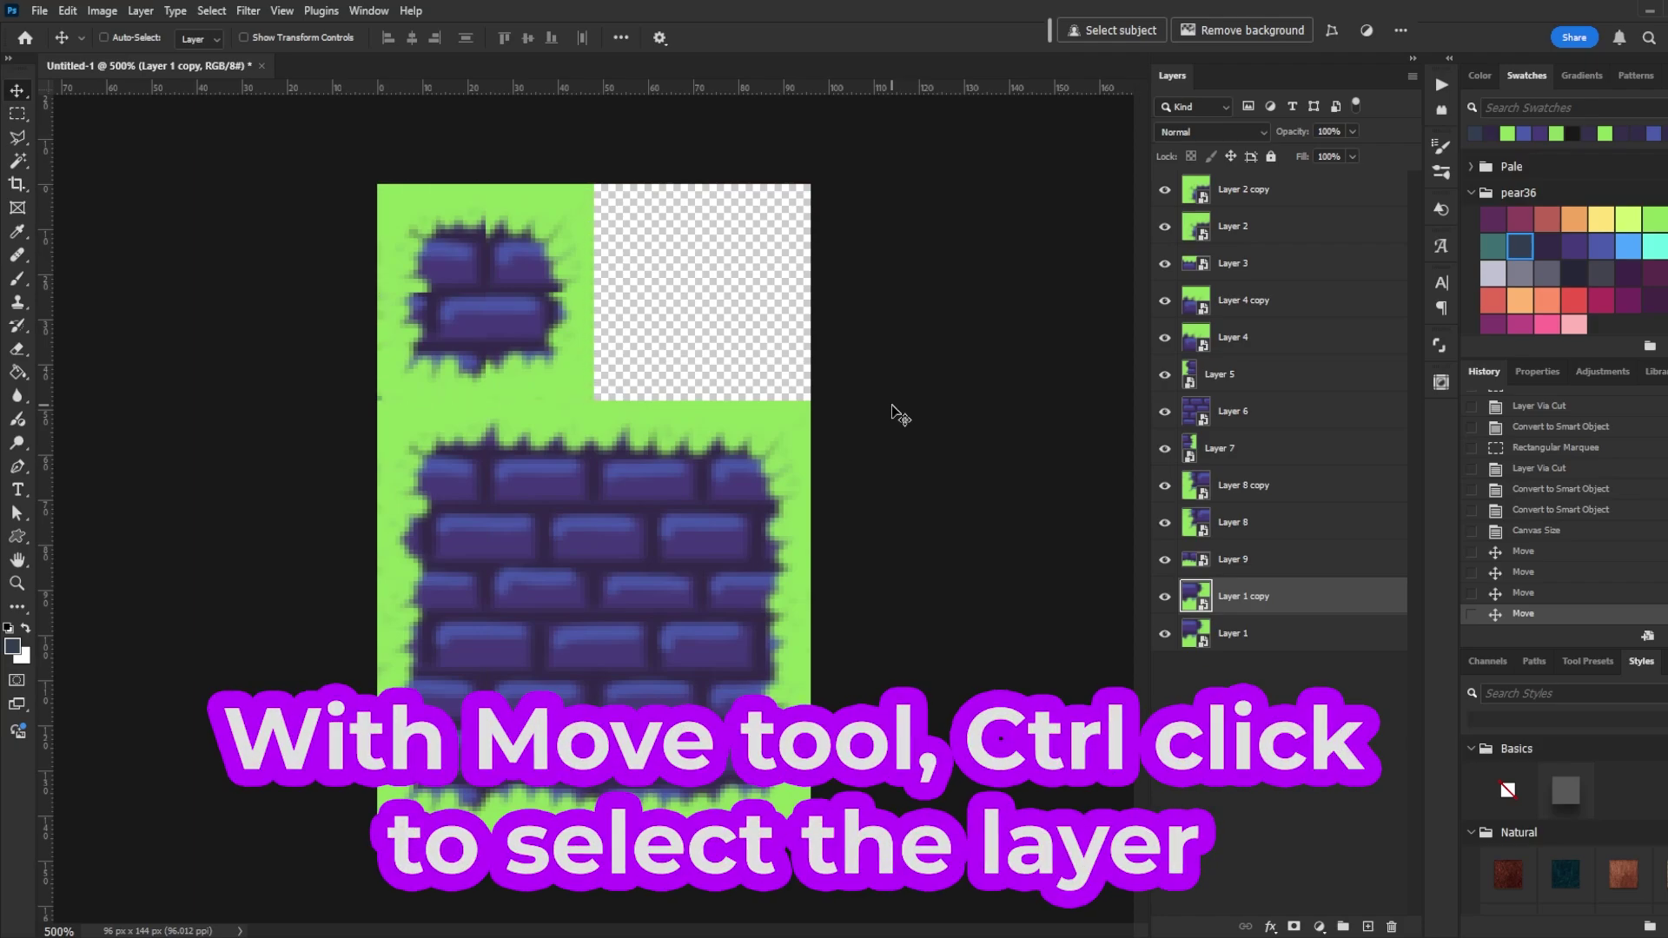
Step: Open the block's top-left tile smart object in a floating window and zoom it to 800%
ctrl+click(432, 253)
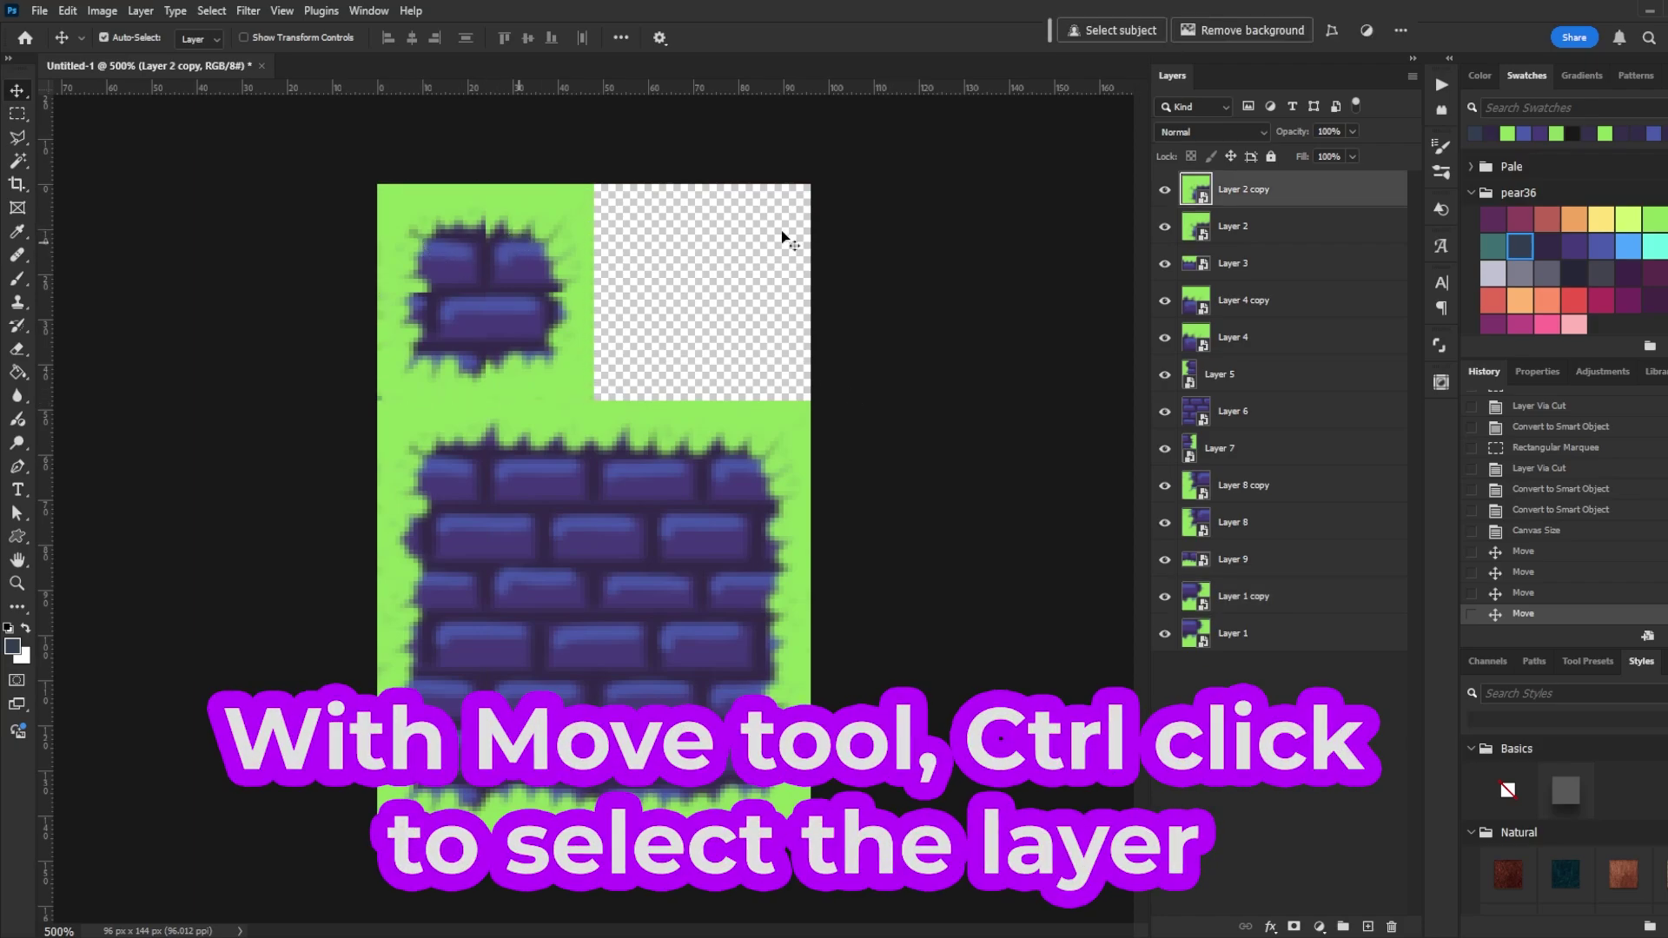
double_click(1199, 188)
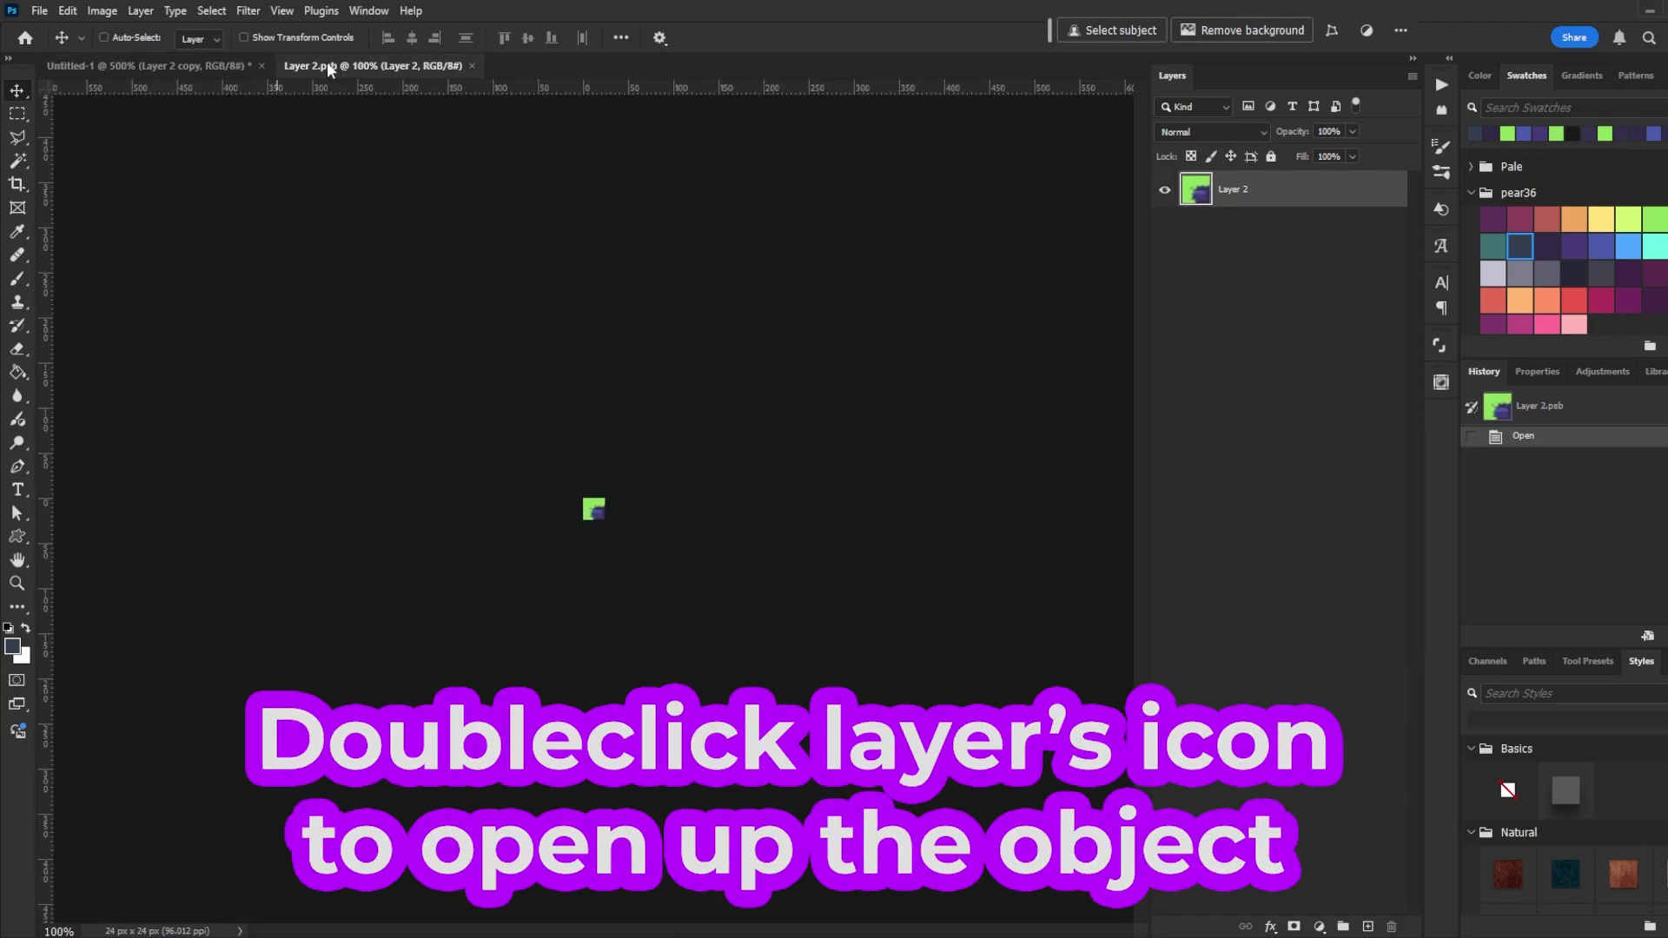
drag(331, 65, 1045, 512)
key(ctrl+plus)
key(ctrl+plus)
key(ctrl+plus)
key(ctrl+plus)
key(ctrl+plus)
key(ctrl+plus)
key(ctrl+plus)
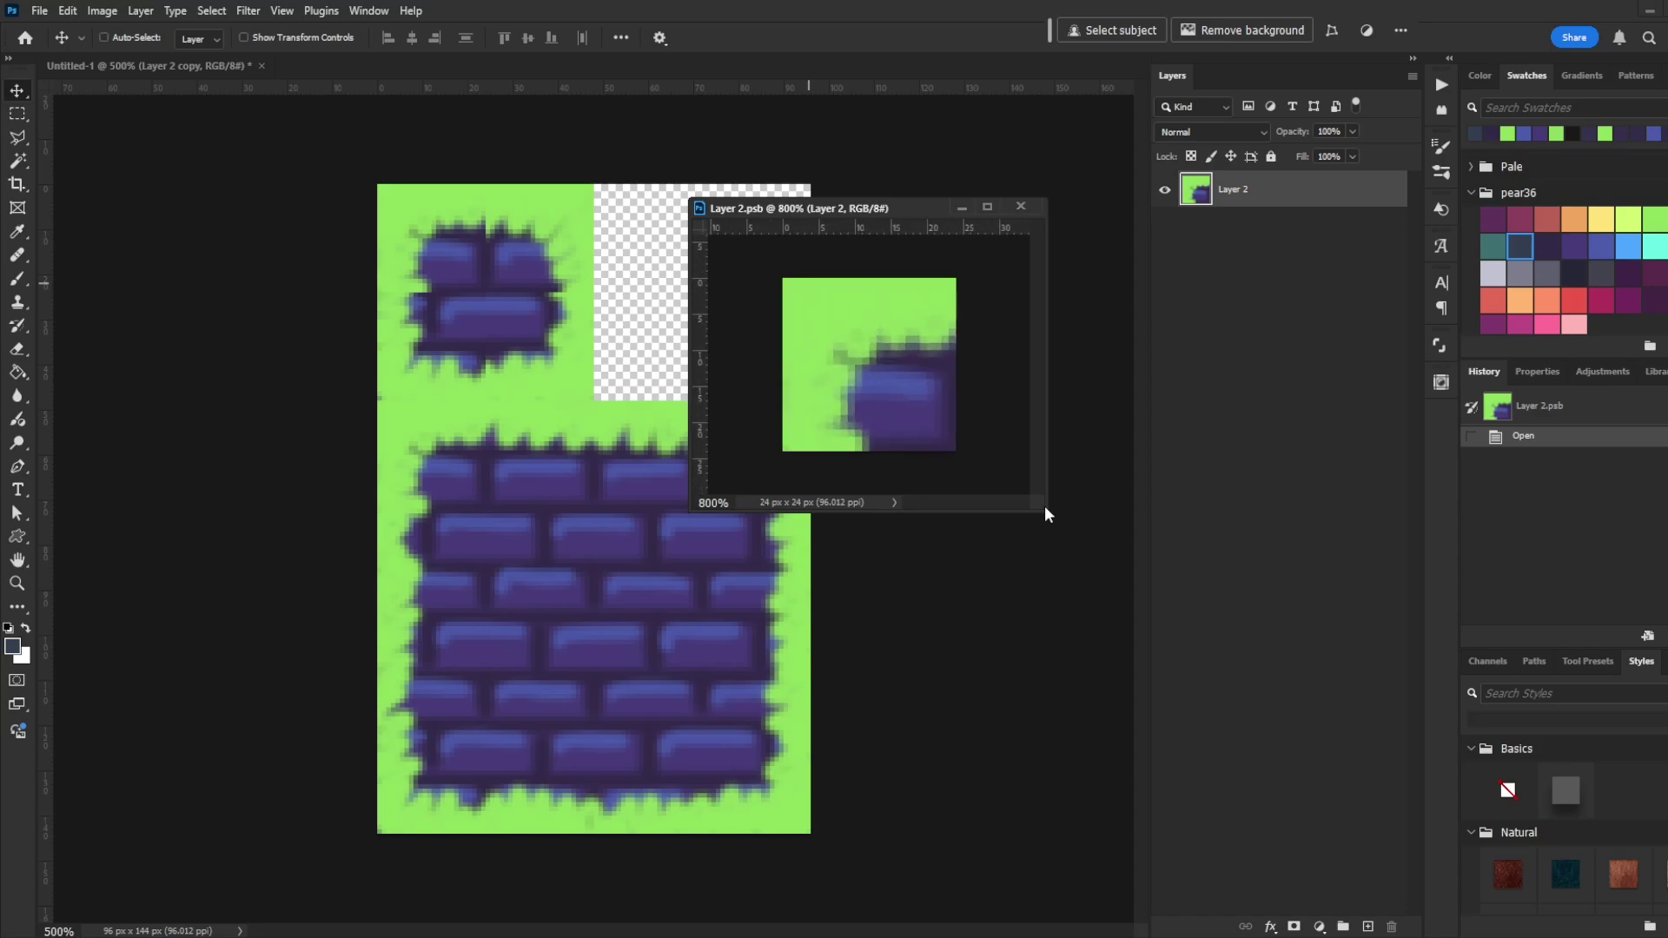
Step: Paint the brick's lower-left edge in the Layer 2 tile with a sampled dark colour and save it
key(b)
alt+click(874, 444)
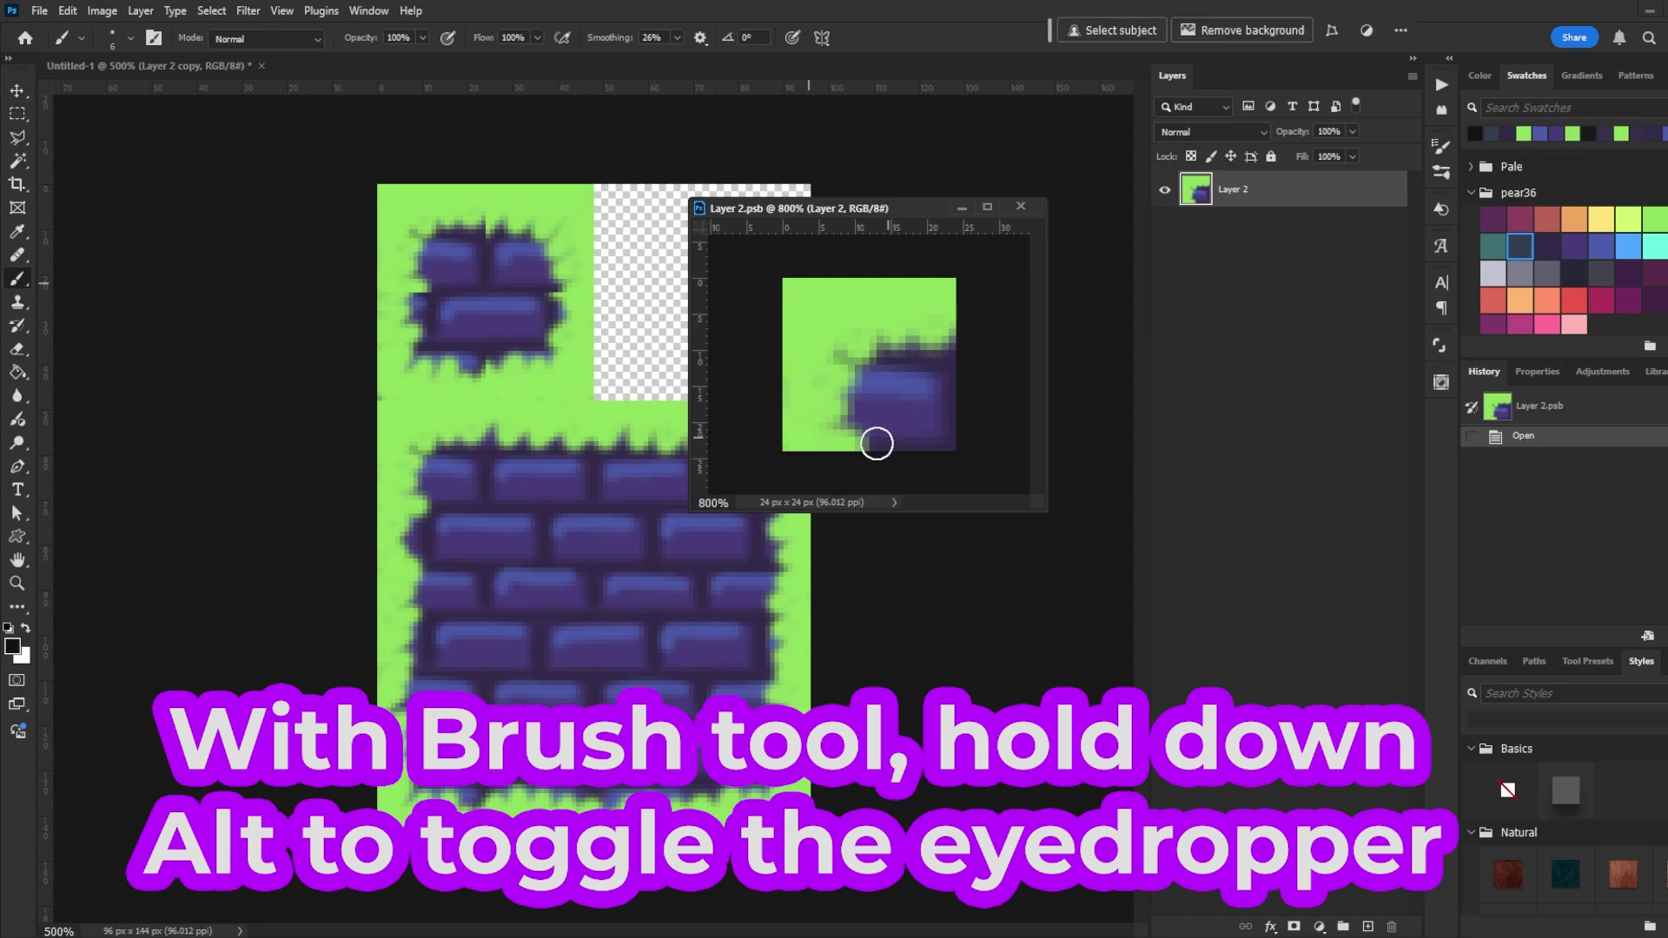
mouse_move(871, 462)
mouse_down()
mouse_move(906, 463)
mouse_move(870, 452)
mouse_up()
alt+click(893, 372)
key(ctrl+s)
Step: Compare the tile seam without and with the brush stroke by undoing it, saving and redoing it
key(ctrl+z)
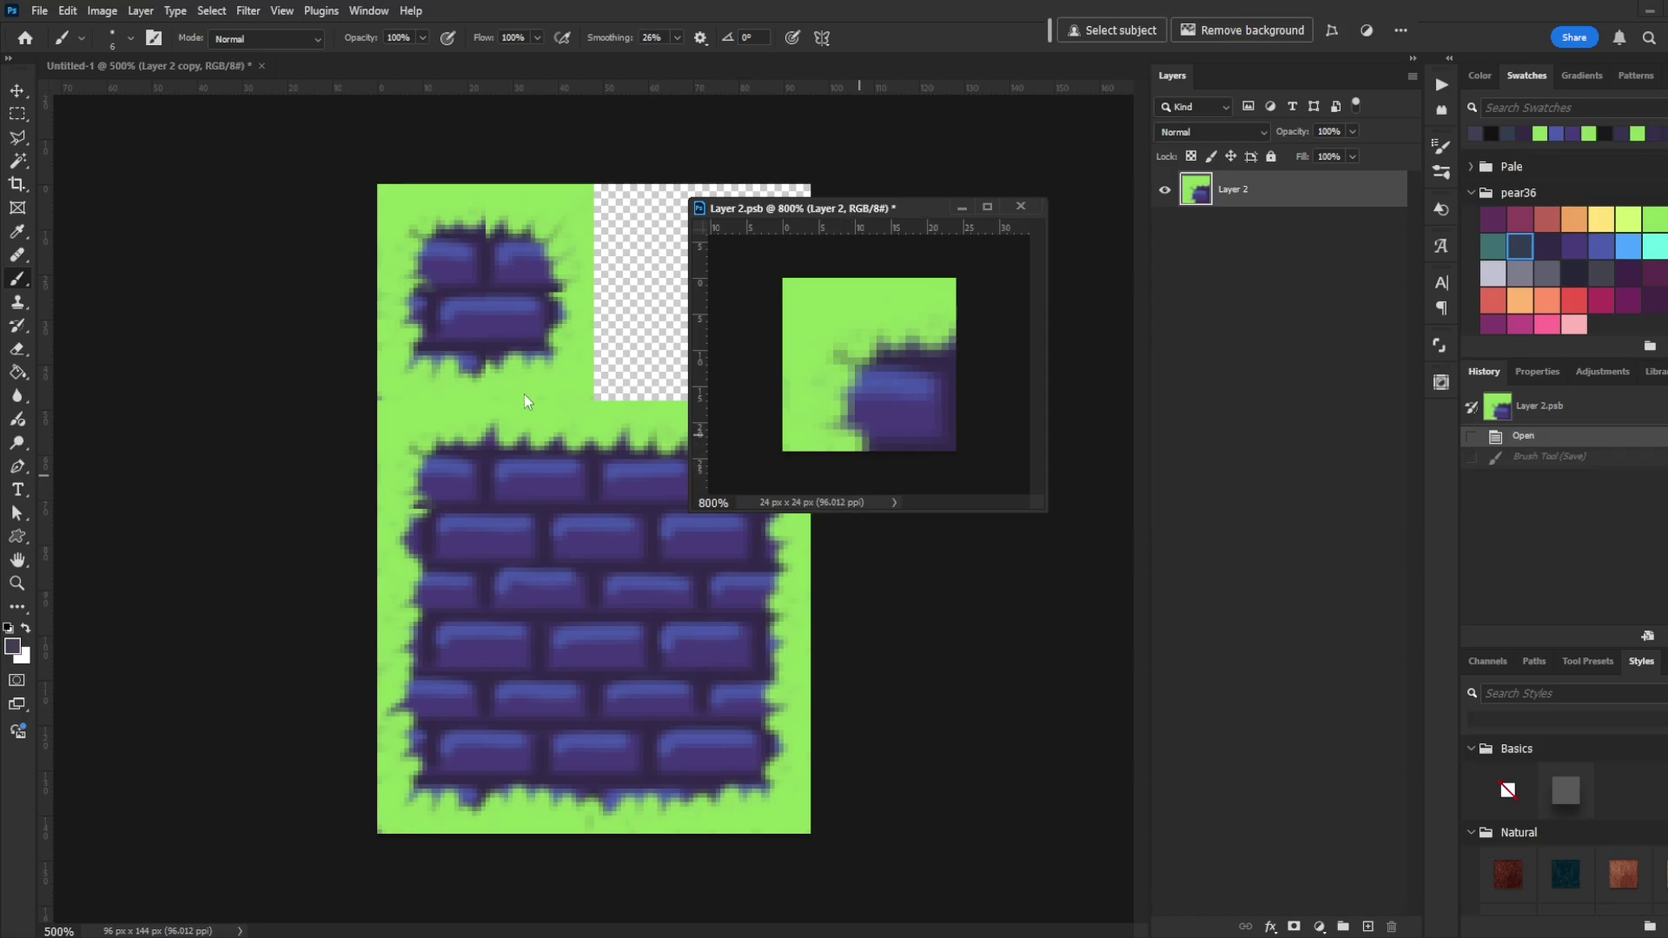
key(ctrl+s)
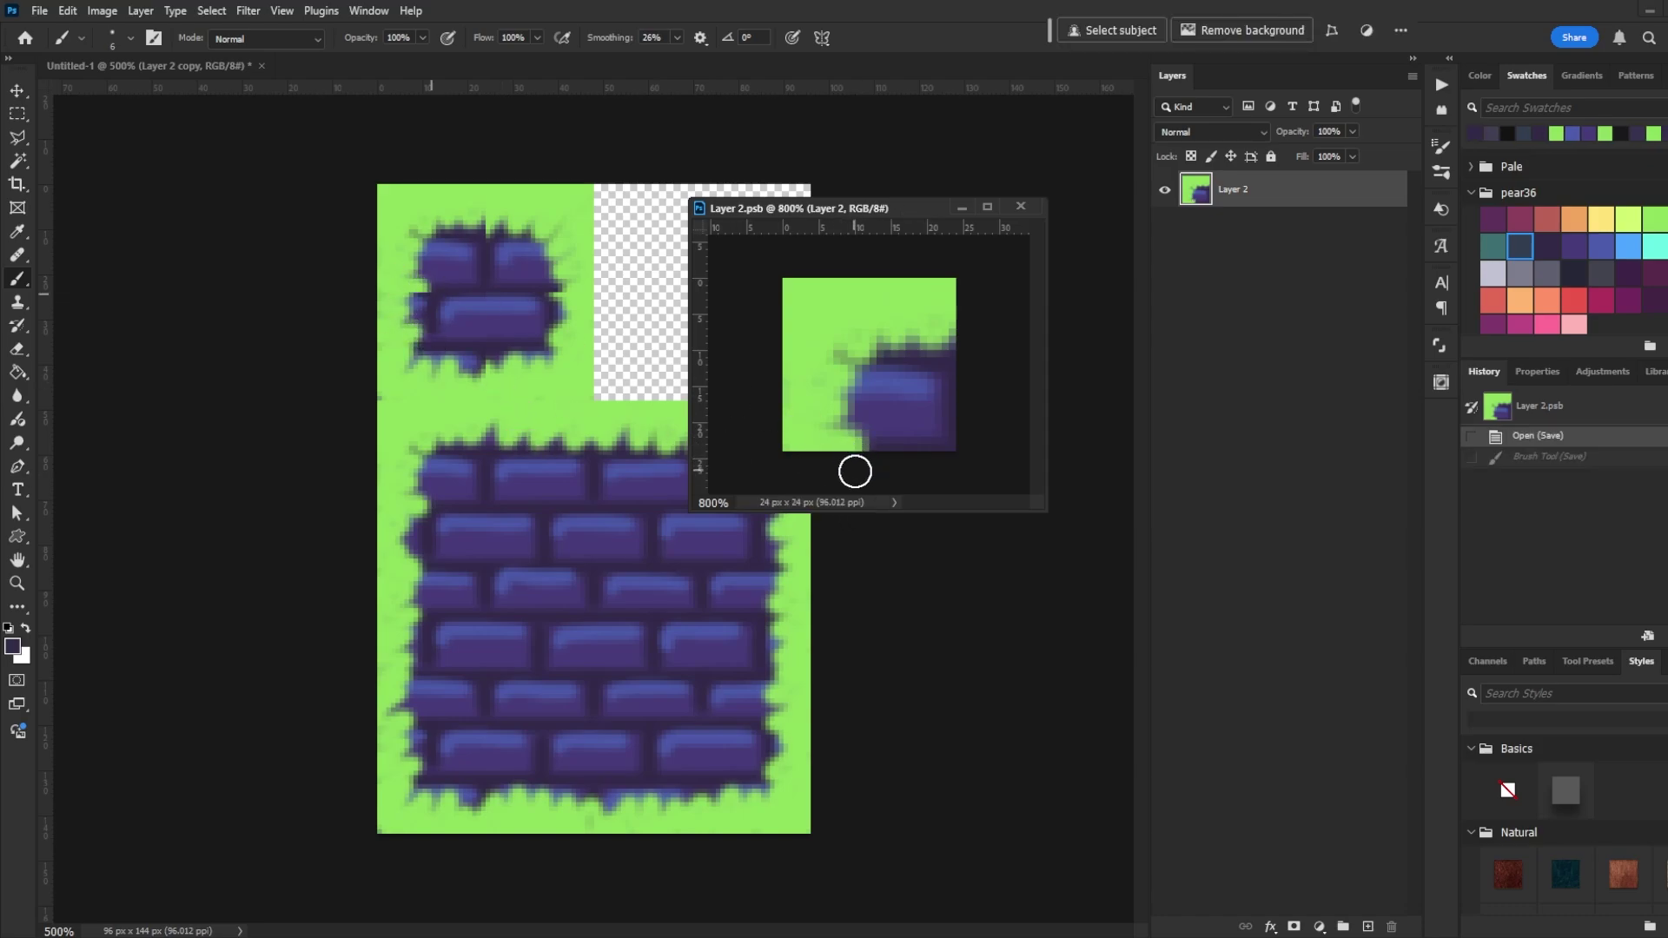
key(ctrl+shift+z)
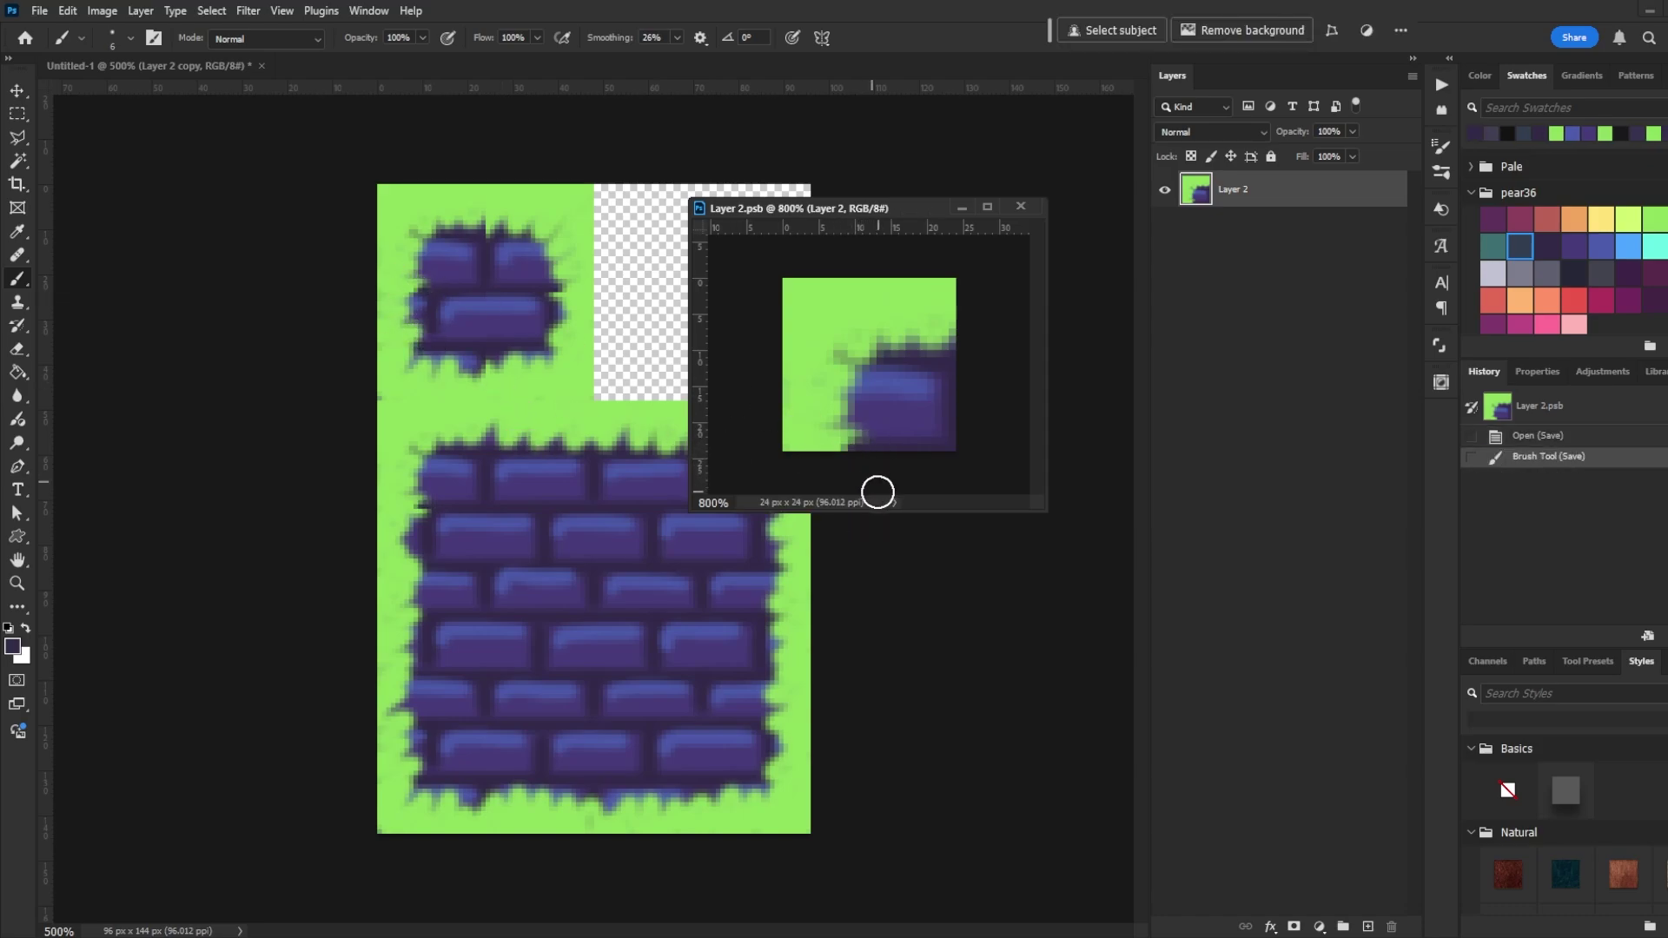
Step: Touch up the grass at the Layer 2 tile's right edge with sampled green and save
alt+click(939, 308)
click(961, 330)
key(ctrl+s)
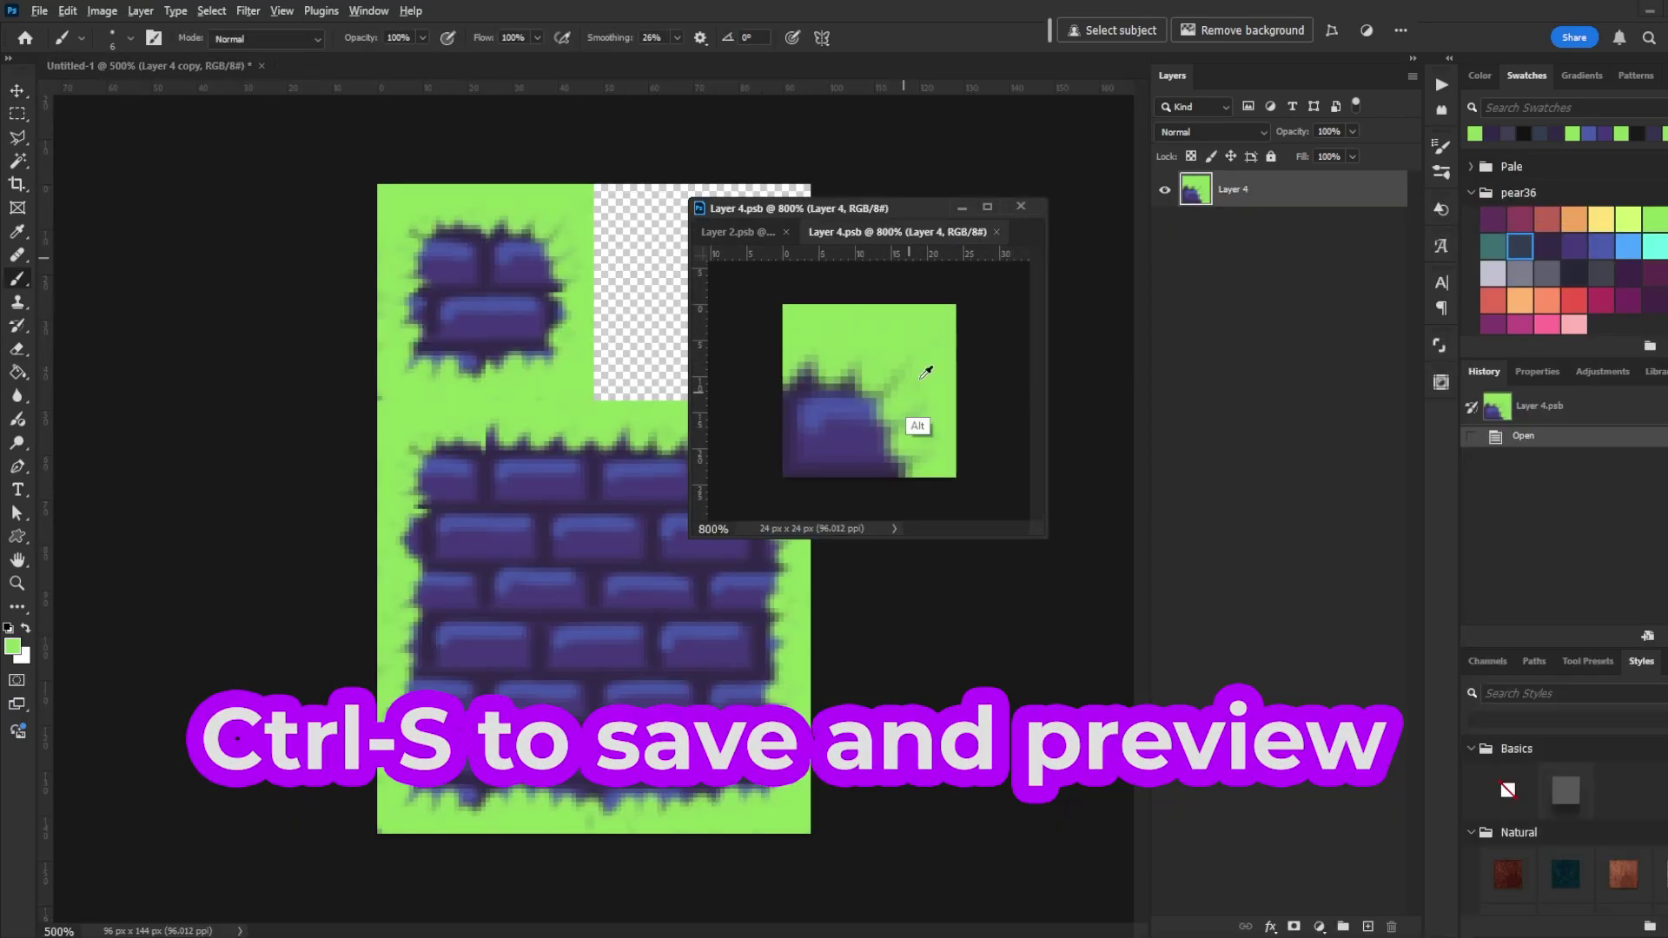
Step: Paint sampled green over the bottom edge of the Layer 4 tile beside the brick and save
alt+click(921, 378)
click(918, 472)
click(919, 477)
key(ctrl+s)
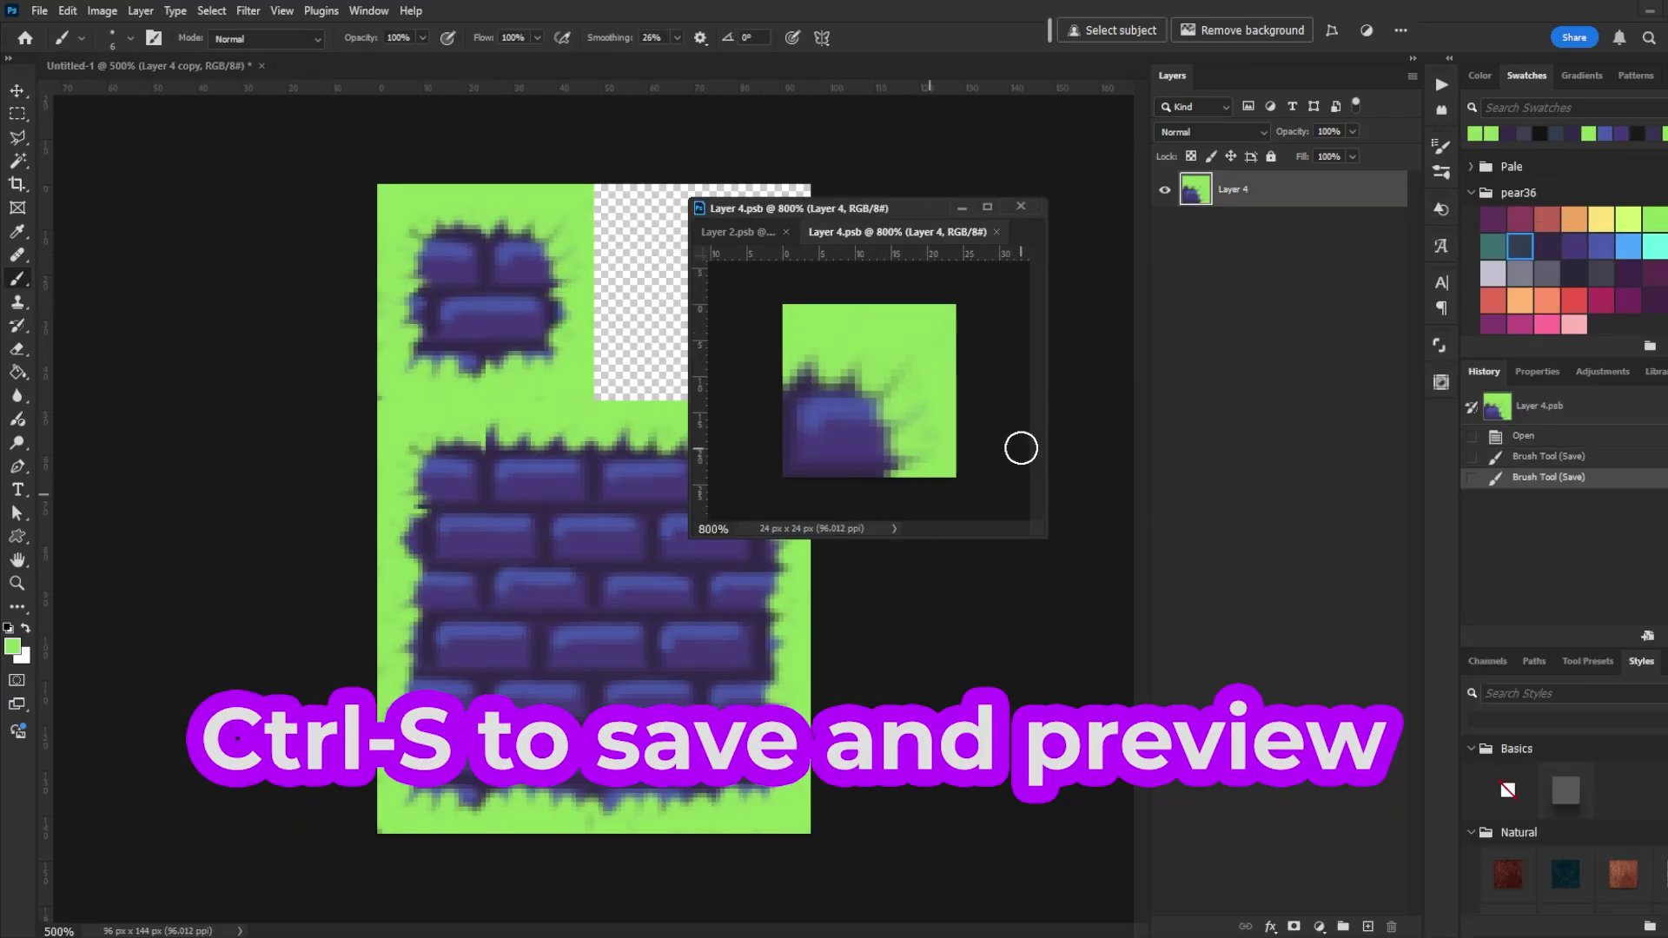
Step: Dock the Layer 8 tile in the floating window and paint sampled green over its lower-left area, saving the tile
click(737, 232)
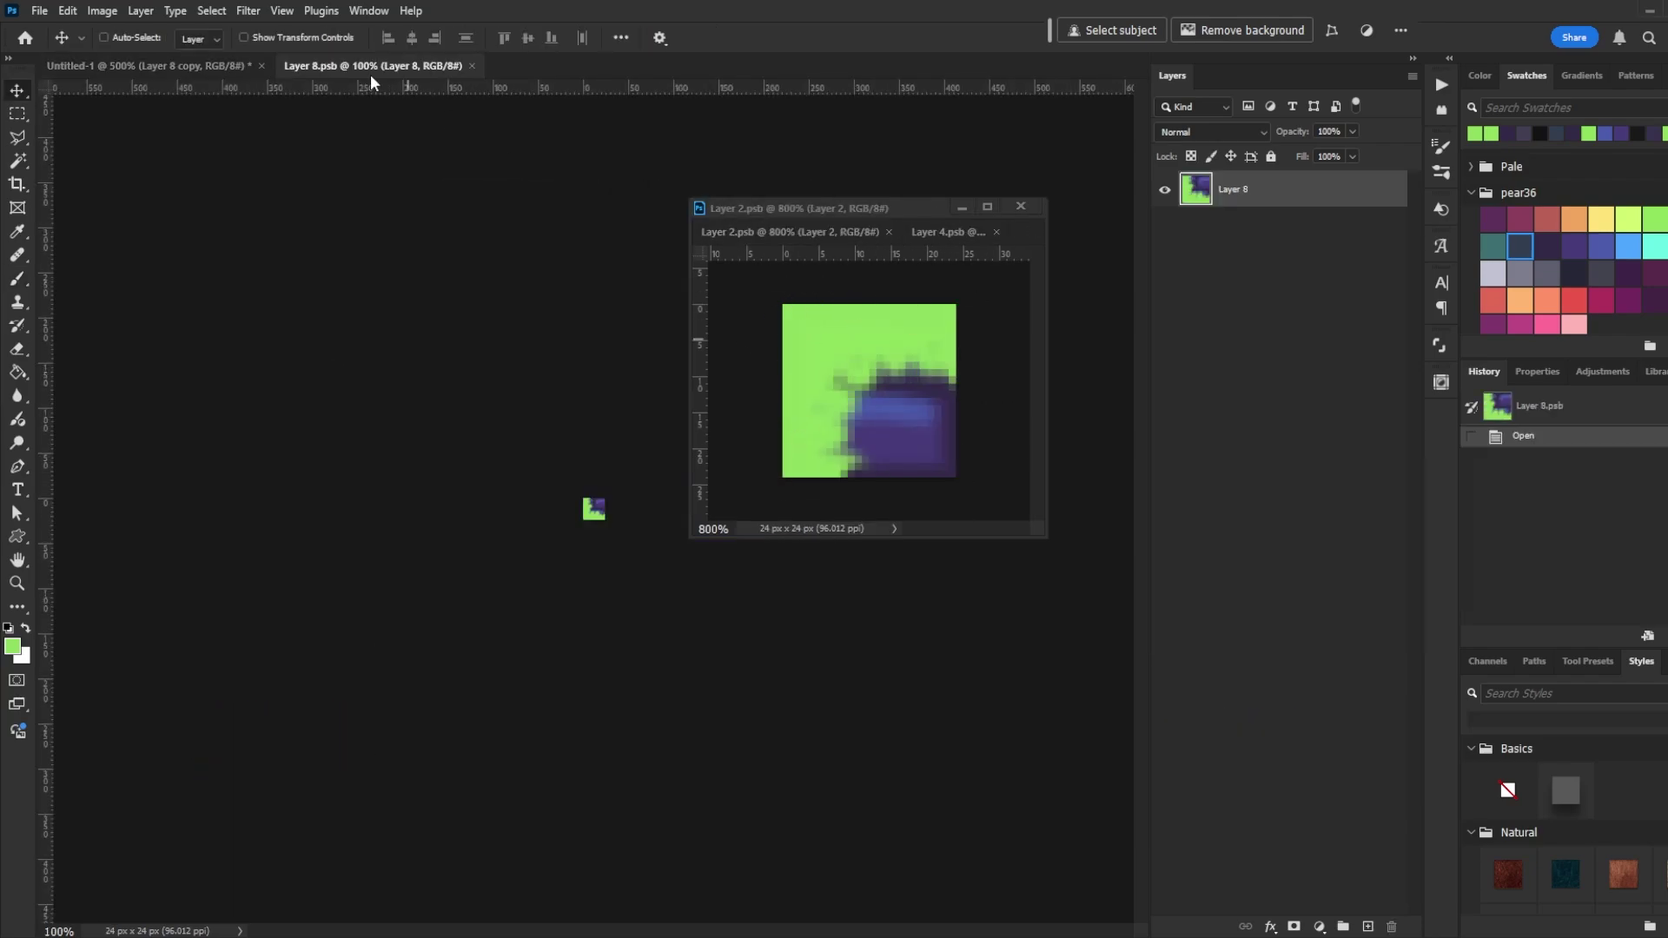
drag(372, 68, 921, 230)
scroll(1003, 378, up, 6)
key(b)
alt+click(803, 452)
key(ctrl+s)
mouse_move(790, 417)
mouse_down()
mouse_move(926, 487)
mouse_move(873, 478)
mouse_up()
Step: Open the Layer 1 copy smart object, zoom in, reposition its floating window and return to the main document
click(638, 358)
key(v)
double_click(1197, 596)
scroll(908, 382, up, 4)
key(b)
drag(780, 208, 926, 203)
click(881, 605)
key(v)
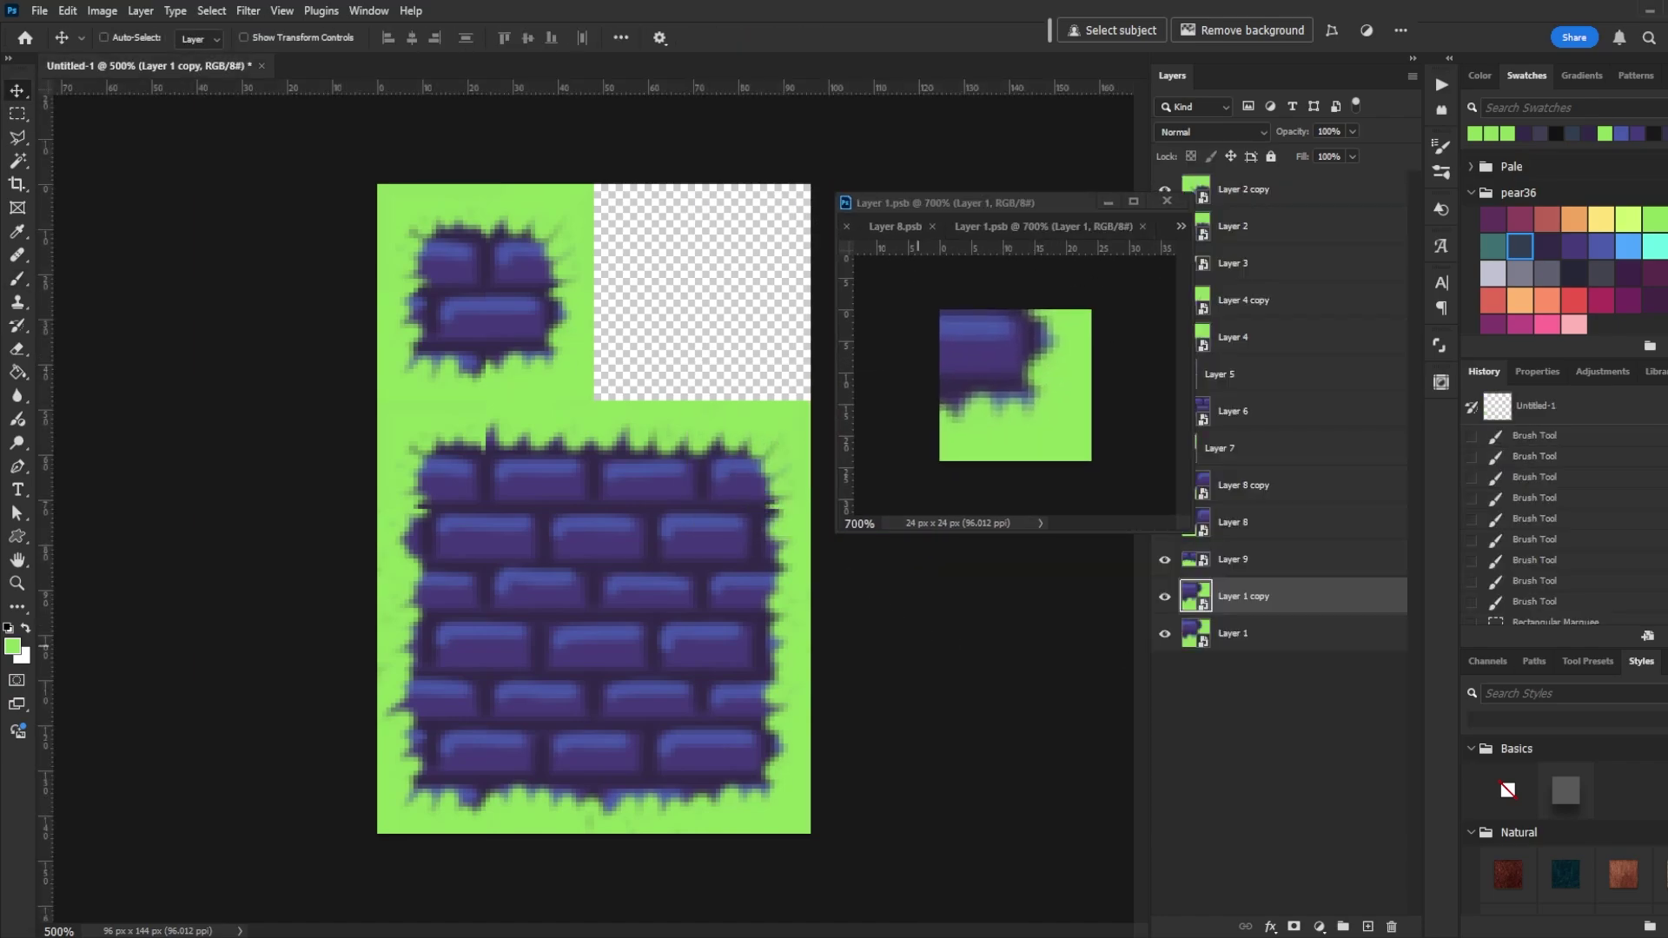
Step: Set the canvas width to 264 pixels, adding the space to the right of the existing tiles, and show the grid
click(101, 10)
click(114, 162)
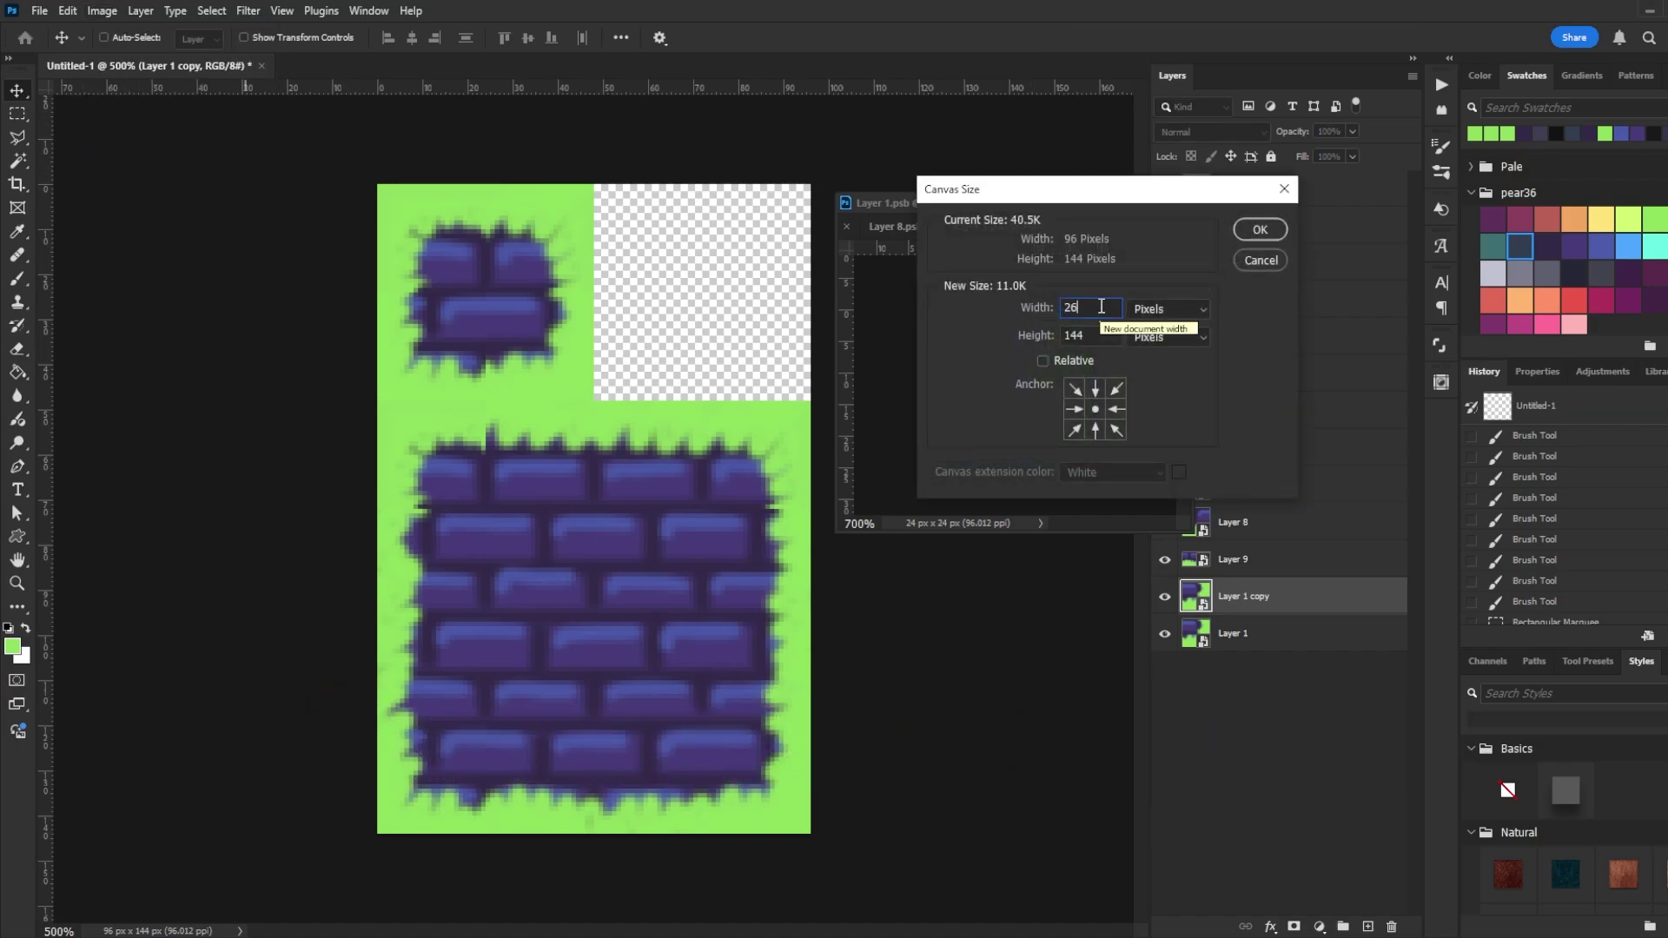
click(1251, 230)
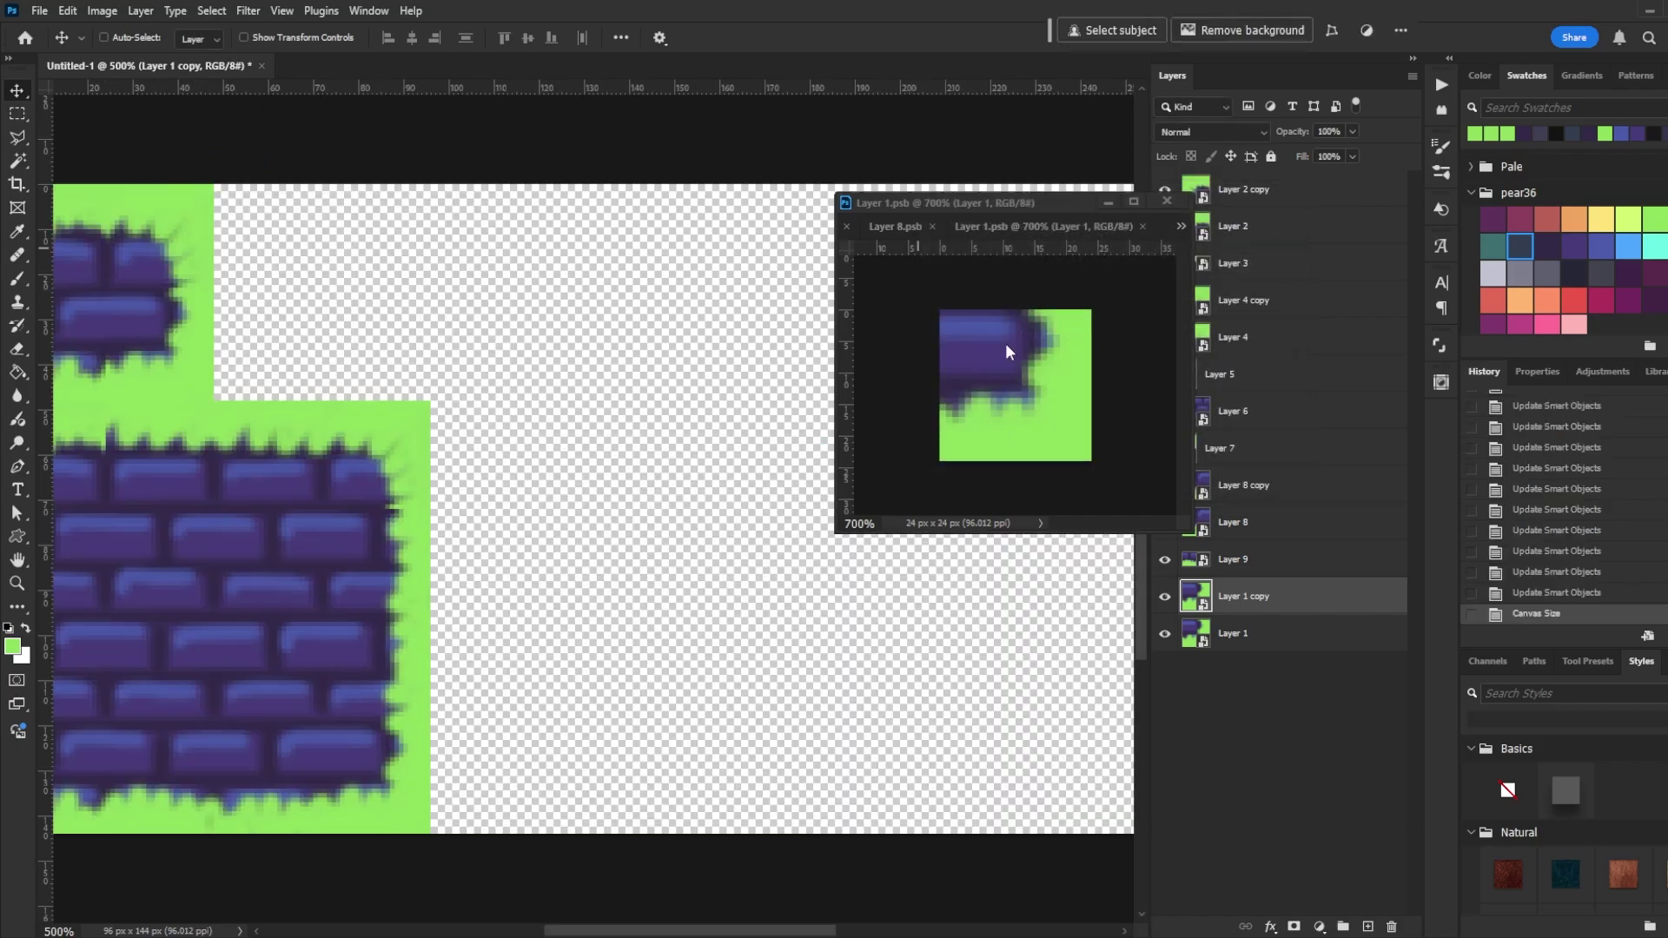
key(ctrl+apostrophe)
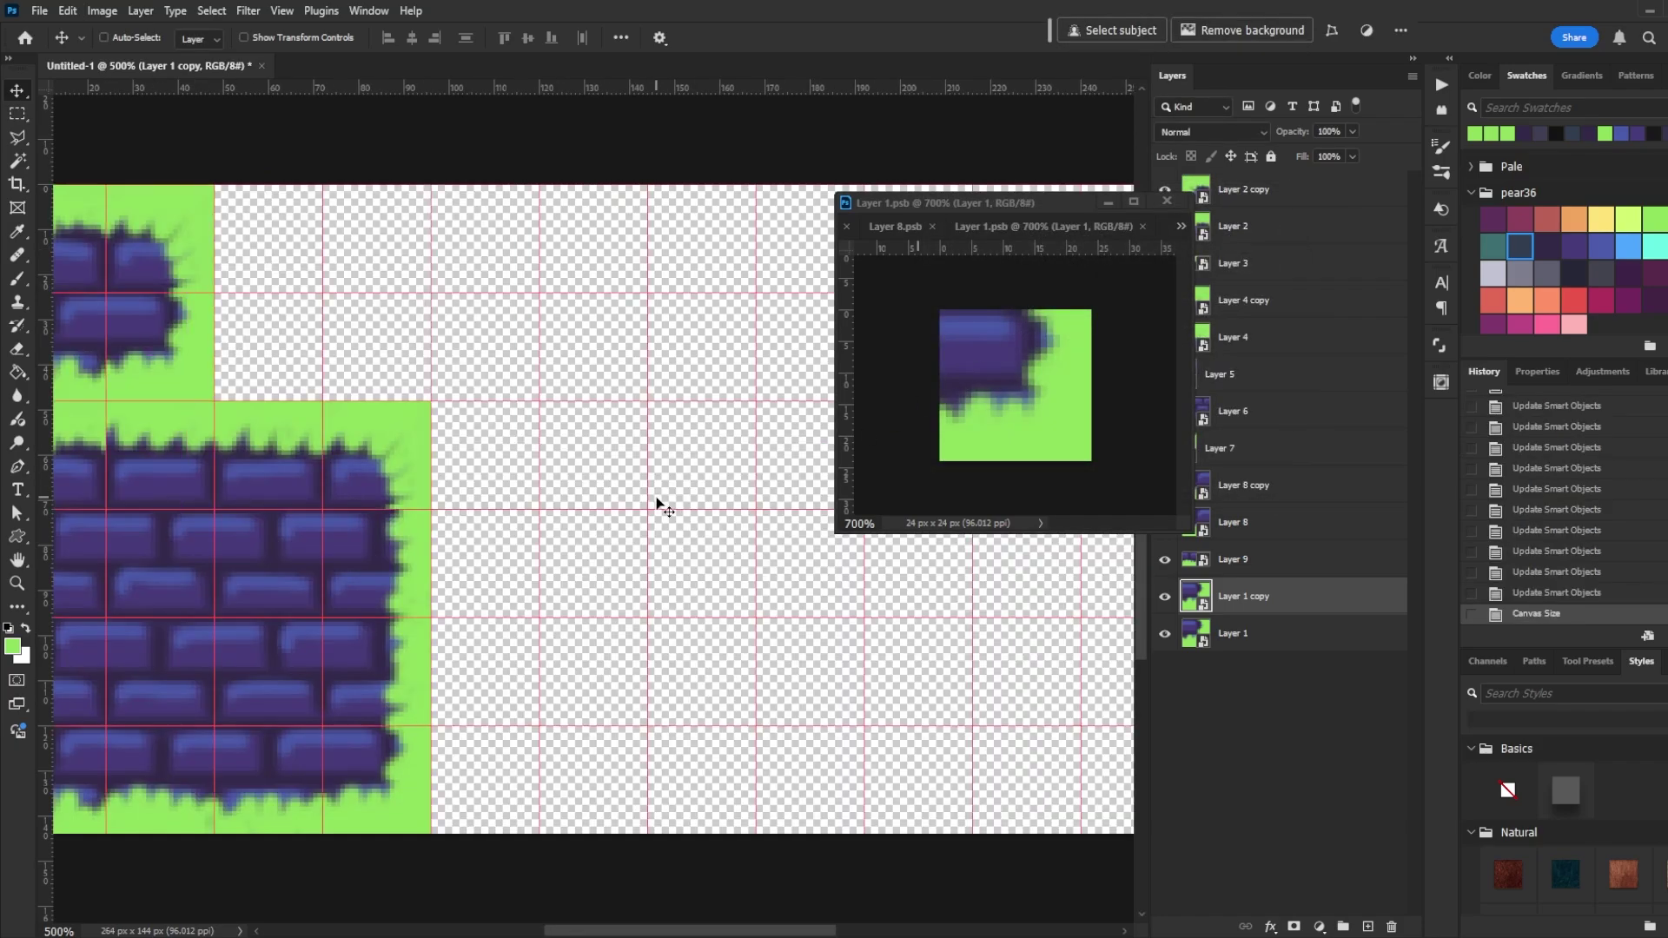
Step: Copy the top-left corner, top-edge and top-right corner tiles into a top row across the empty canvas area
key(ctrl+minus)
drag(164, 471, 597, 299)
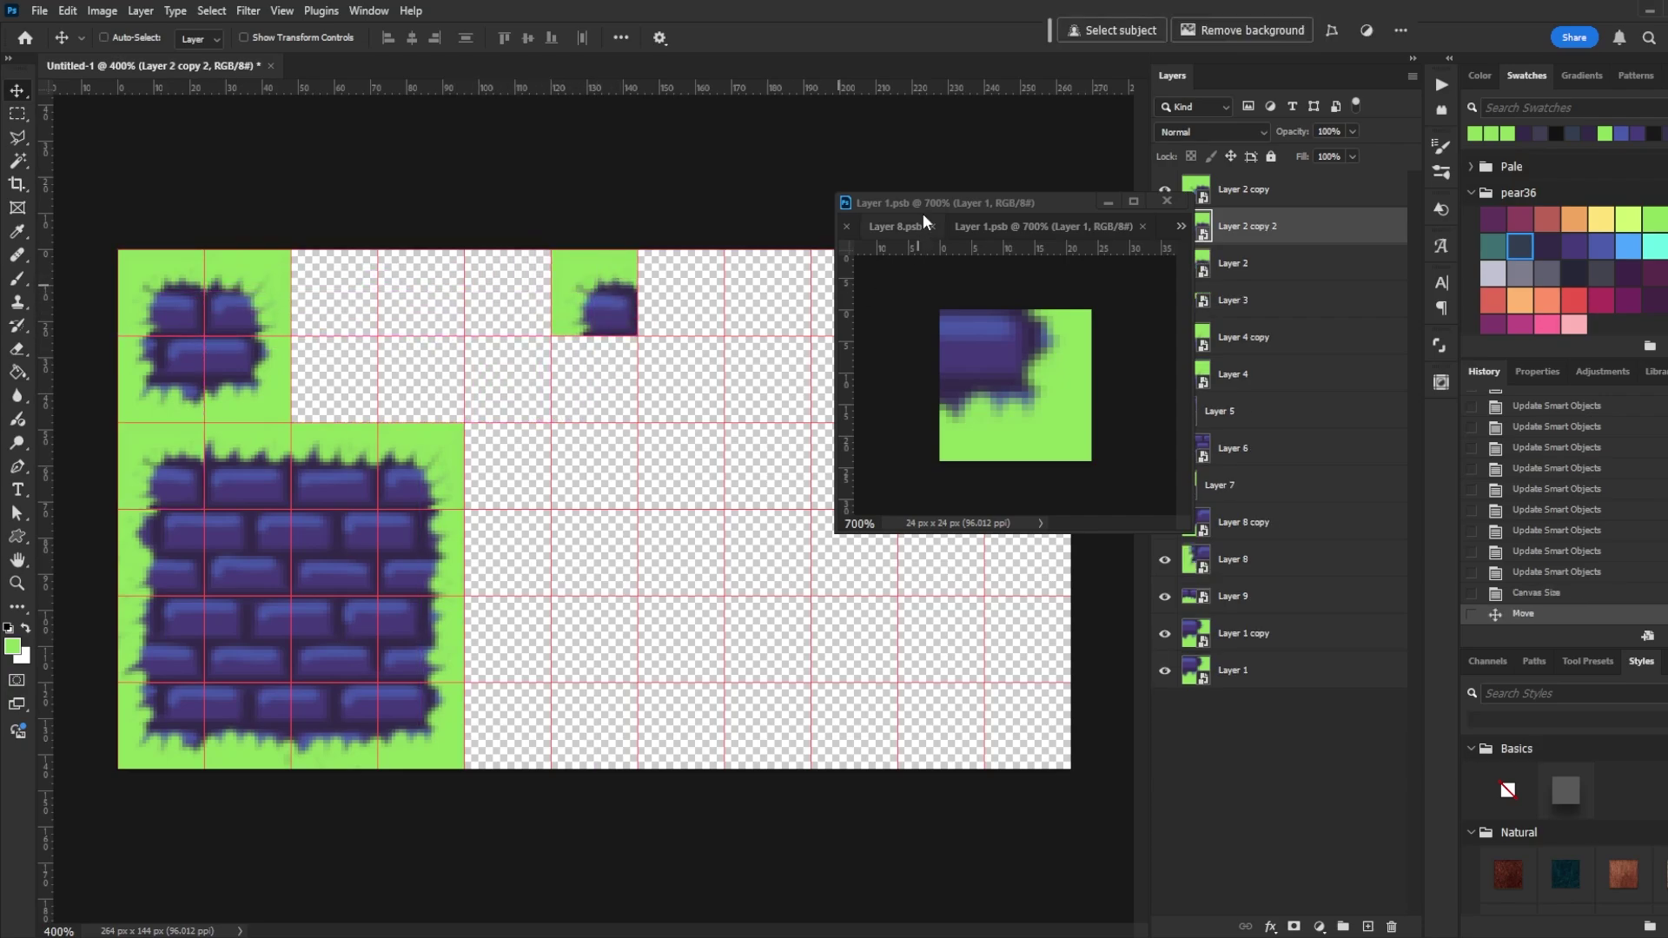
drag(925, 210, 1307, 262)
click(387, 515)
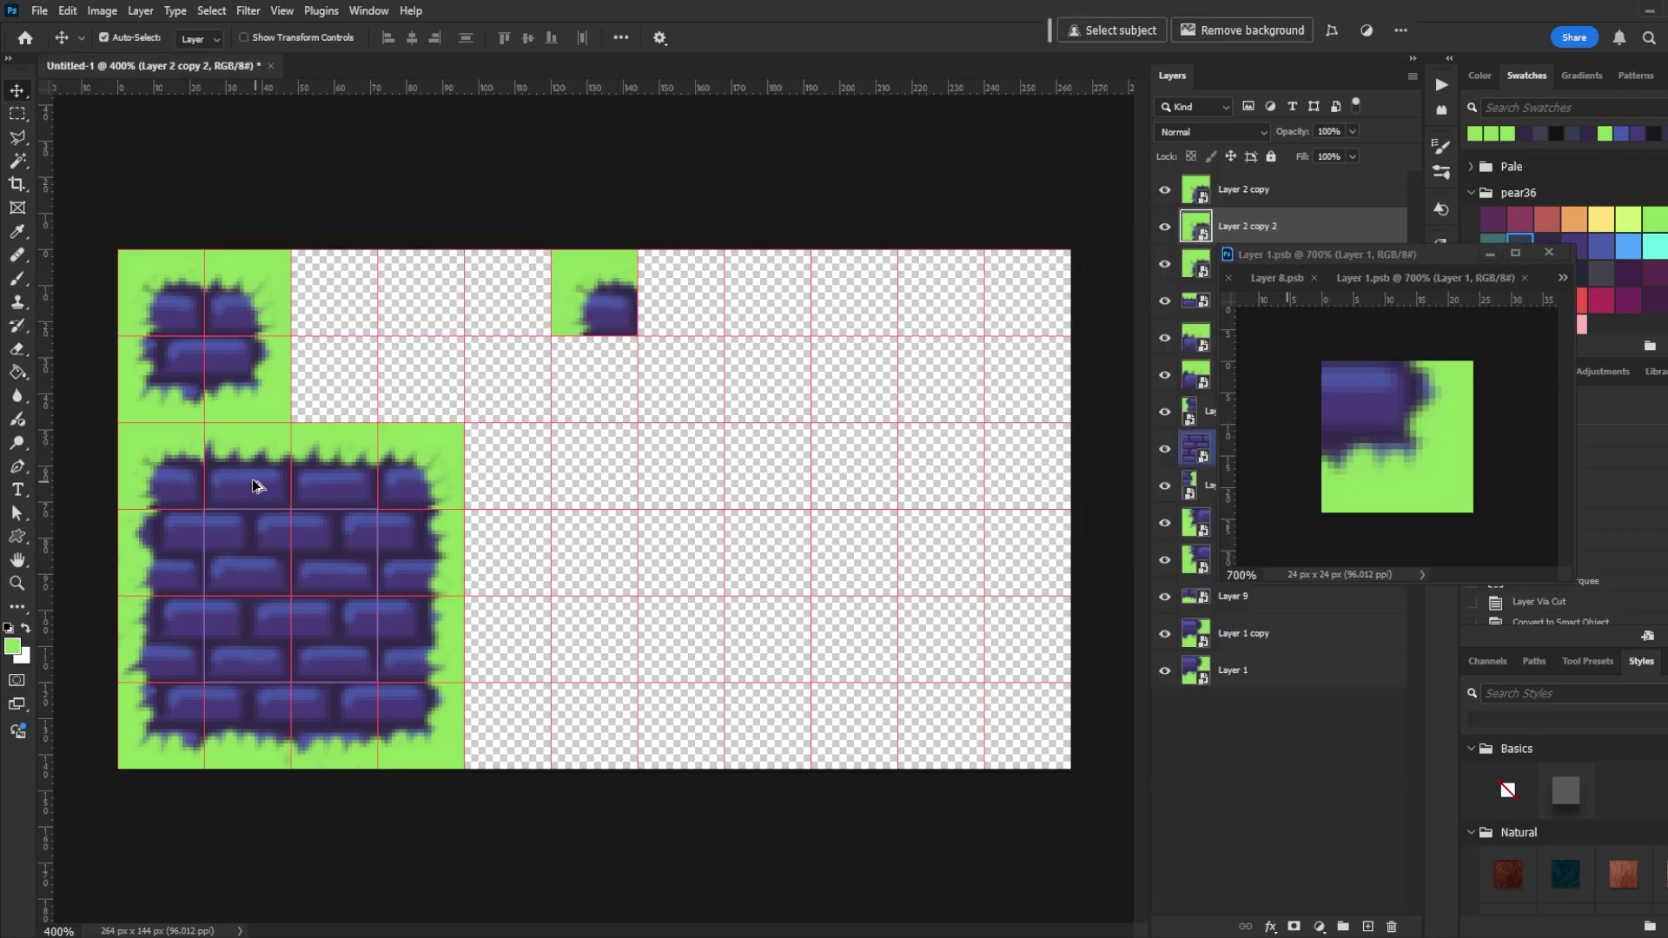
drag(256, 487, 864, 306)
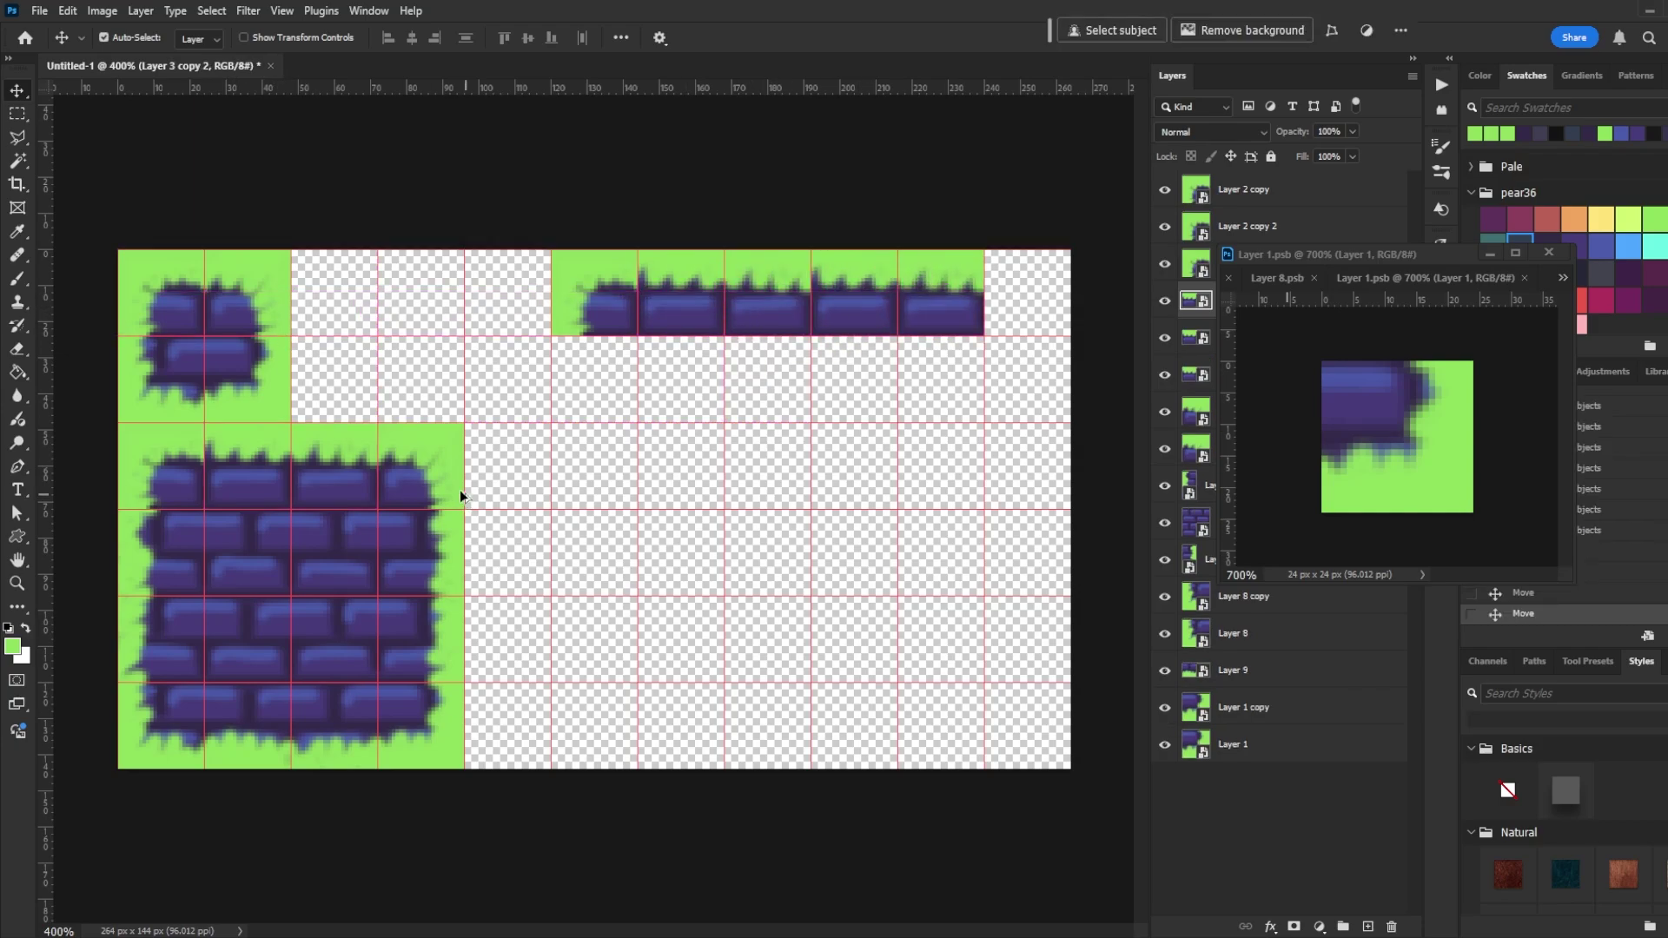
drag(454, 485, 1055, 302)
Step: Copy the right-edge, bottom-corner, bottom-edge and left-edge tiles to close the brick ring around the empty centre
drag(449, 558, 1027, 571)
drag(417, 729, 1023, 731)
drag(287, 728, 893, 728)
drag(893, 728, 720, 728)
drag(148, 720, 580, 719)
drag(173, 548, 605, 374)
drag(605, 373, 598, 545)
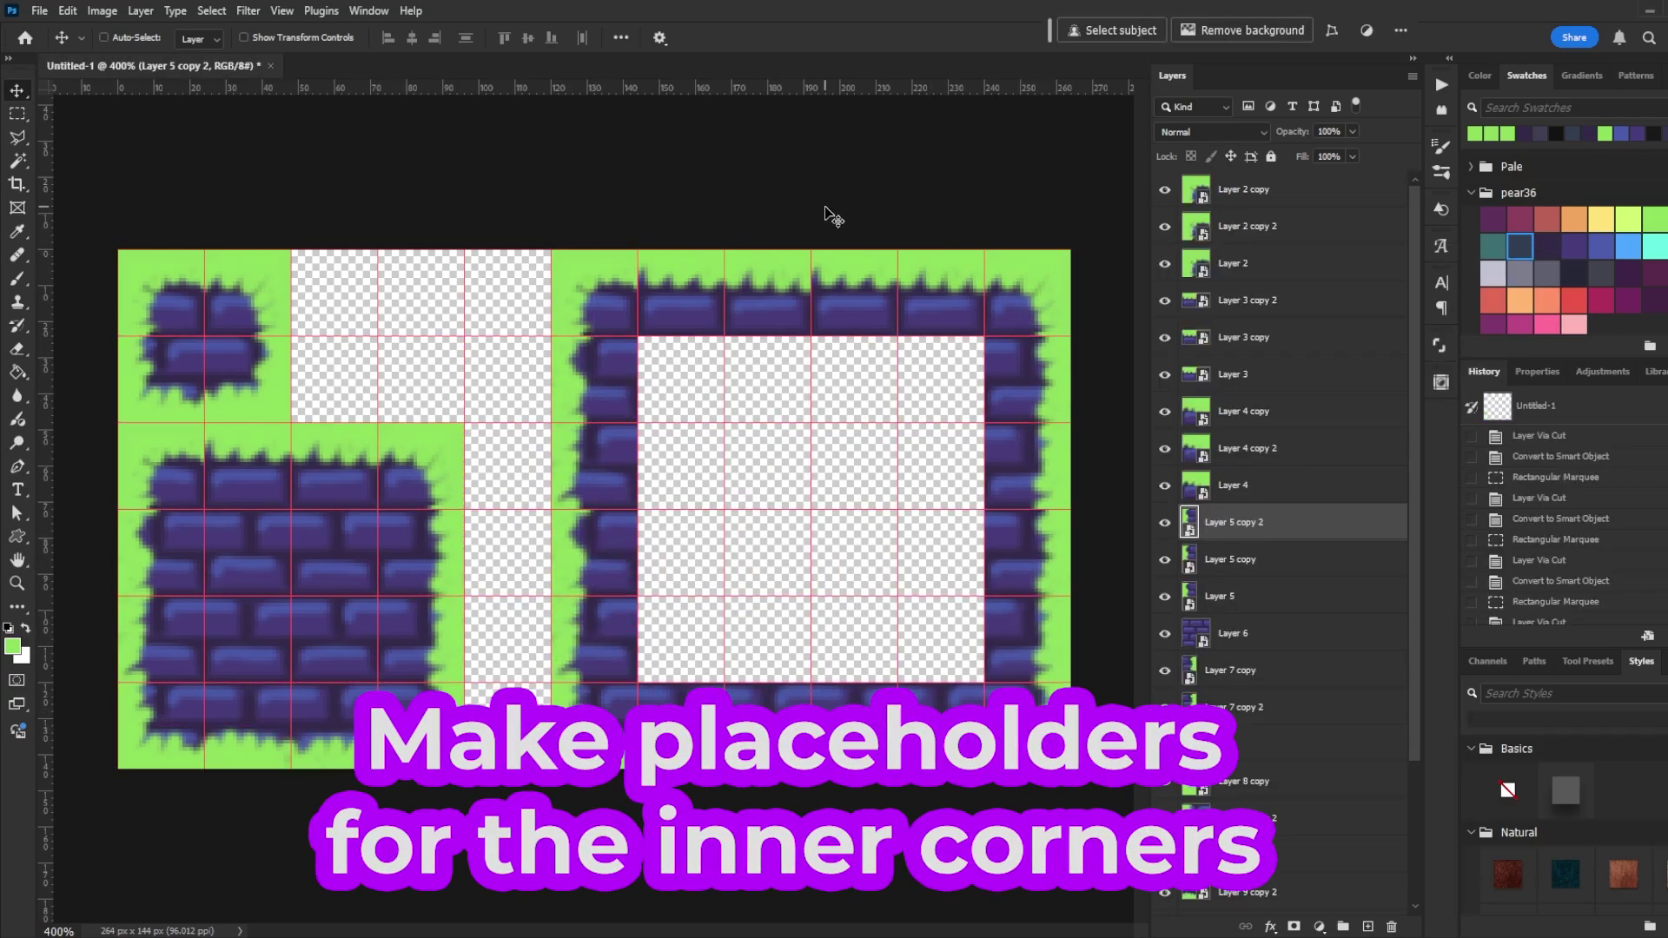
Step: Add a layer above Layer 2 copy and fill the ring's upper-left inner grid cell with sampled brick purple
click(1274, 203)
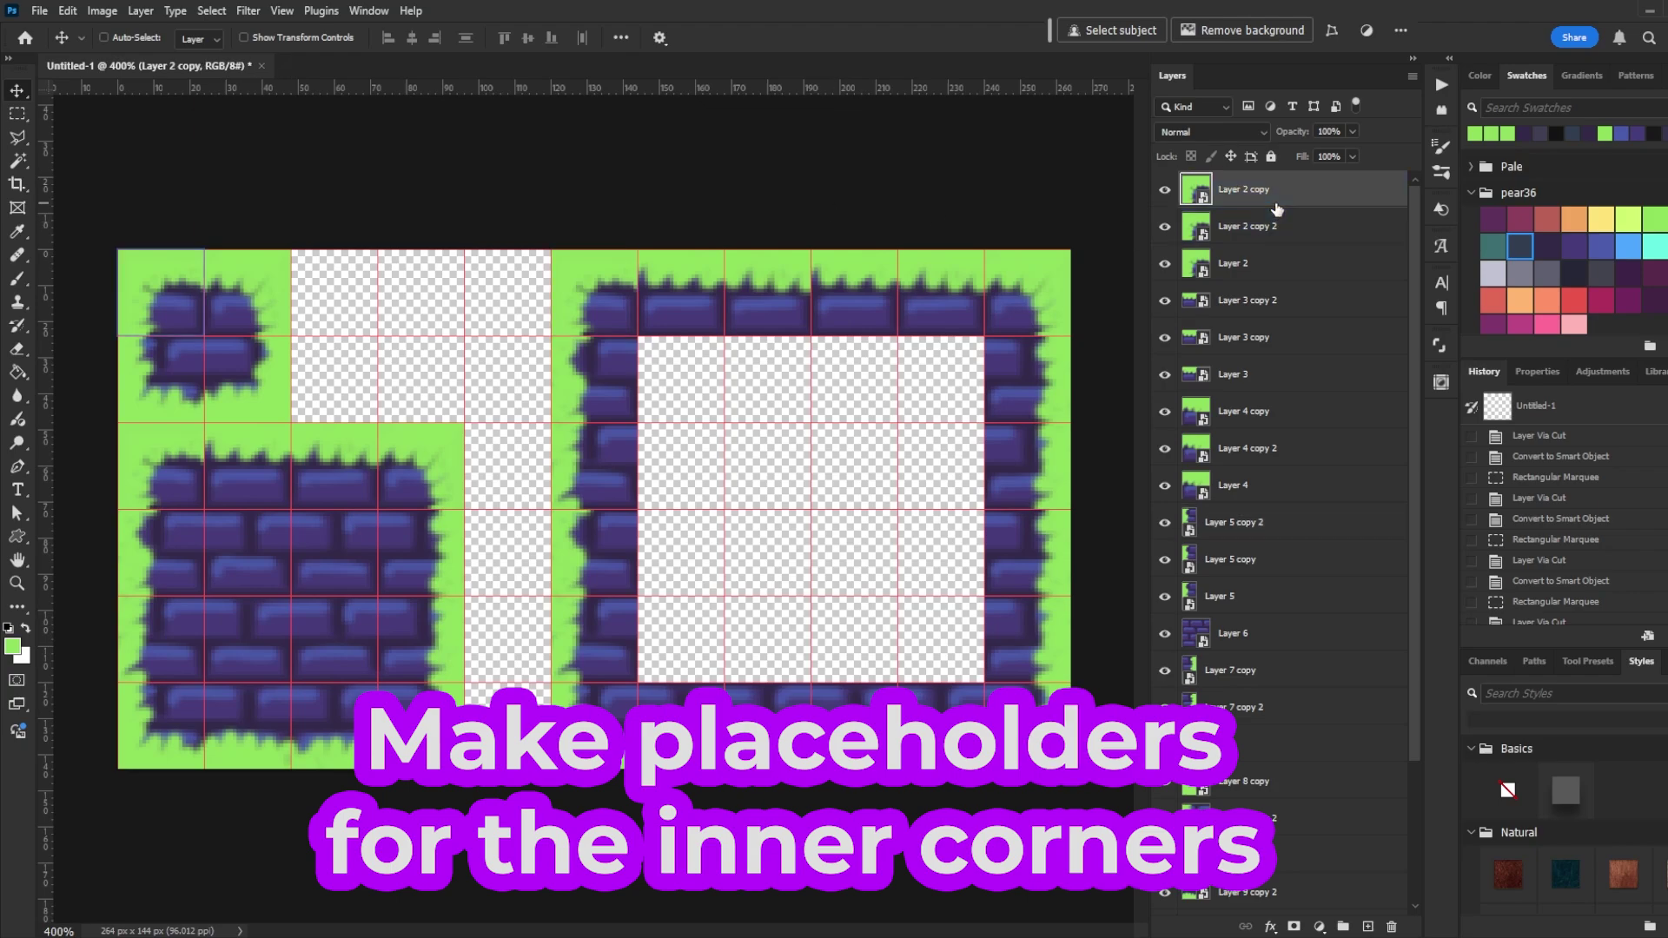
key(ctrl+shift+n)
key(Return)
key(m)
drag(639, 337, 724, 422)
key(g)
alt+click(345, 579)
click(680, 380)
Step: Convert the upper-left inner corner placeholder layer to a smart object, keeping the cell selection
key(m)
key(ctrl+d)
key(ctrl+z)
key(ctrl+z)
right_click(1263, 196)
click(1375, 552)
Step: Add a new layer, fill the ring's upper-right inner cell with the same purple and convert it to a smart object
key(ctrl+shift+n)
key(Return)
drag(899, 337, 984, 422)
key(g)
click(954, 397)
right_click(1330, 181)
click(1412, 535)
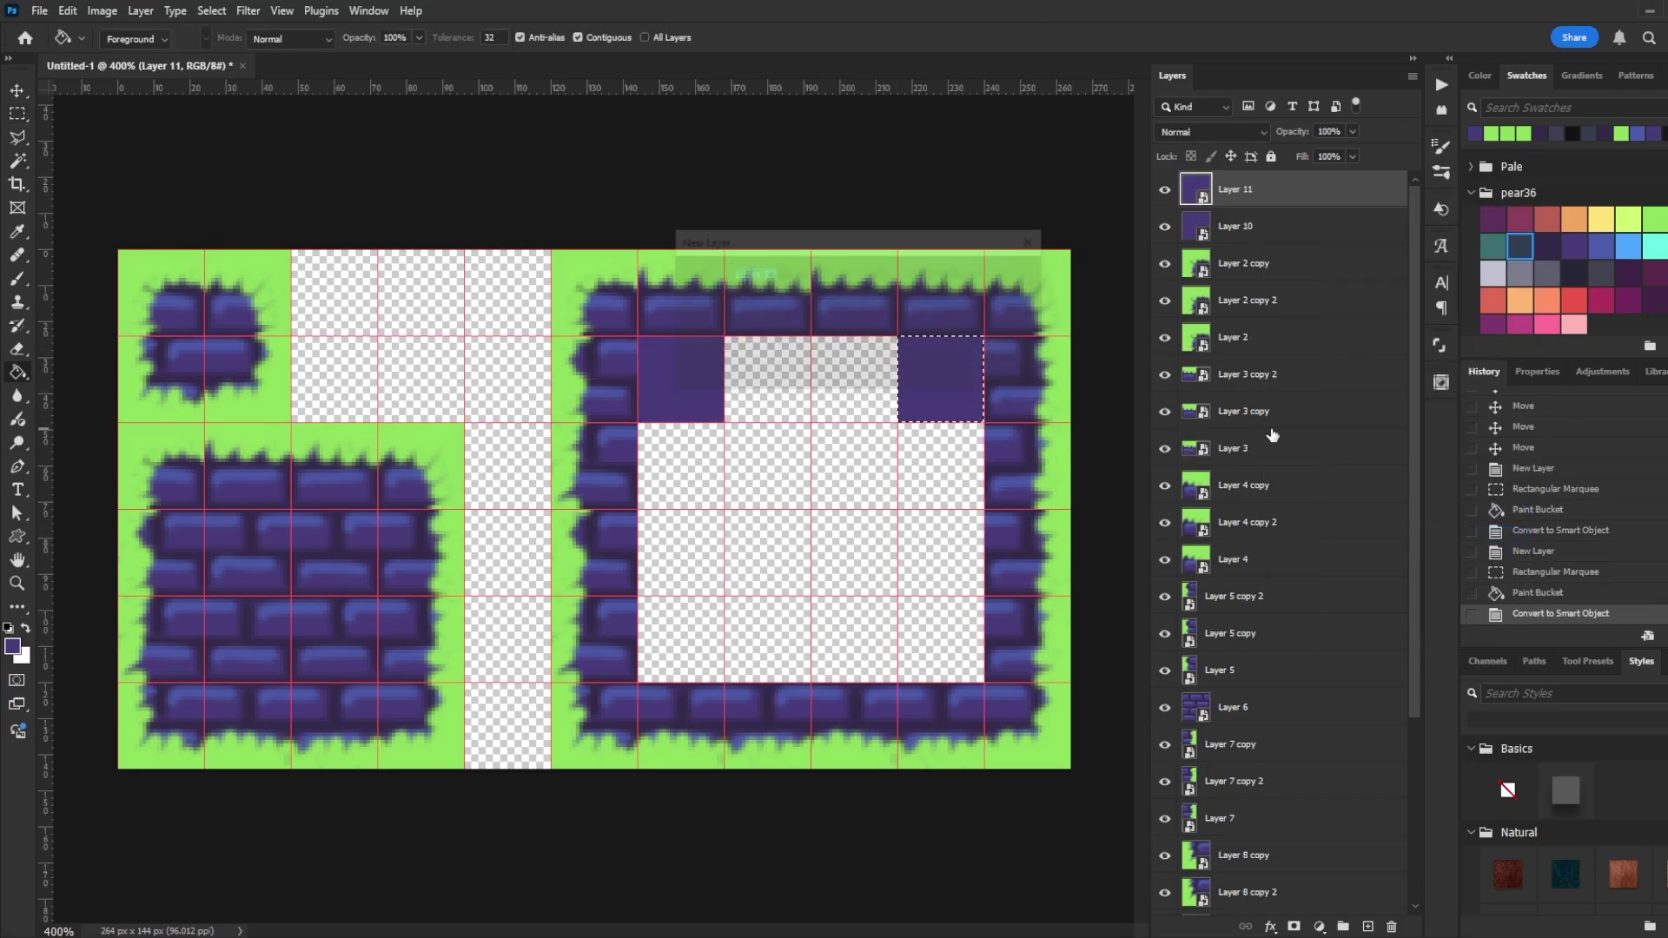
Step: Fill the ring's lower-left inner cell with the same purple and convert the placeholder layer to a smart object
drag(695, 647, 724, 683)
click(680, 641)
right_click(1264, 196)
click(1378, 552)
Step: Add a purple-filled placeholder in the ring's lower-right inner cell, convert it to a smart object and deselect
key(ctrl+shift+n)
mouse_move(899, 598)
mouse_down()
mouse_move(974, 643)
mouse_move(983, 683)
mouse_up()
click(953, 654)
key(m)
right_click(1269, 193)
click(1381, 544)
key(ctrl+d)
Step: Copy the right-edge tiles to the ring's left inner side and the left-edge tiles to its right inner side
key(v)
drag(1035, 480, 686, 474)
drag(1012, 556, 668, 556)
drag(604, 483, 951, 485)
drag(606, 554, 952, 553)
Step: Copy the bottom-edge tiles to the ring's upper inner side and the top-edge tiles to its lower inner side, and hide the grid
drag(856, 712, 856, 365)
drag(776, 708, 756, 656)
drag(859, 299, 861, 650)
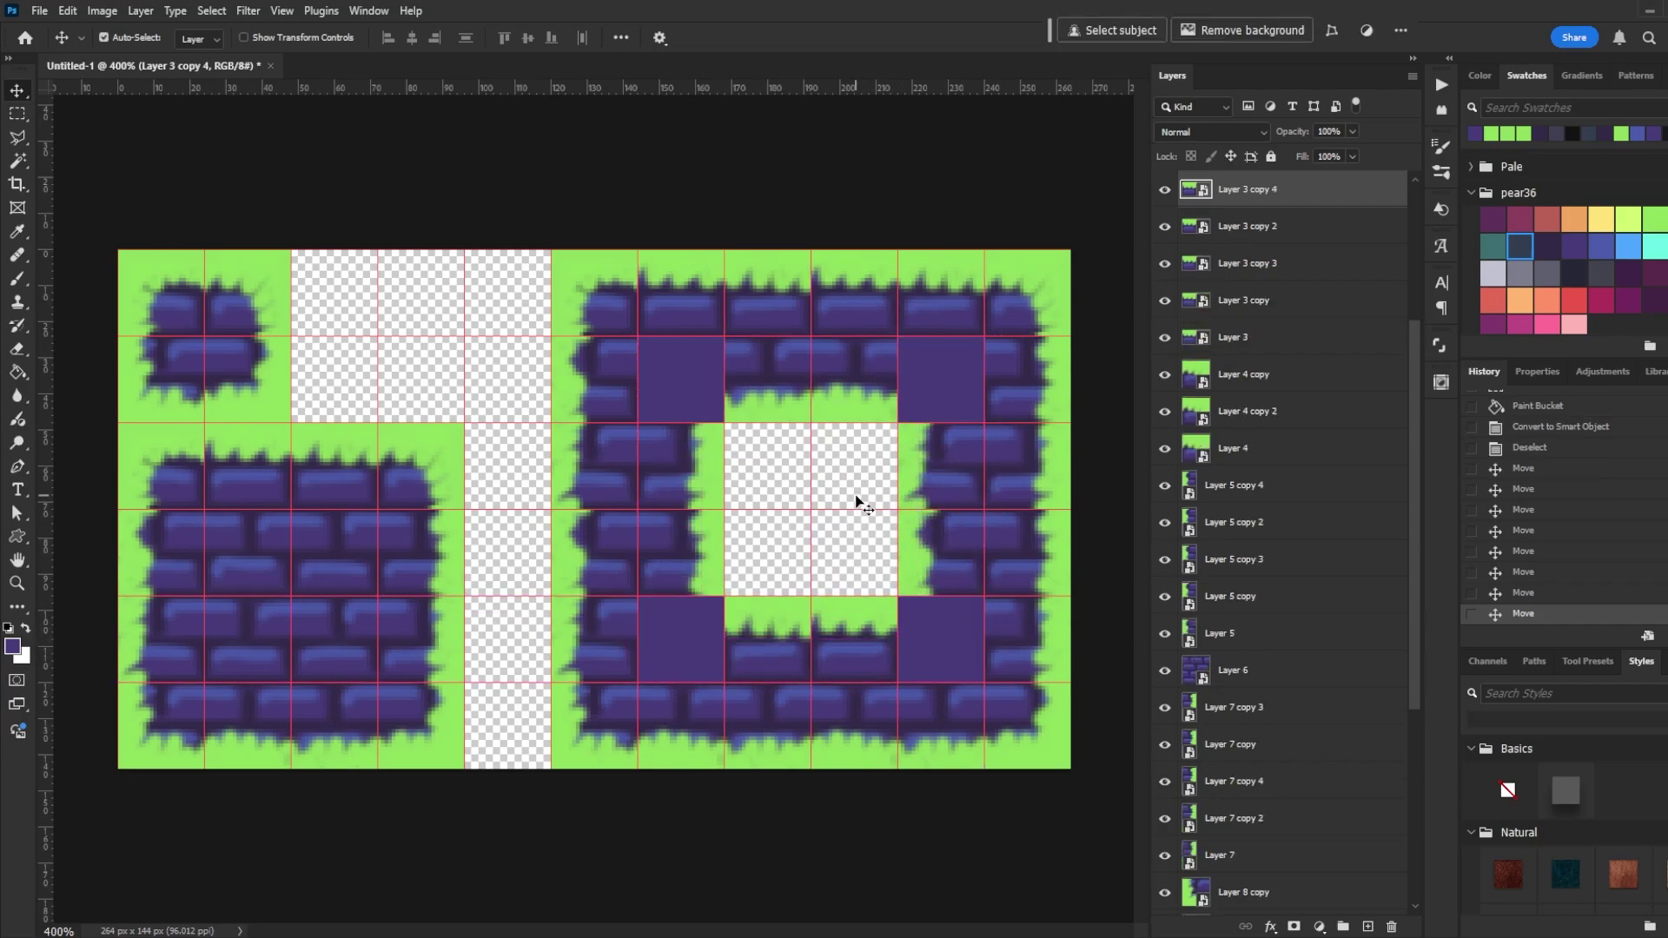
key(ctrl+apostrophe)
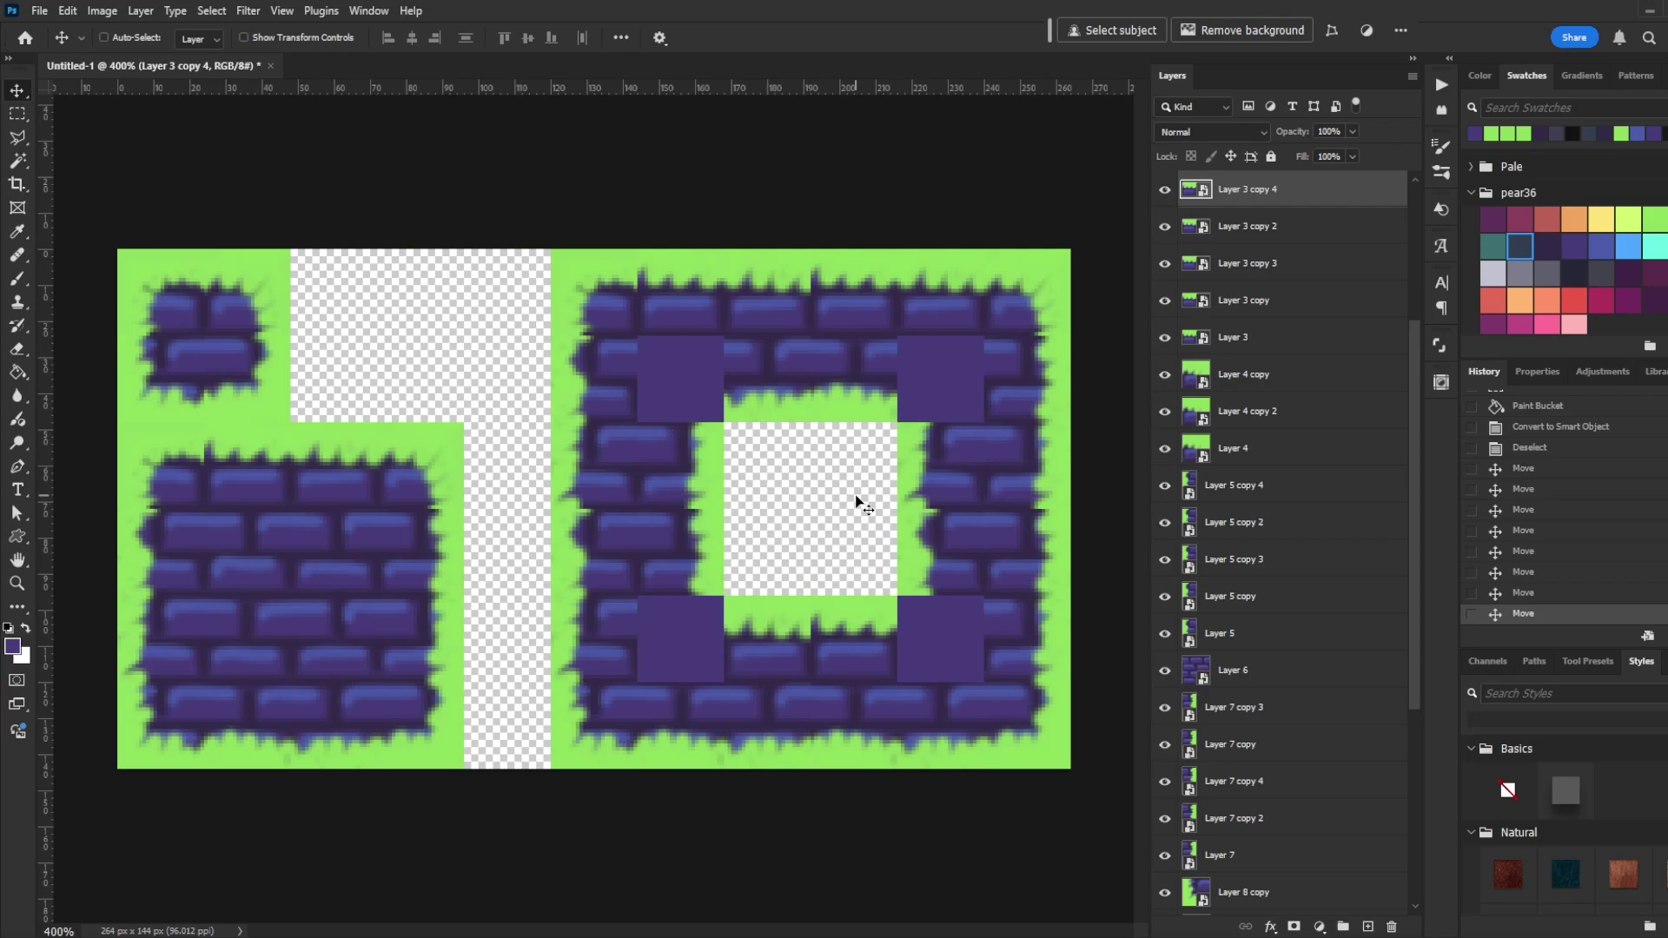
Step: Open the Layer 3 copy smart object in an enlarged floating window beside the map and turn on Pattern Preview
click(708, 311)
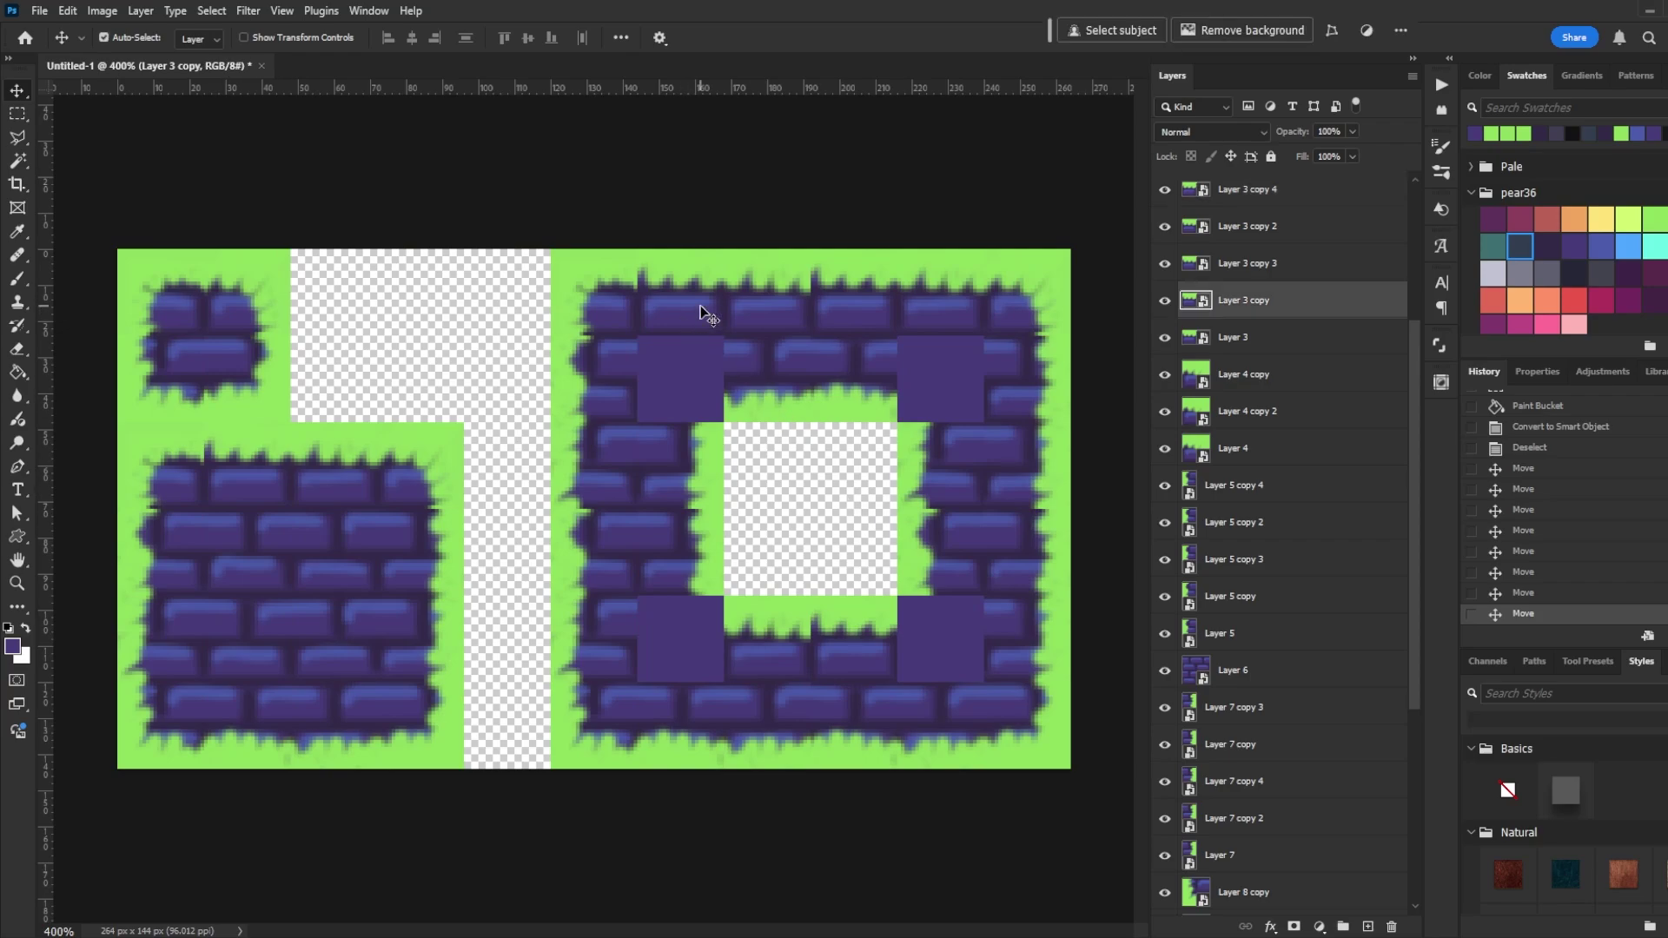
double_click(1195, 300)
drag(327, 63, 790, 246)
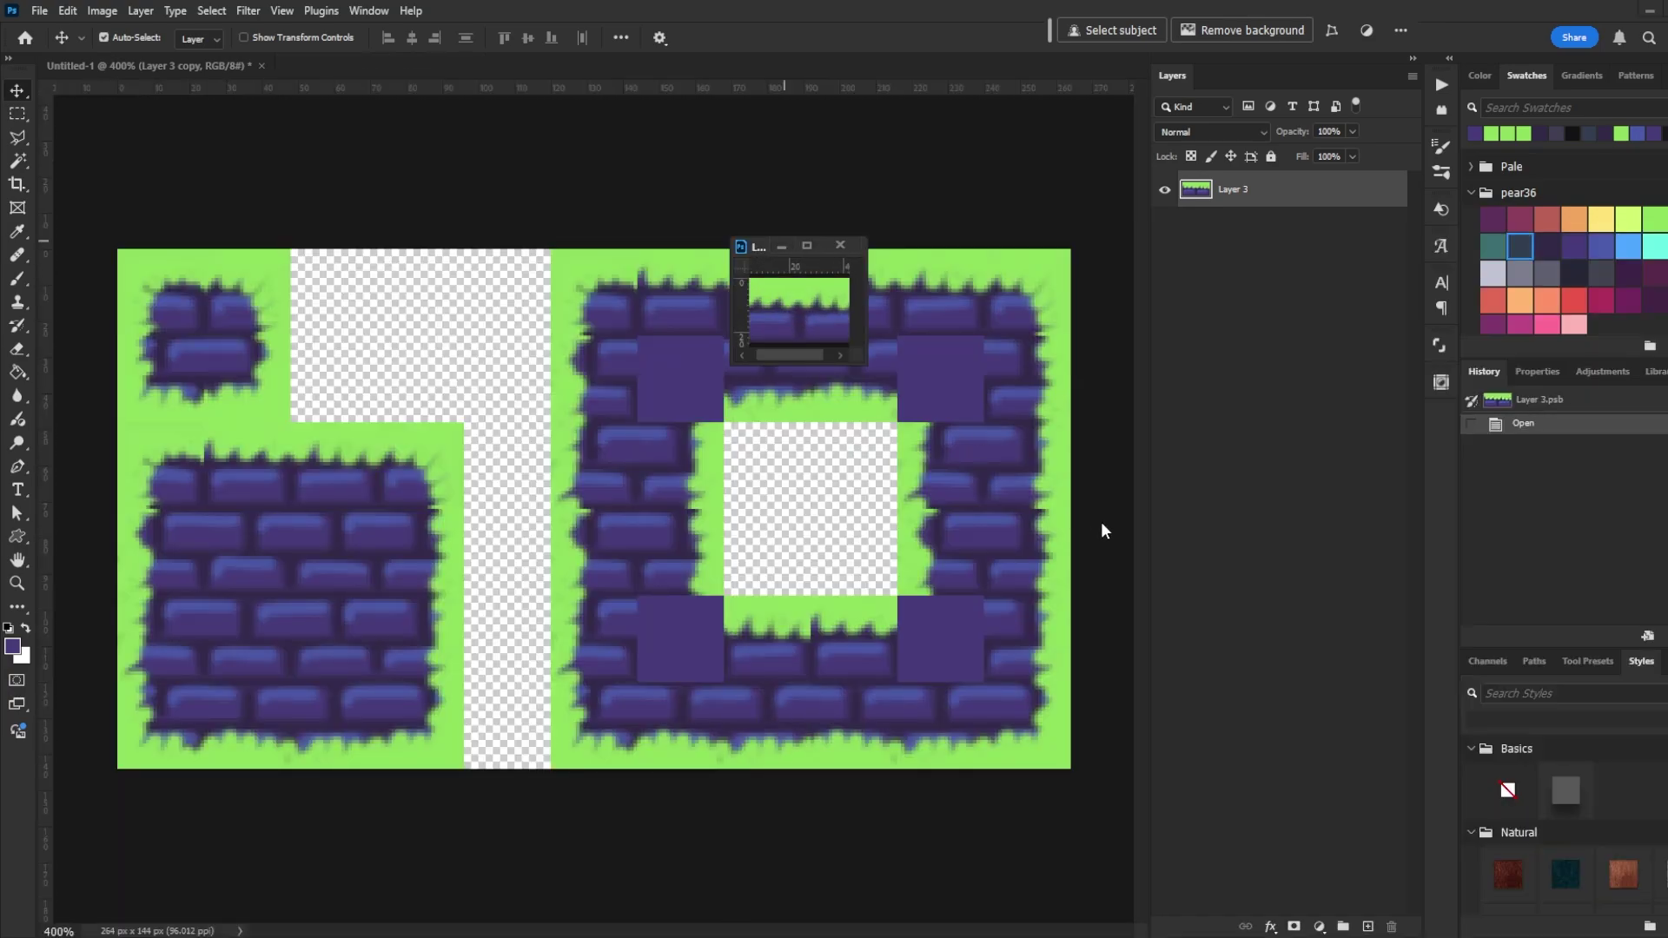
click(873, 362)
drag(863, 361, 1189, 518)
drag(946, 253, 1182, 257)
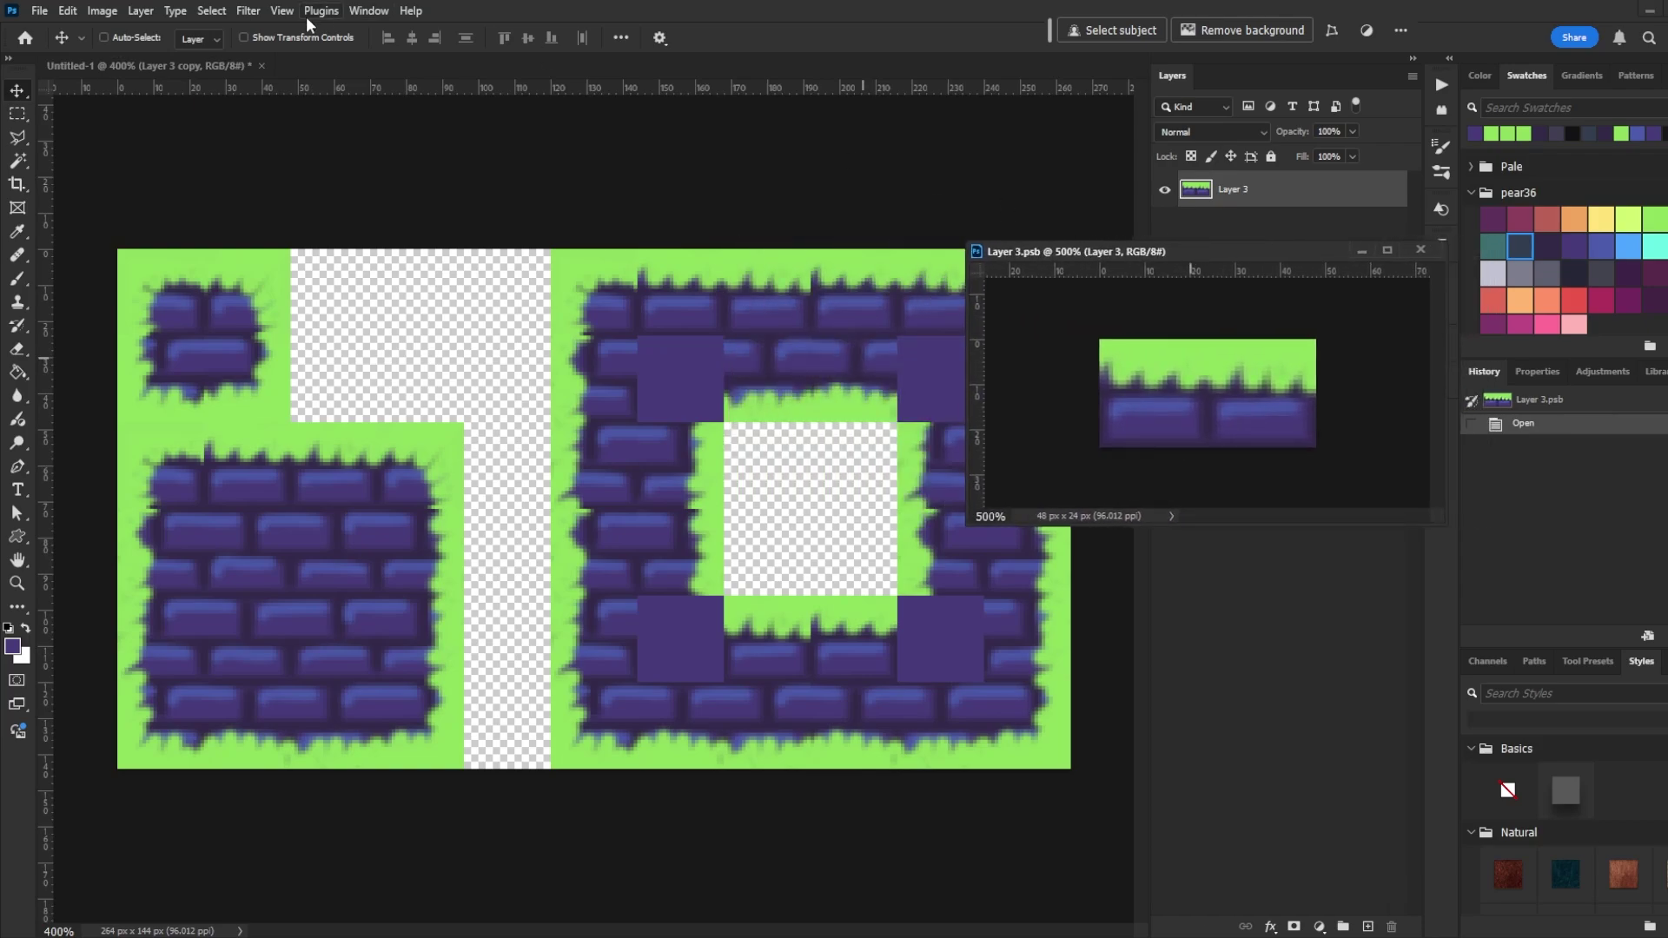
click(282, 10)
click(320, 314)
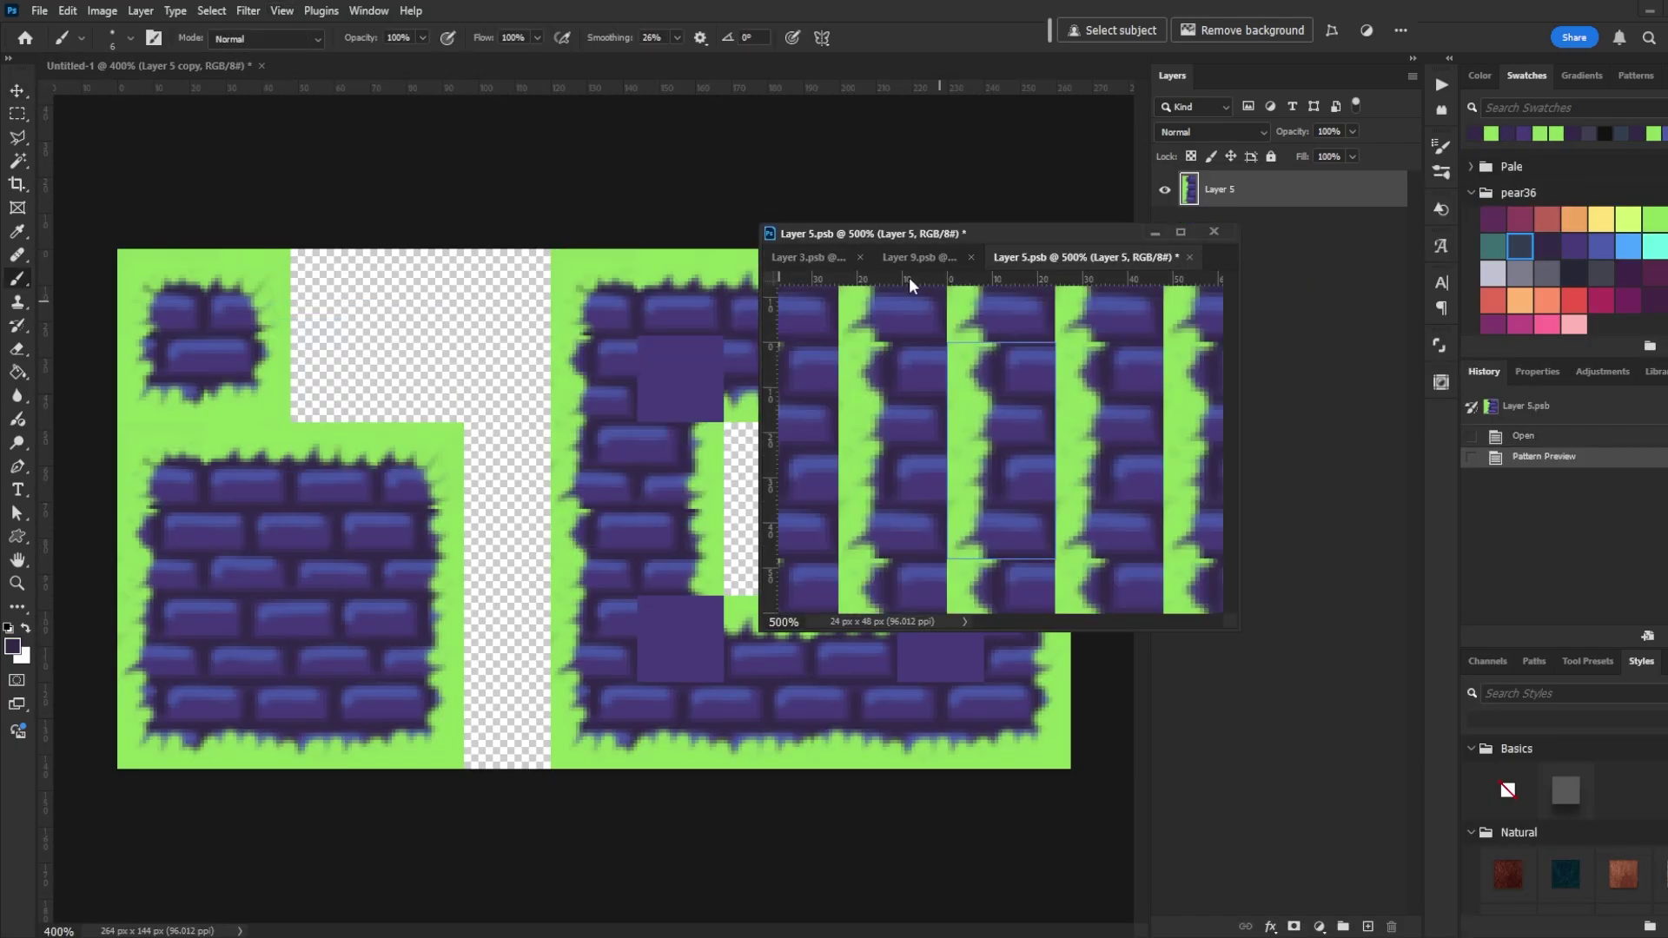
Step: Turn on Pattern Preview for the Layer 7 tile and touch up its bricks with the brush
click(281, 10)
click(330, 316)
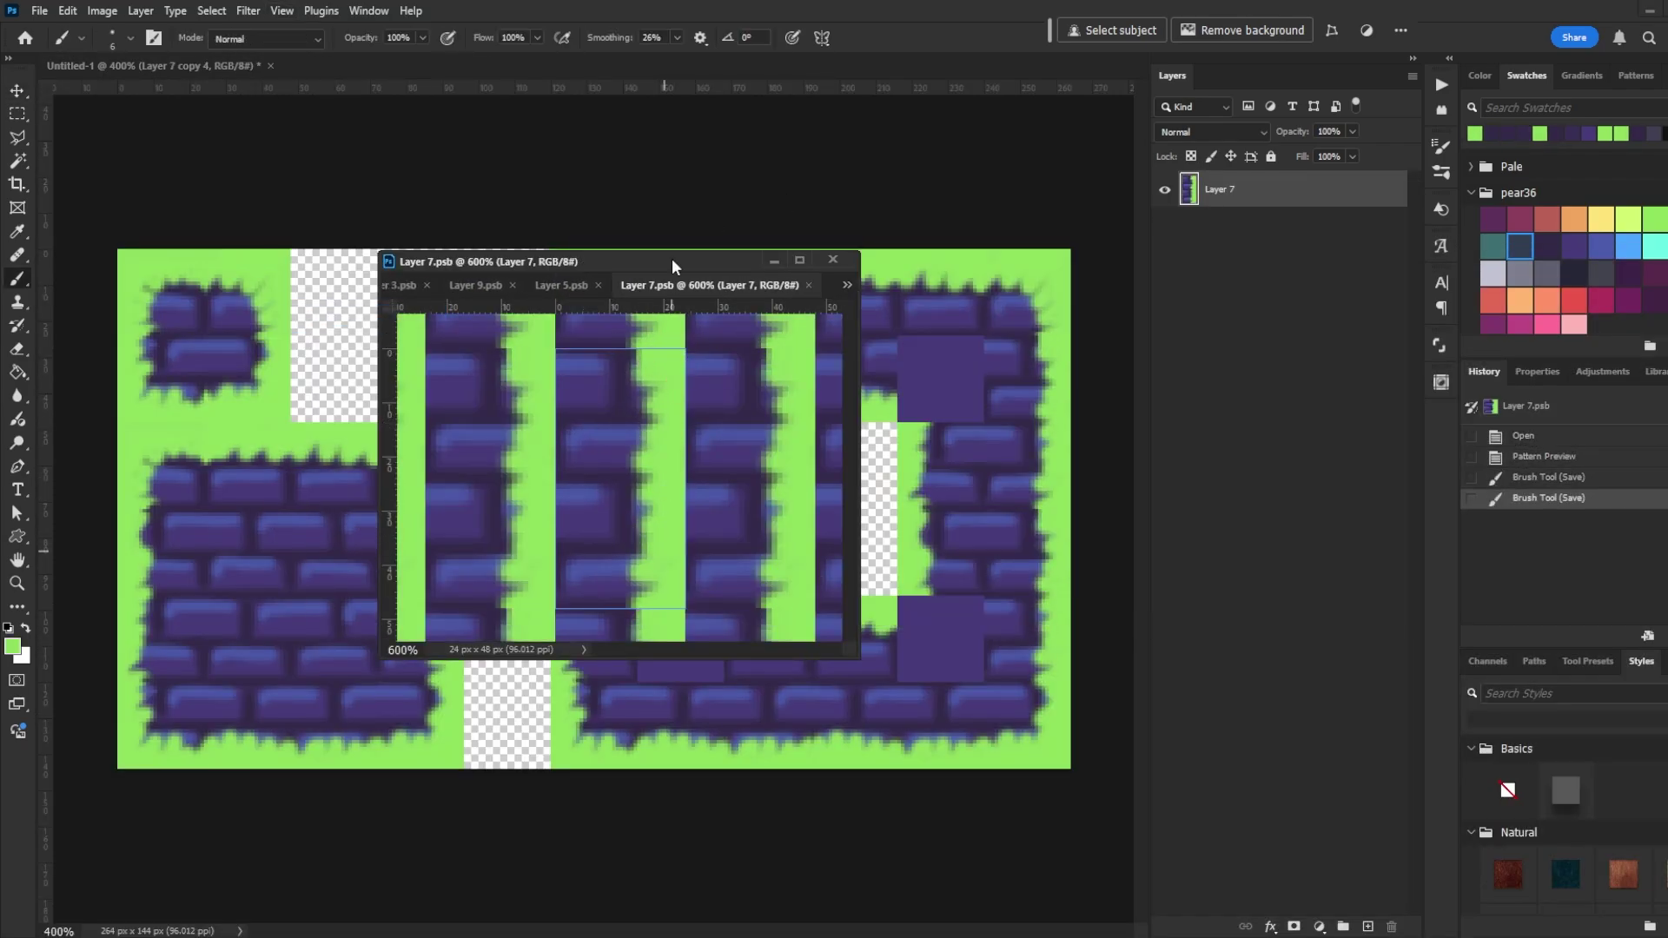
click(596, 439)
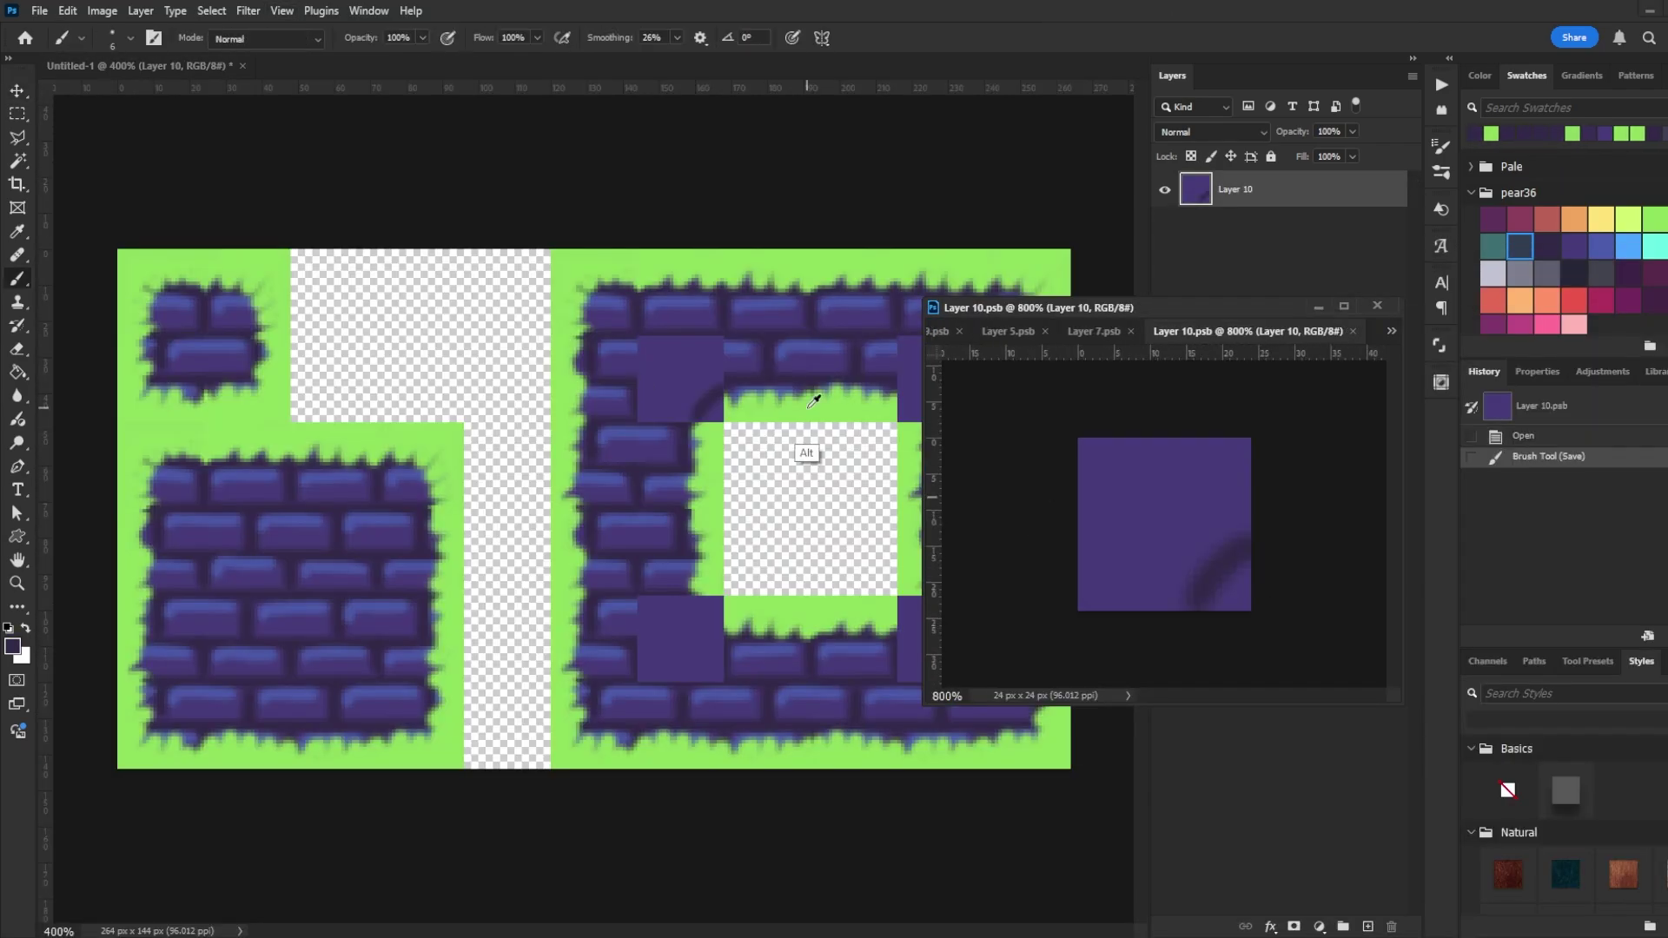
Step: Paint the grass corner and dark mortar lines on the Layer 10 inner-corner tile, undo the stray strokes and save
drag(1238, 569, 1225, 591)
drag(1243, 519, 1082, 522)
mouse_move(1082, 452)
mouse_down()
mouse_move(1217, 443)
mouse_move(1158, 524)
mouse_up()
key(ctrl+s)
mouse_move(1083, 538)
mouse_down()
mouse_move(1086, 608)
mouse_move(1198, 543)
mouse_up()
key(ctrl+z)
key(ctrl+z)
key(ctrl+s)
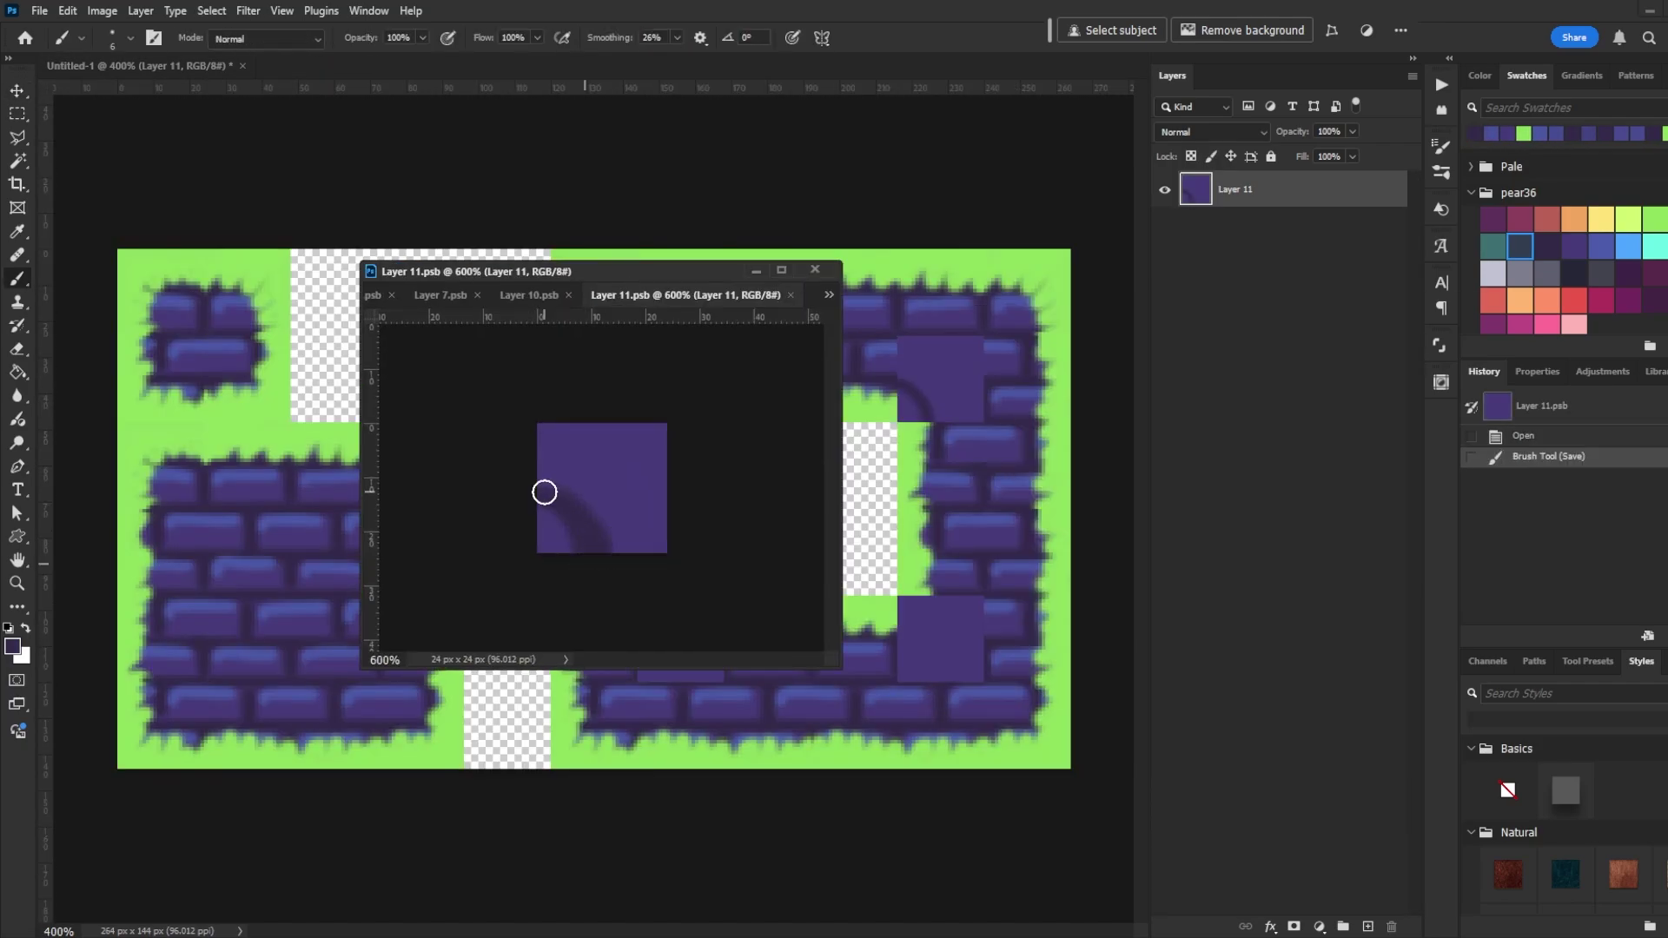
Step: Paint mortar, brick and green grass-corner details on the Layer 11, Layer 13 and Layer 12 inner-corner tiles
drag(547, 488, 633, 503)
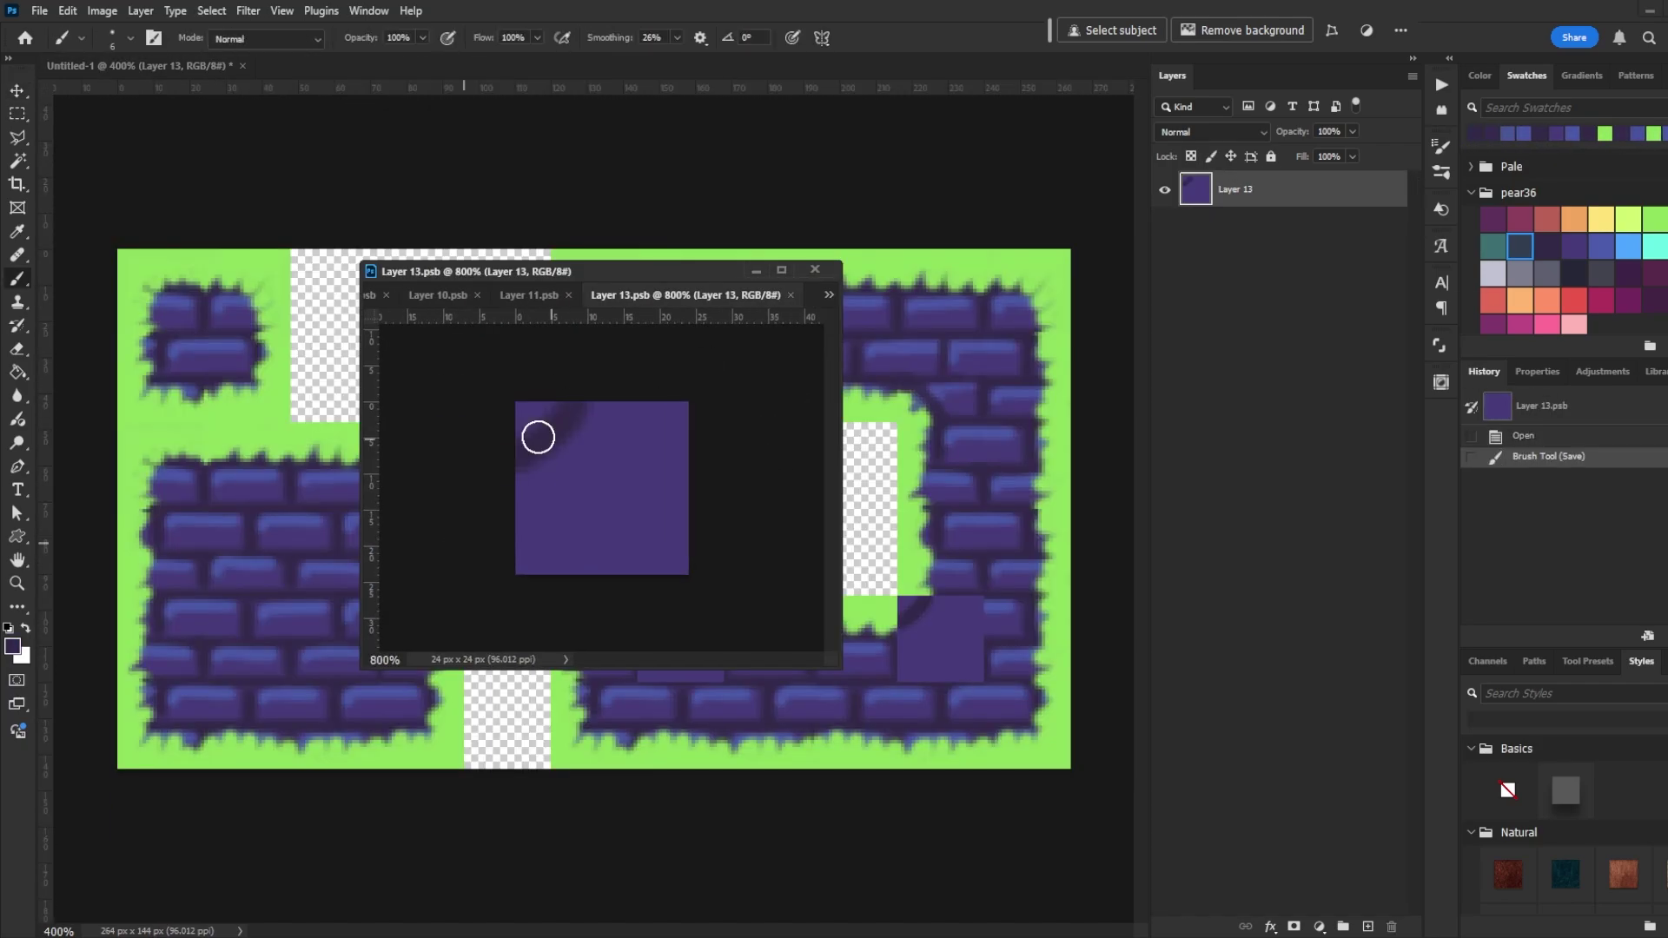
mouse_move(539, 435)
mouse_down()
mouse_move(505, 578)
mouse_move(623, 418)
mouse_move(616, 472)
mouse_up()
alt+click(596, 484)
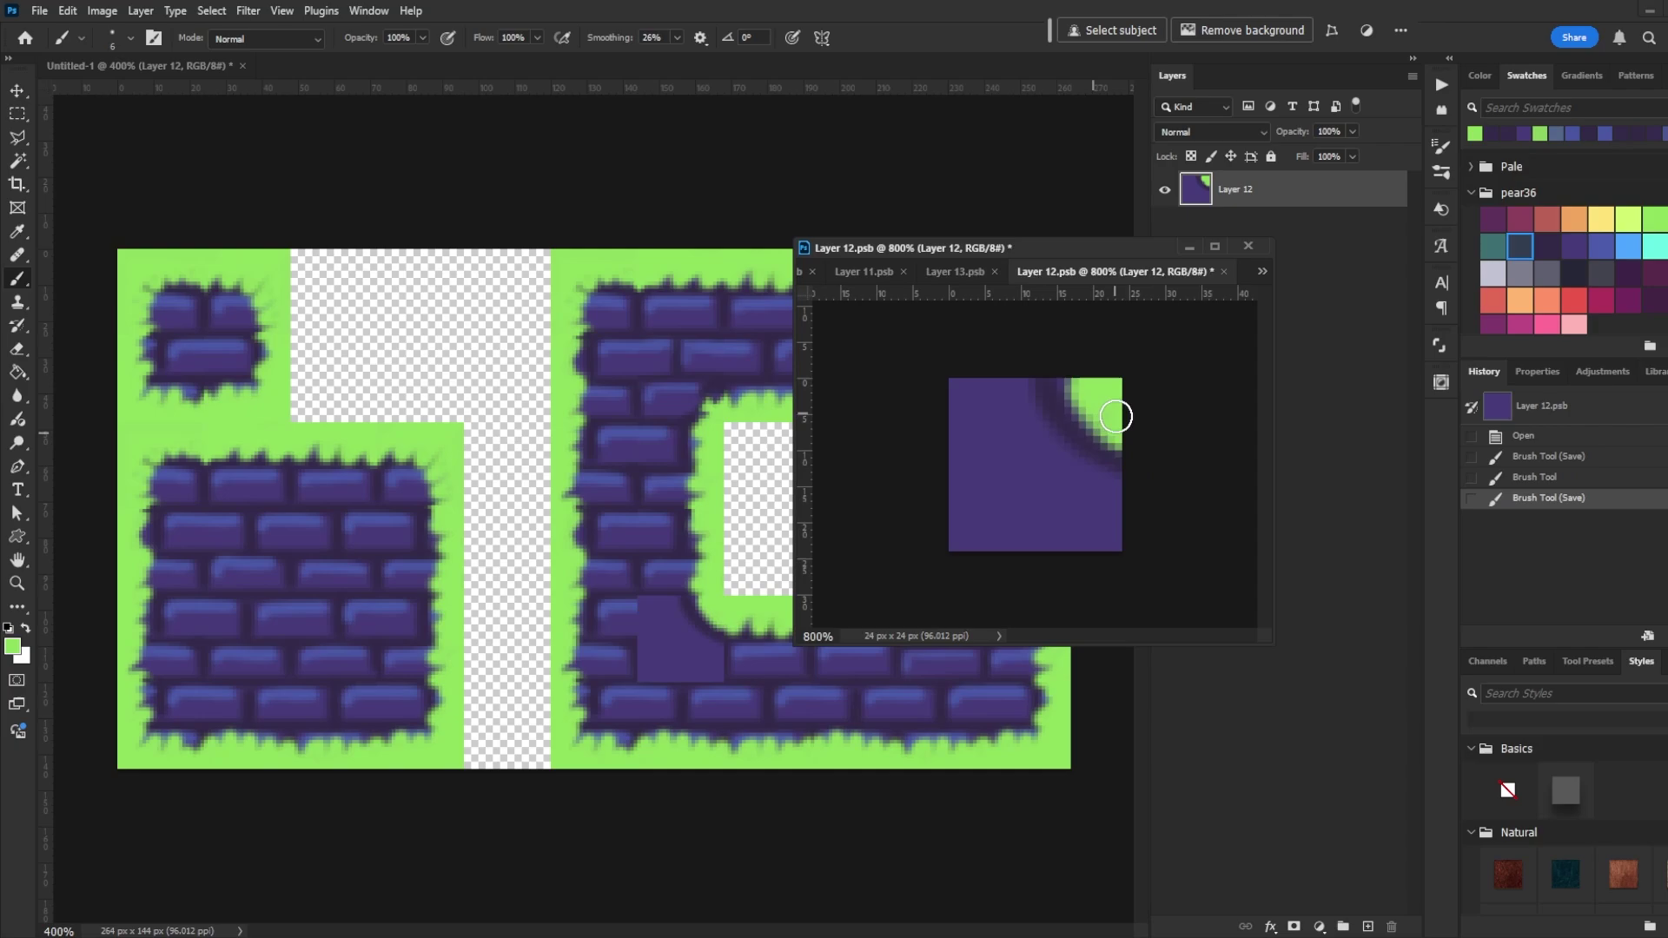
mouse_move(1117, 413)
mouse_down()
mouse_move(993, 528)
mouse_move(1143, 498)
mouse_up()
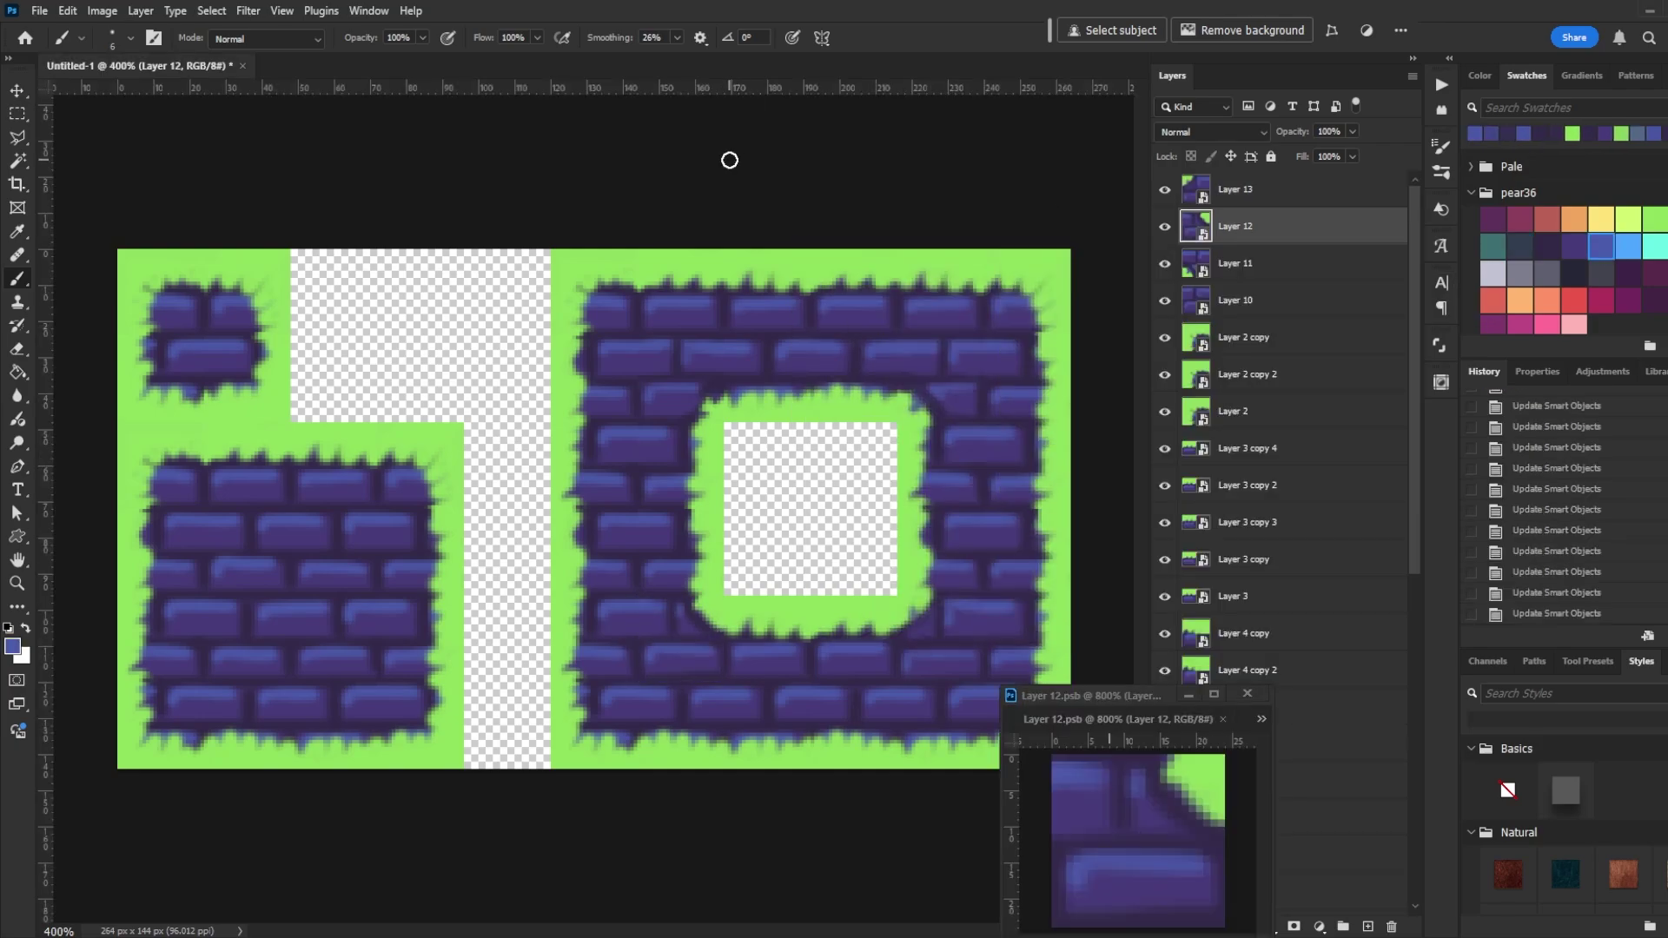
Step: Show the grid and copy the four inner-corner tiles into the empty 2 by 2 block beside the small brick tile
key(ctrl+apostrophe)
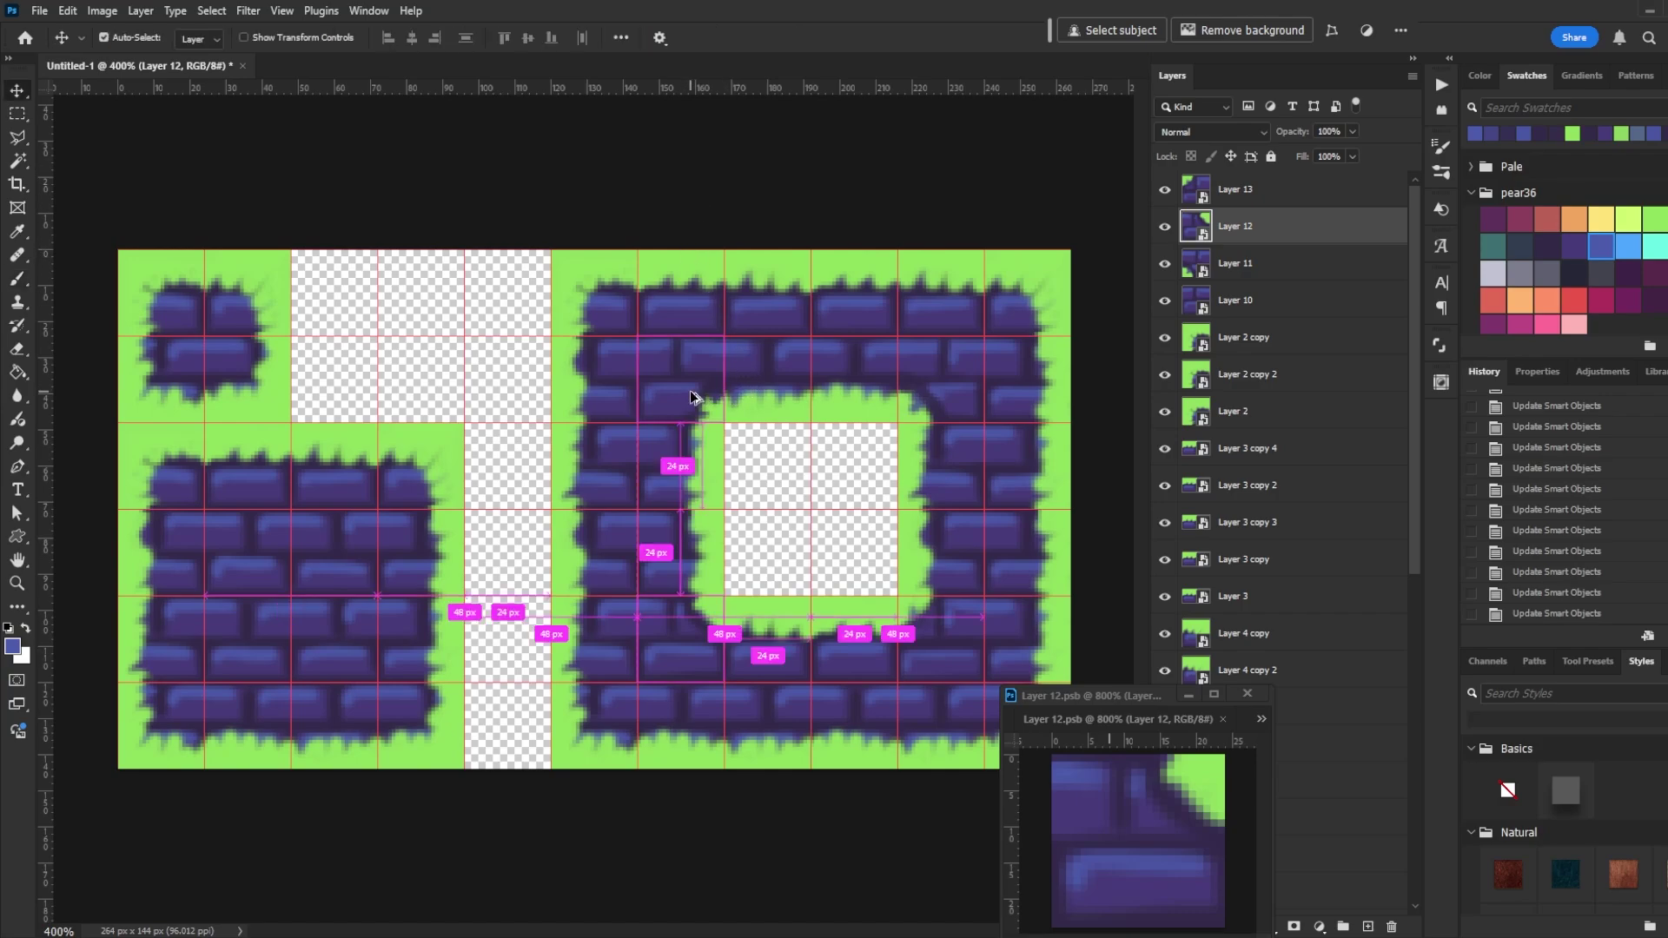
drag(690, 397, 440, 388)
drag(945, 387, 339, 387)
drag(697, 653, 436, 306)
drag(953, 658, 347, 311)
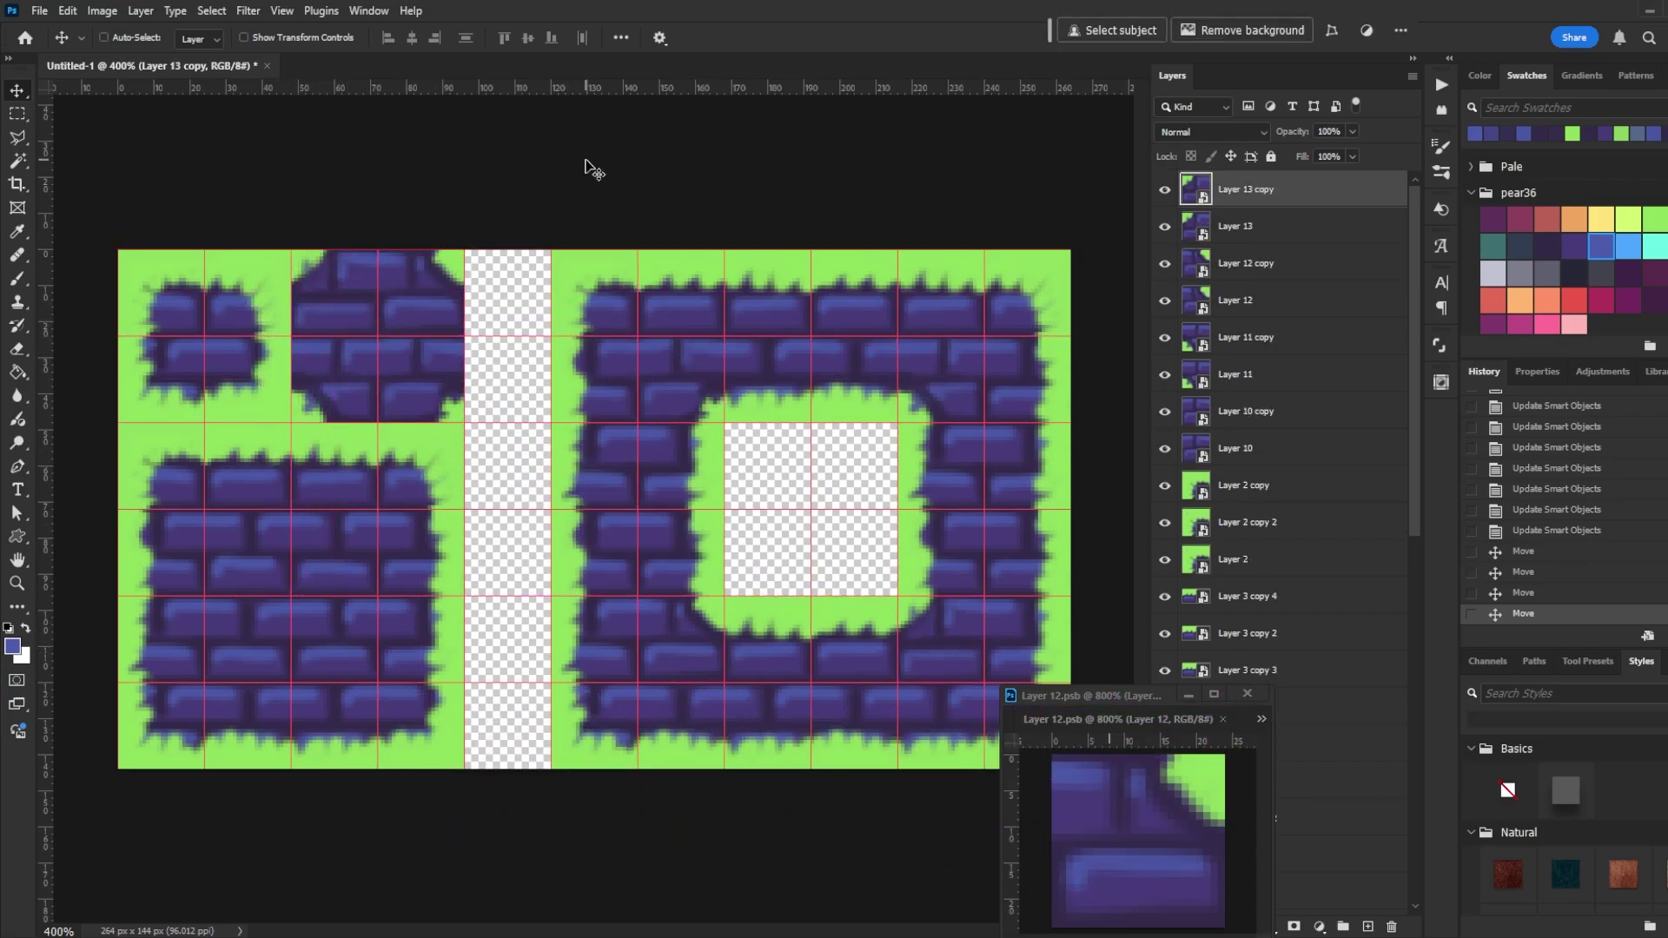
Step: Select the Layer 6 brick fill, move the floating window aside and bring the layer to the top of the stack
ctrl+click(313, 561)
drag(1094, 703, 867, 673)
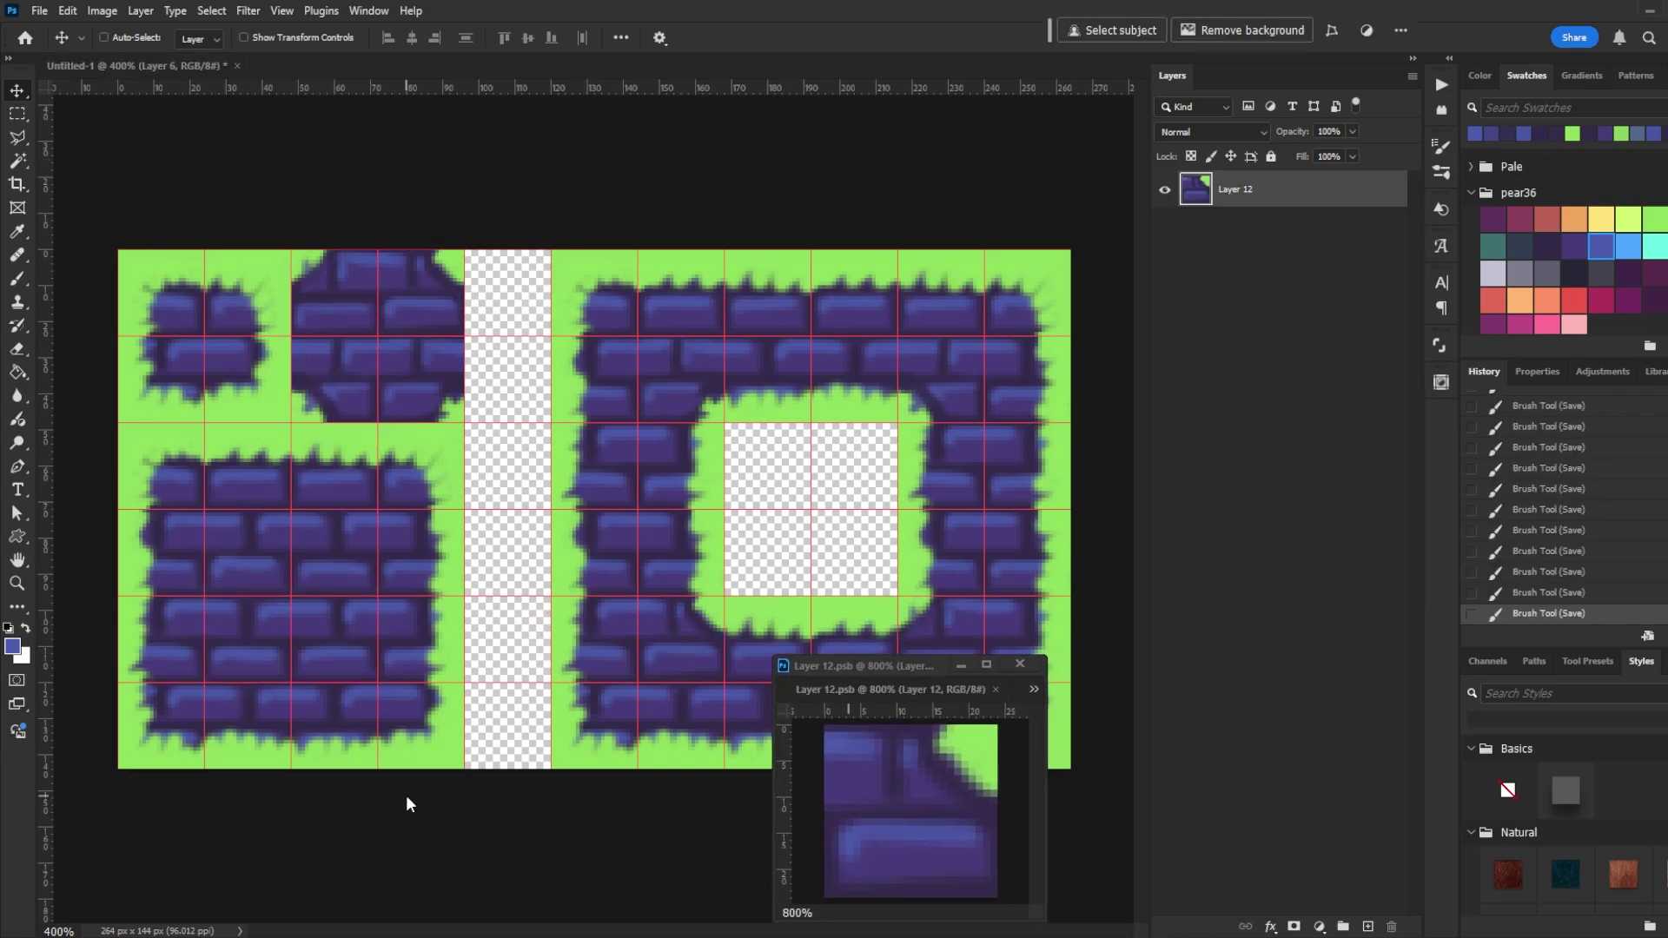
click(410, 797)
drag(1259, 914, 1334, 169)
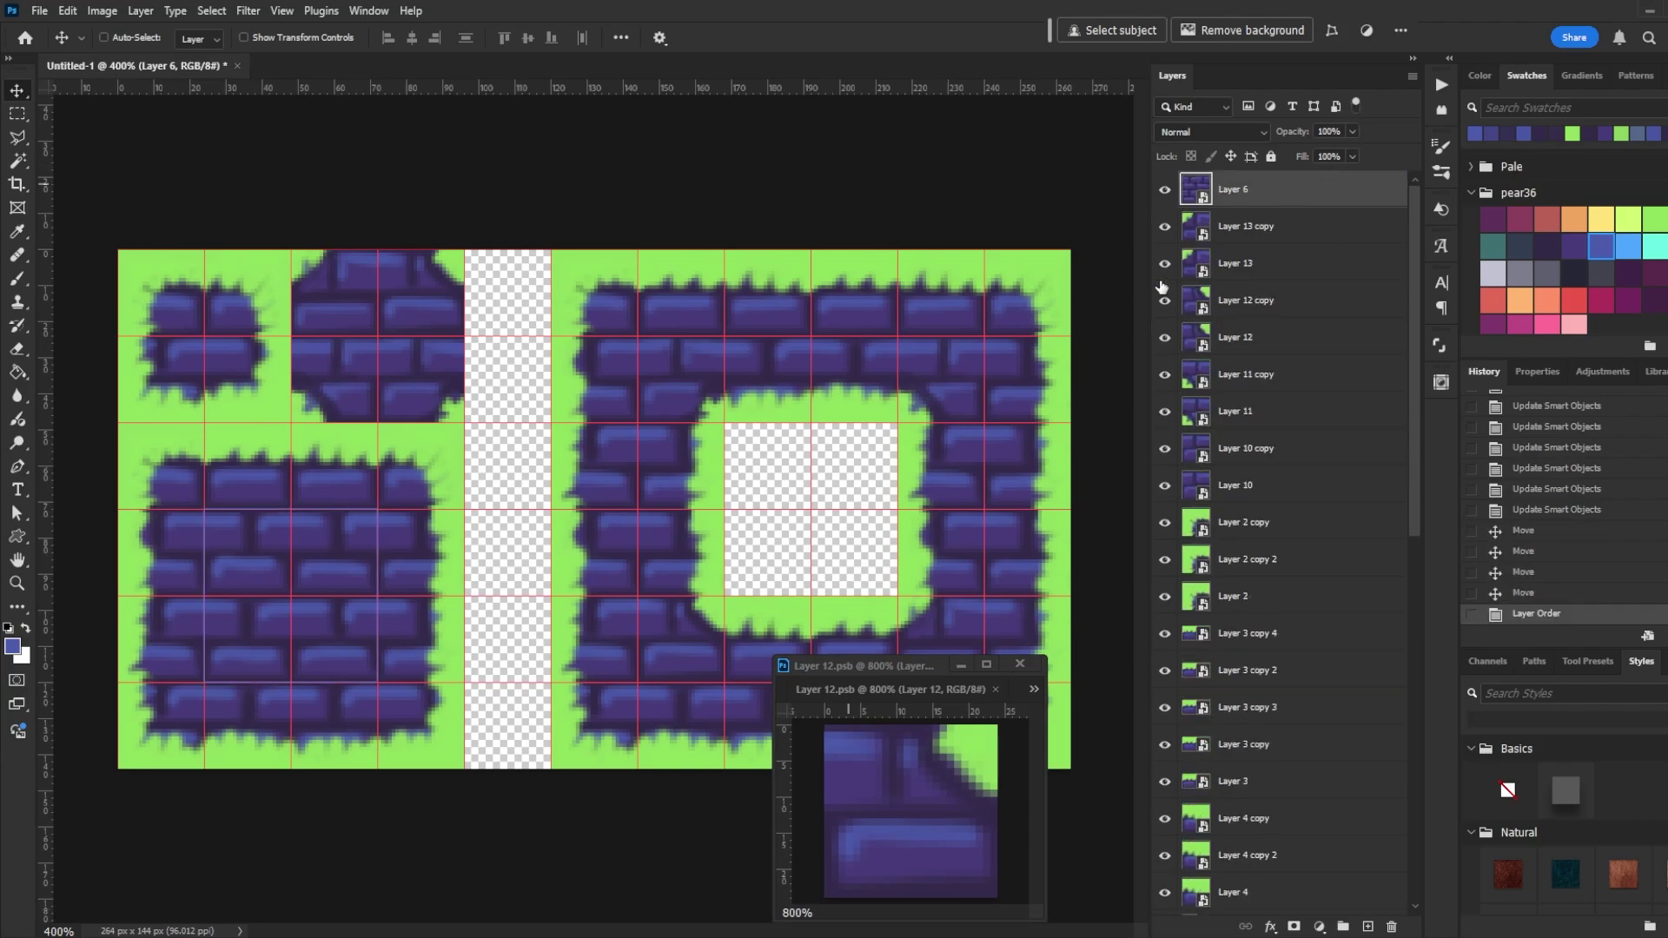
Step: Fill the ring's interior with four copies of the Layer 6 brick tile and hide the grid
drag(424, 667, 941, 652)
drag(941, 569, 767, 569)
double_click(904, 396)
click(599, 387)
key(ctrl+')
Step: Round off the brick corners in the pattern-previewed Layer 6 tile with dark brush dabs, saving the smart object
drag(404, 263, 375, 260)
key(ctrl+plus)
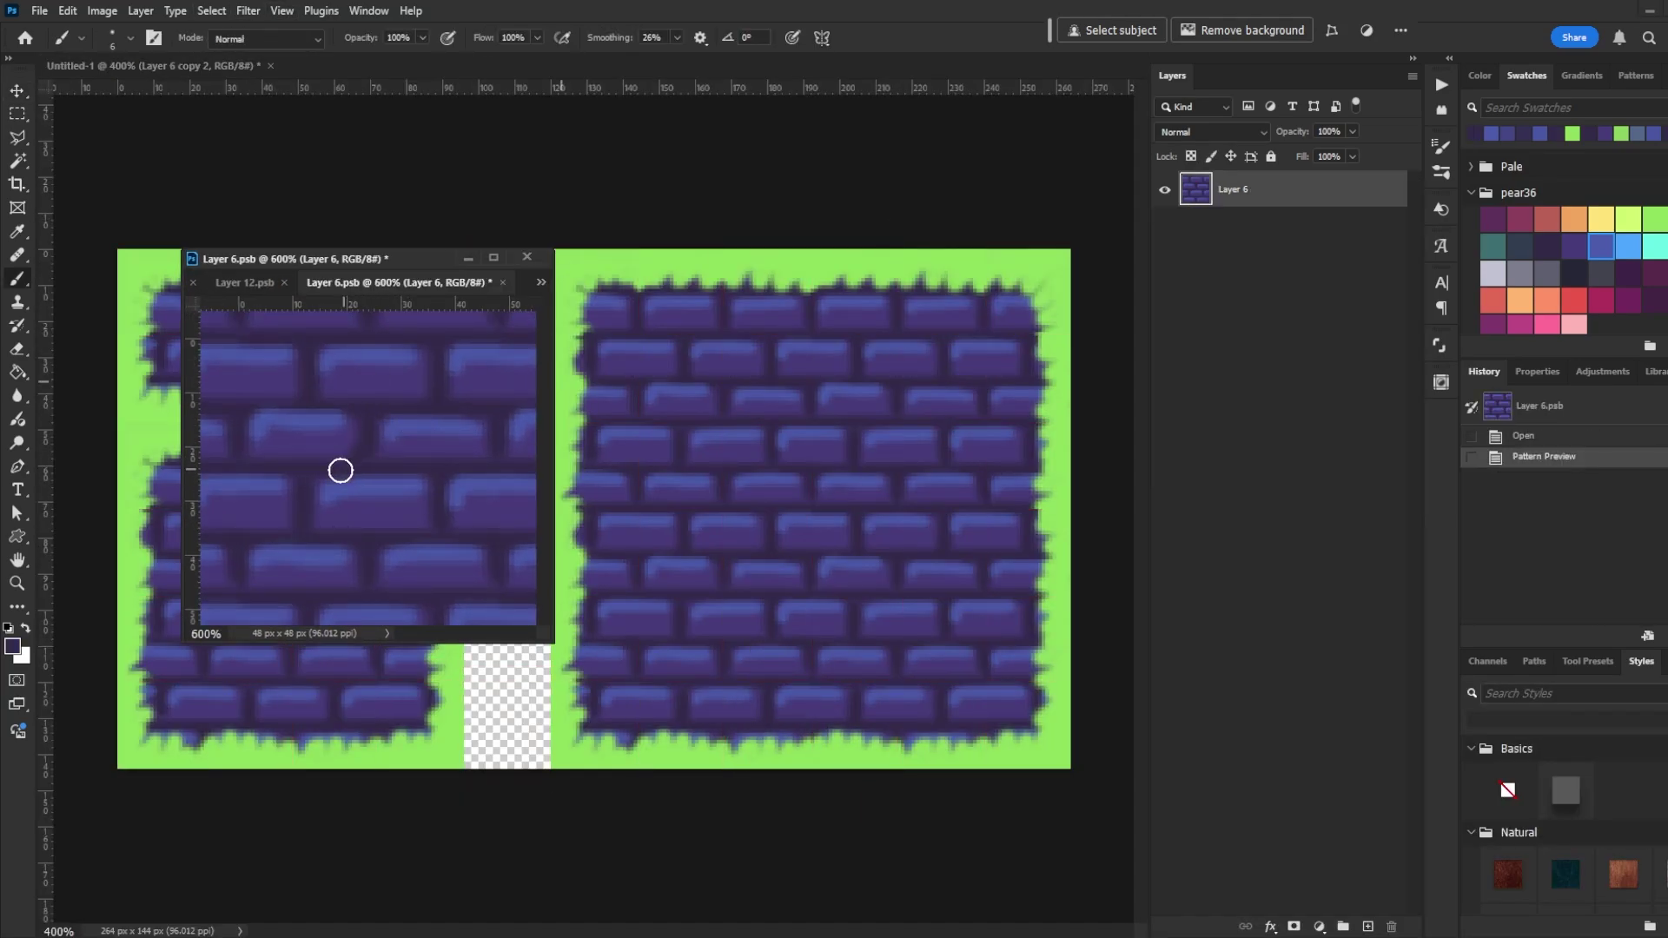
click(356, 462)
key(ctrl+s)
click(429, 469)
click(432, 531)
key(ctrl+s)
click(371, 570)
click(379, 582)
key(ctrl+s)
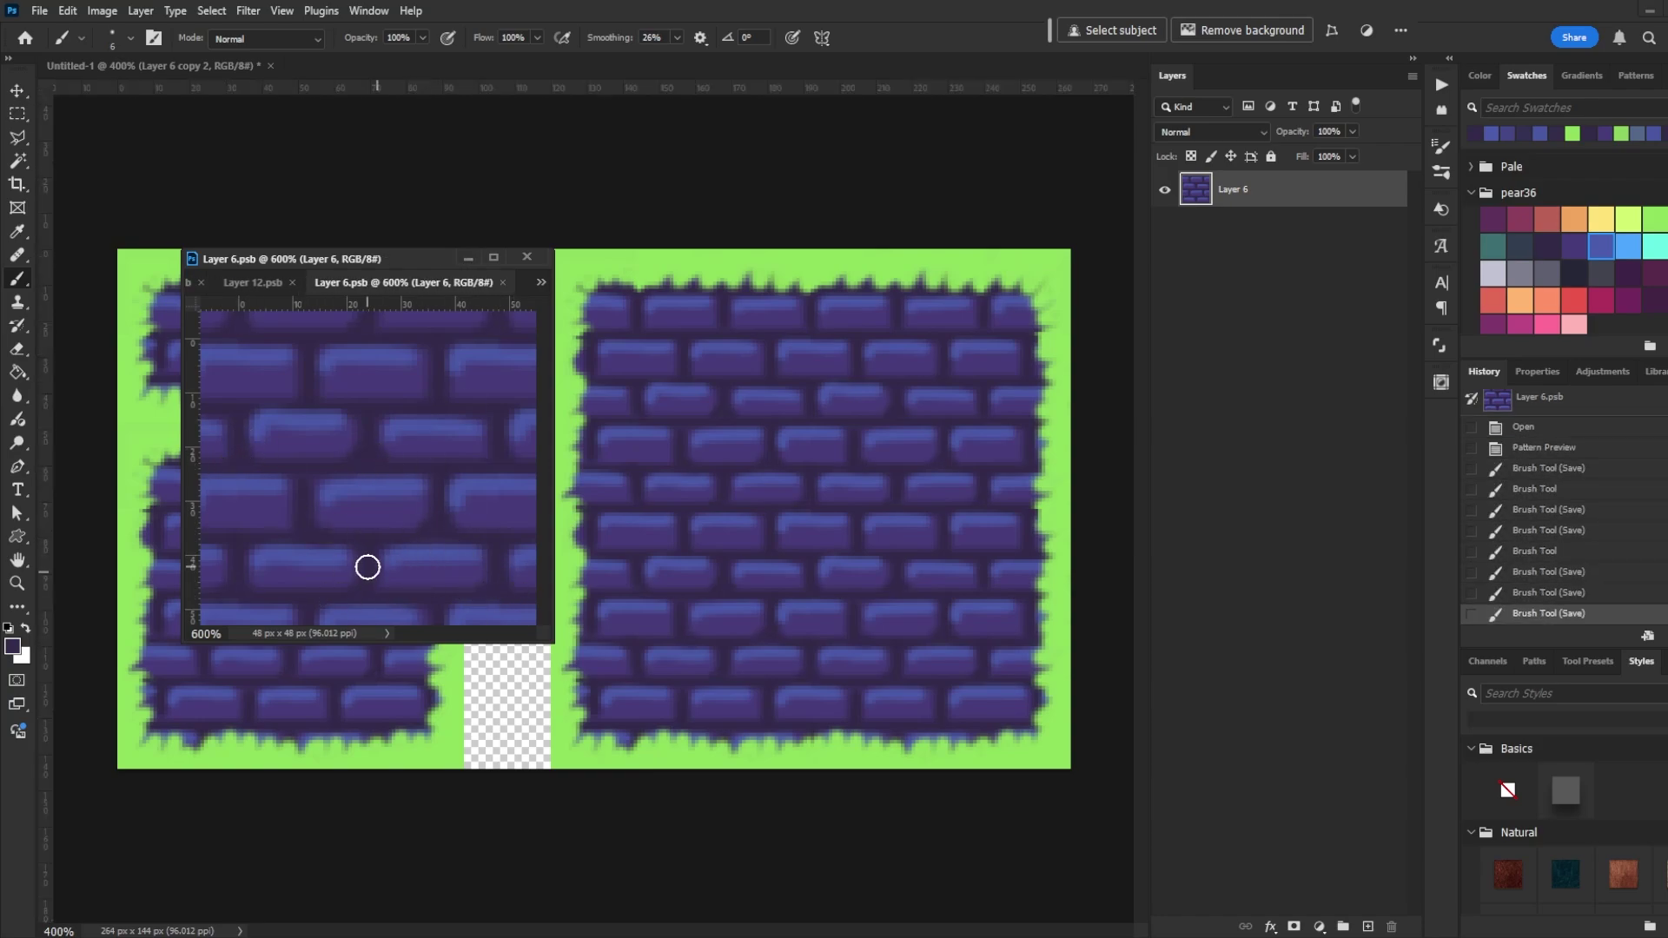
Step: Close the floating tile window, show the grid and copy merged the finished autotile block at the document's left
click(527, 258)
key(m)
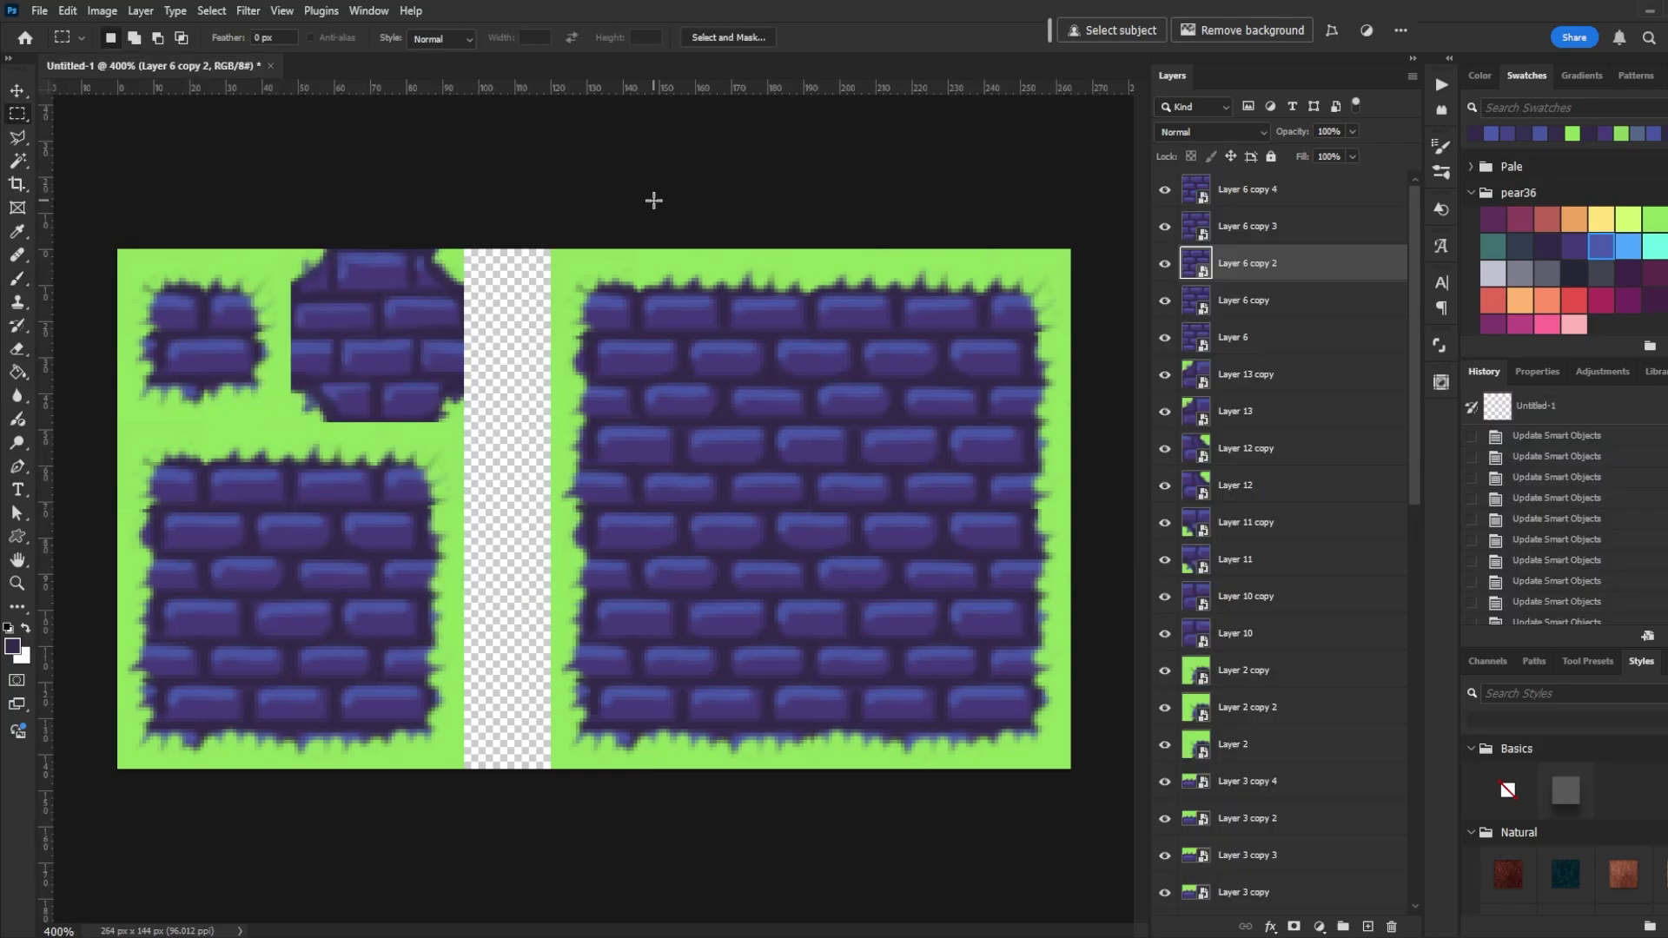
key(ctrl+minus)
key(ctrl+minus)
key(ctrl+minus)
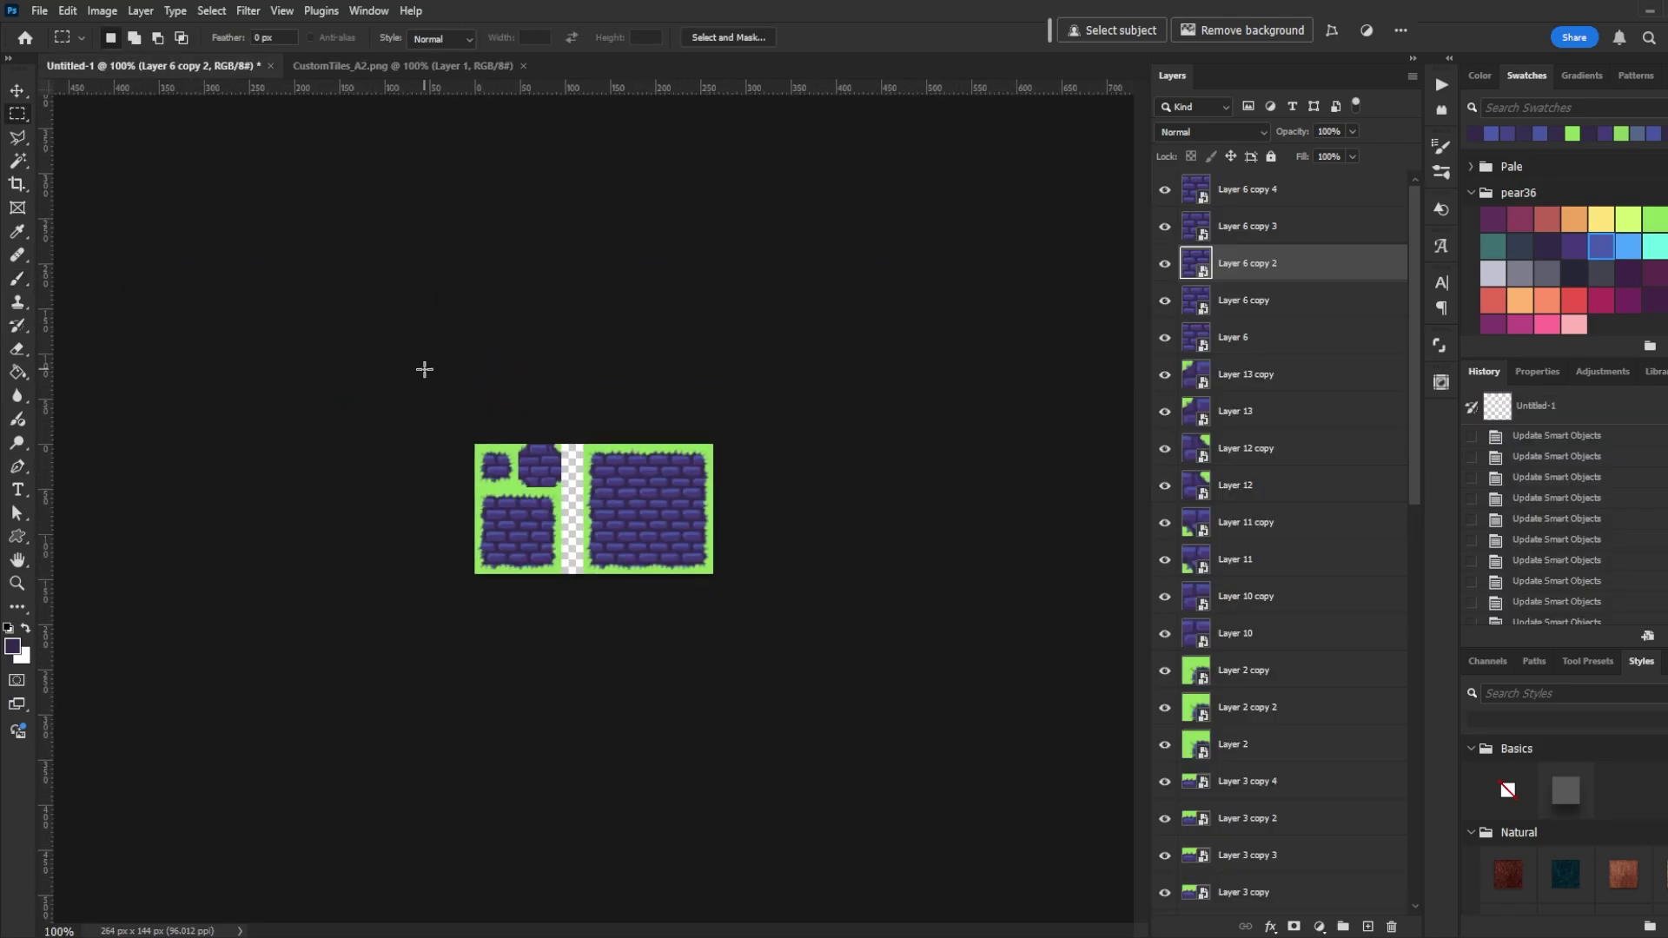
key(ctrl+apostrophe)
drag(426, 374, 565, 648)
click(66, 12)
click(99, 158)
Step: Paste the copied autotile into CustomTiles_A2.png and place it directly beside the existing purple ground autotile
click(391, 66)
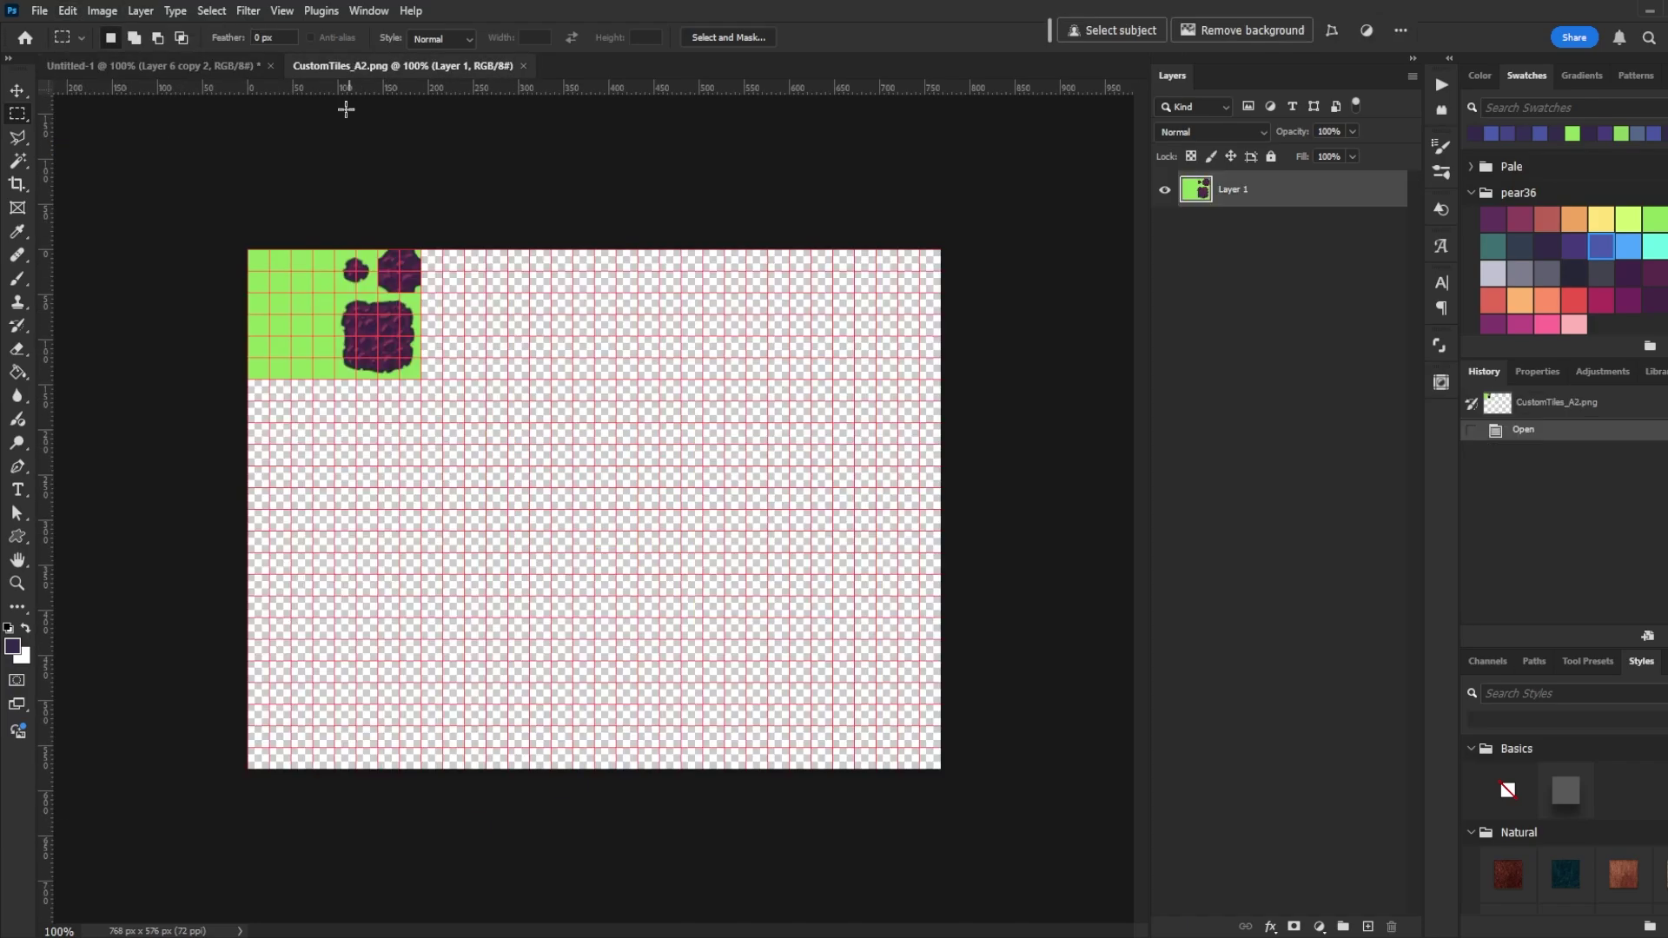
key(ctrl+v)
key(v)
drag(614, 545, 484, 346)
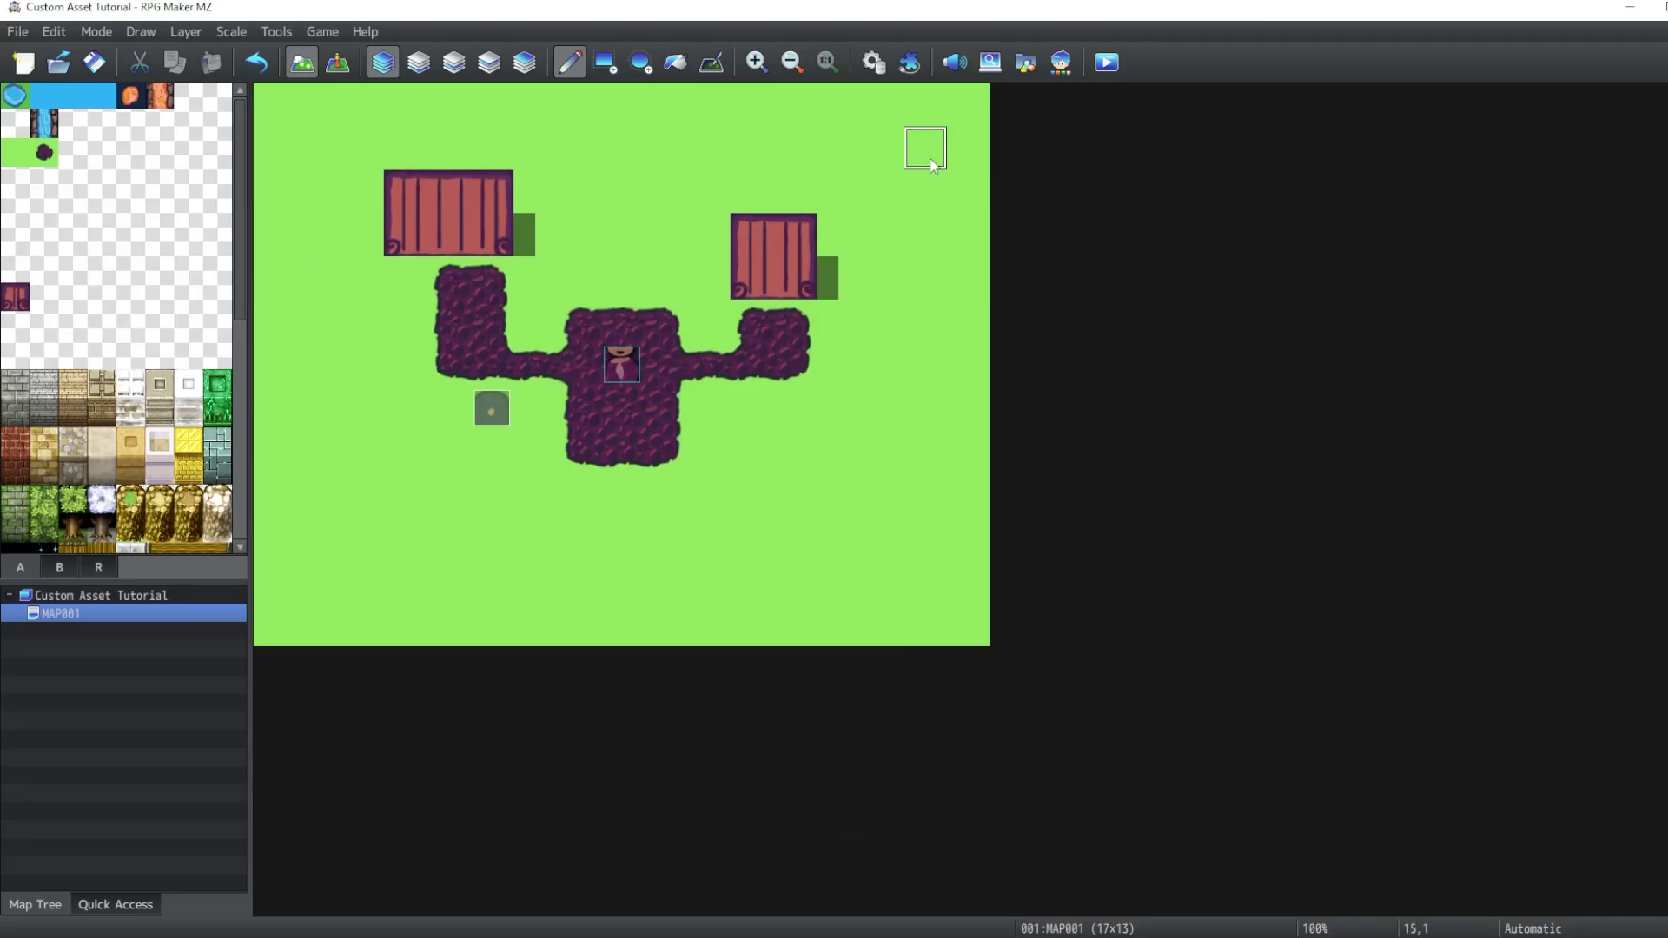
Step: Switch to RPG Maker MZ, open the Emberfall tileset in the database and draw a brick area below the existing path
click(873, 62)
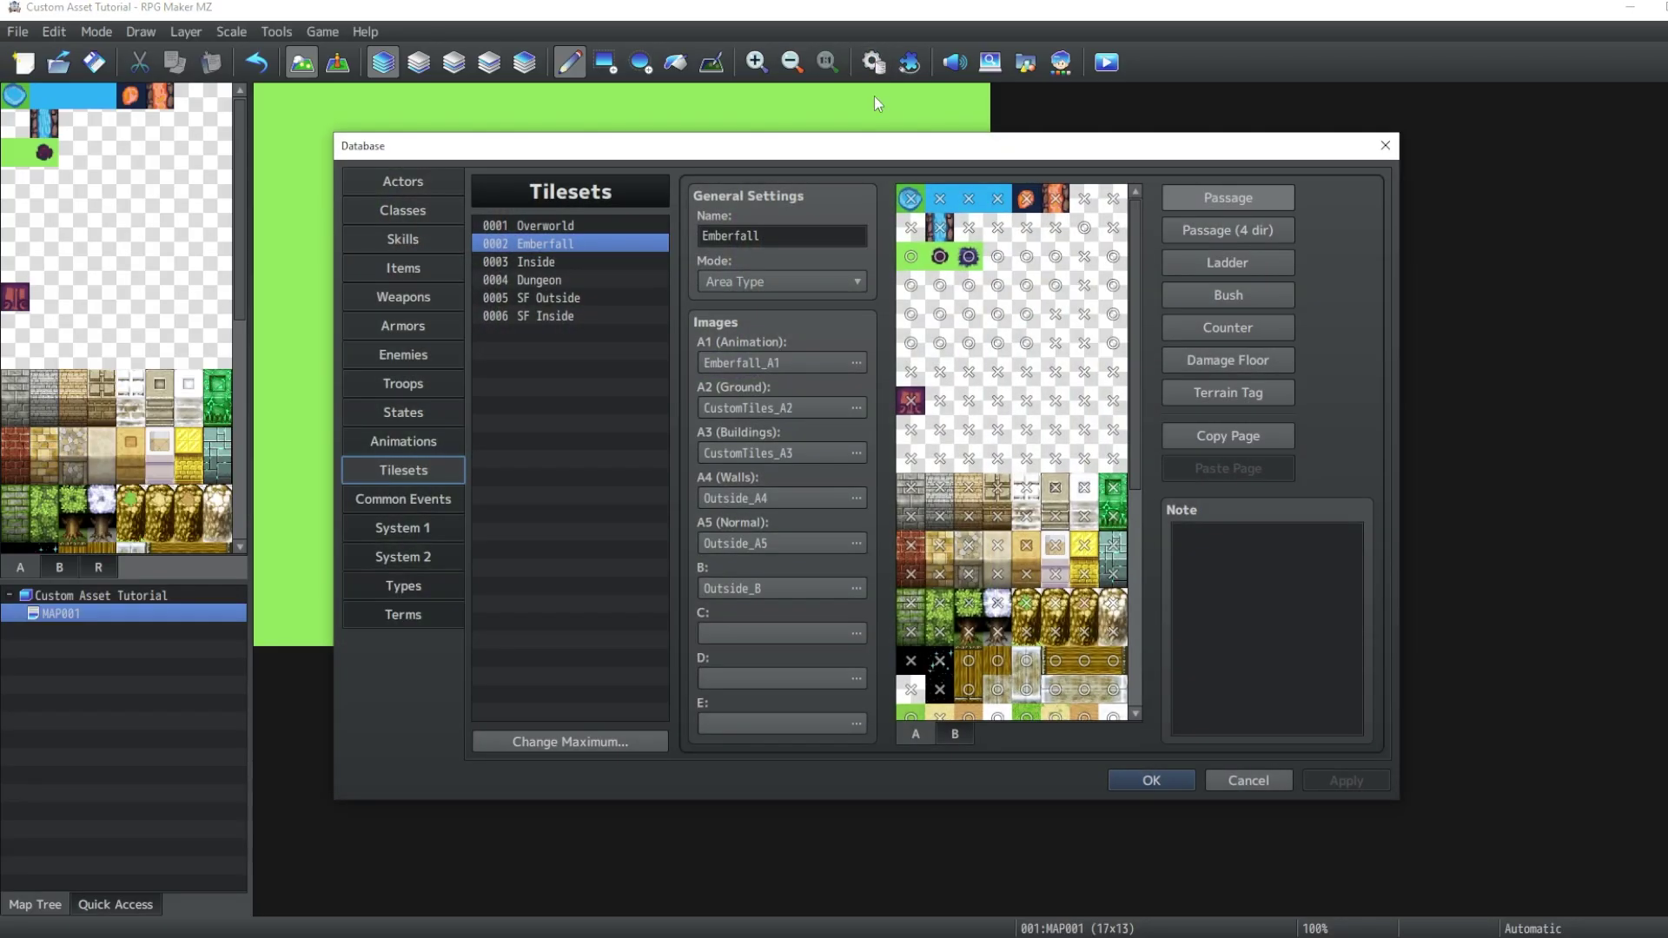
click(860, 360)
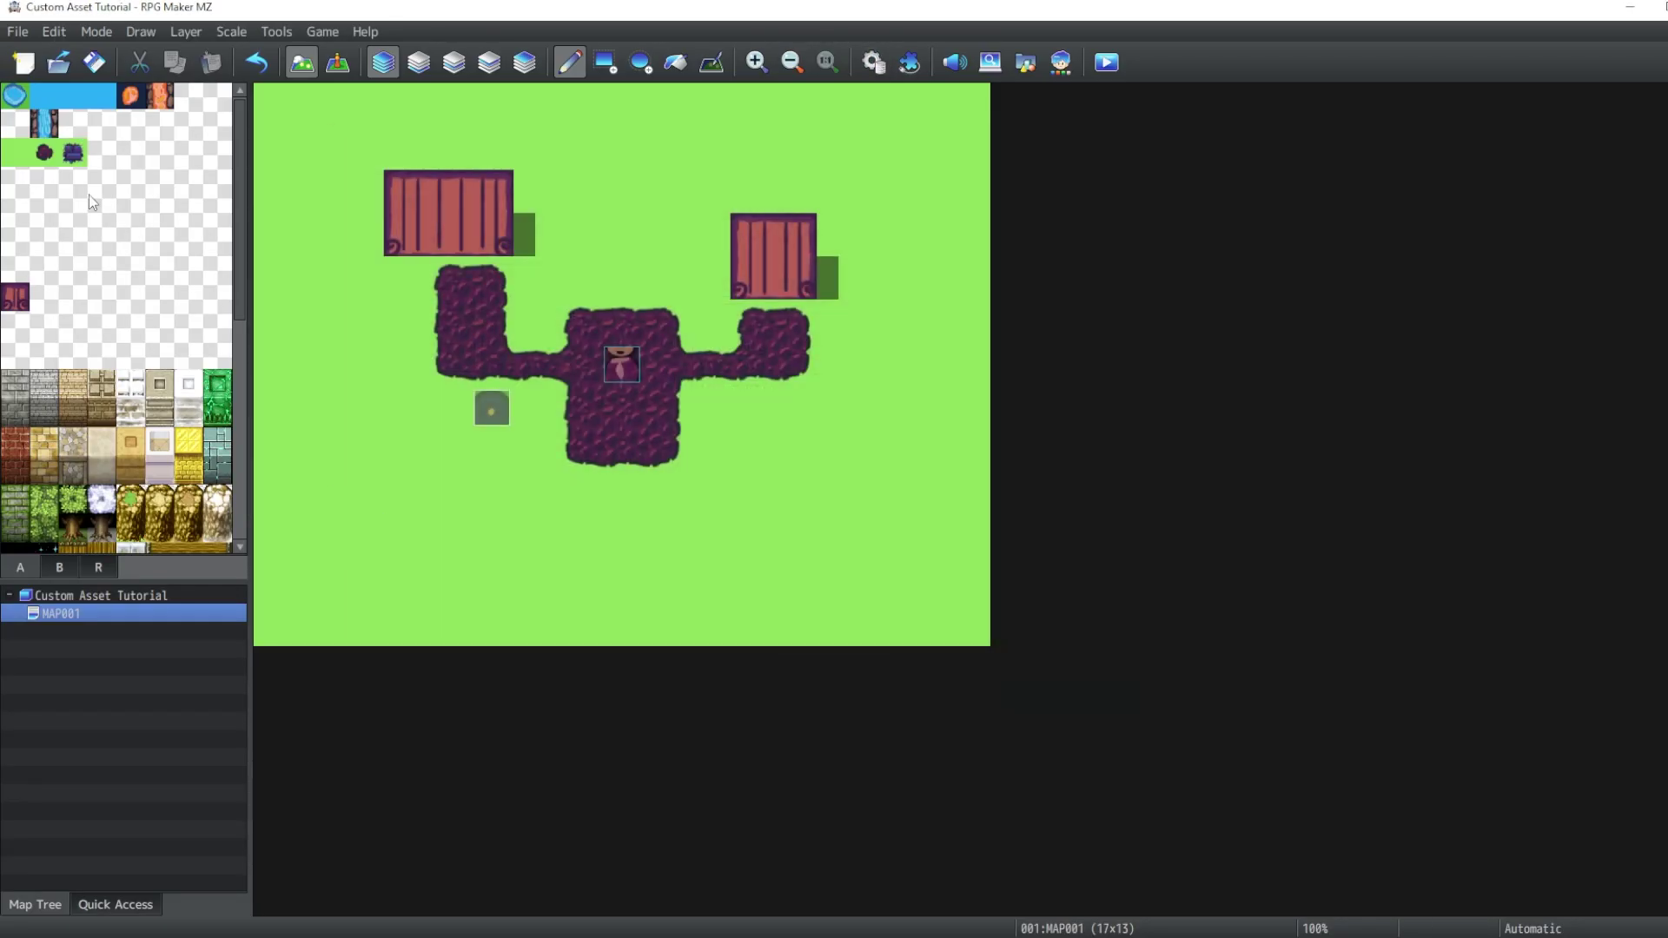
mouse_move(483, 491)
mouse_down()
mouse_move(764, 560)
mouse_move(803, 591)
mouse_up()
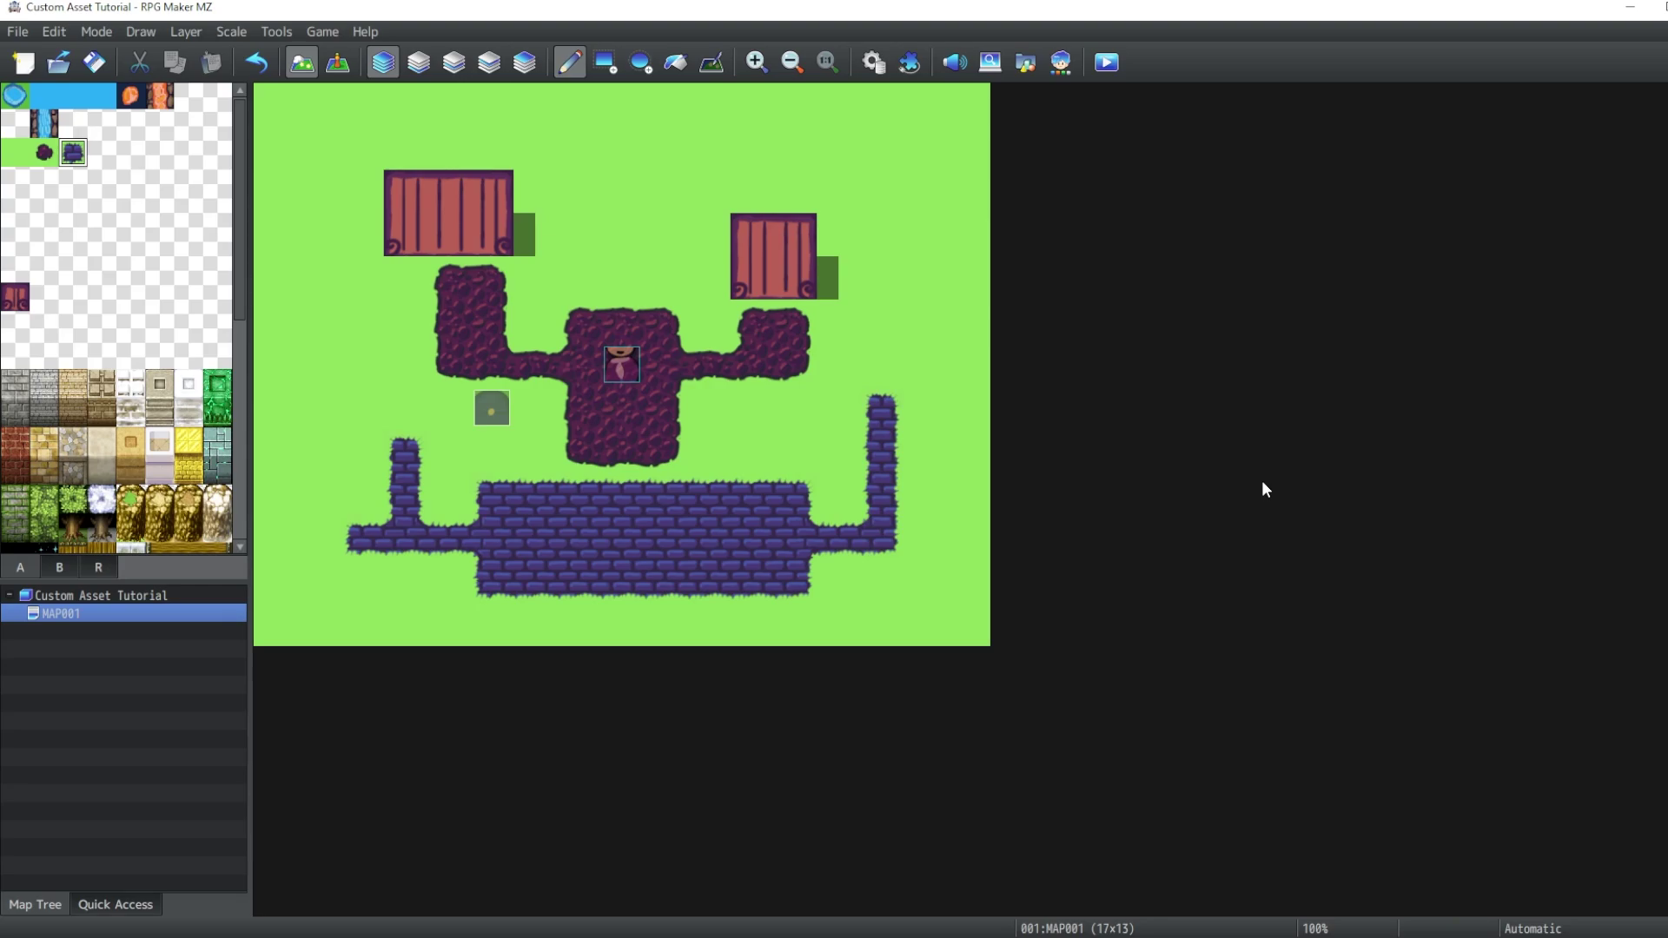